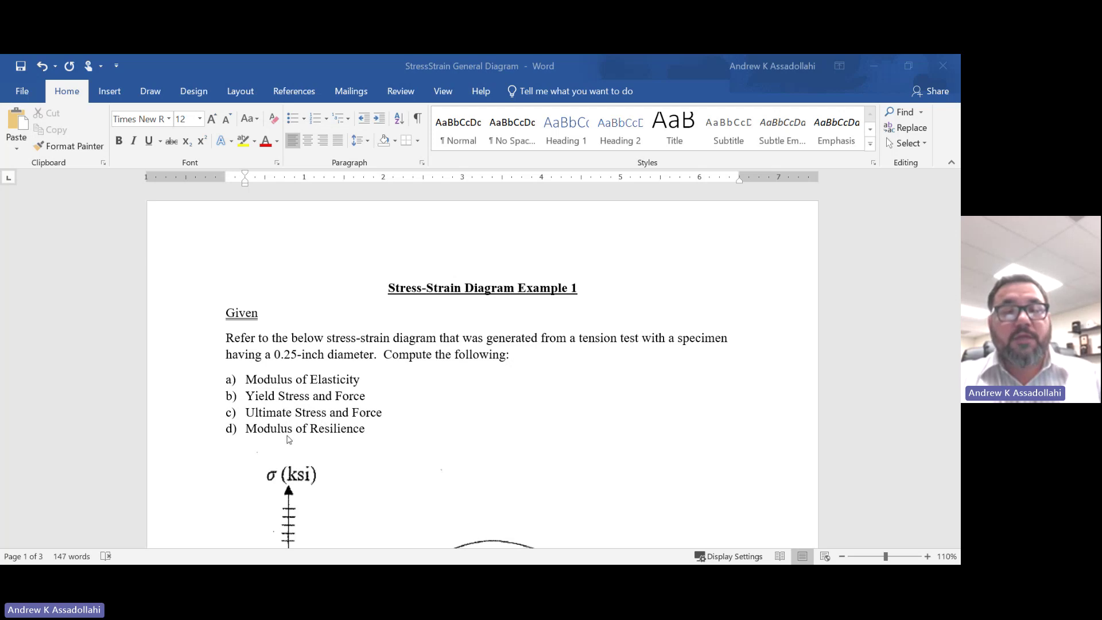
- Begin part a) below Solution with 'a) E = σpl/', inserting σ from the symbol gallery
scroll(341, 419, "down", 5)
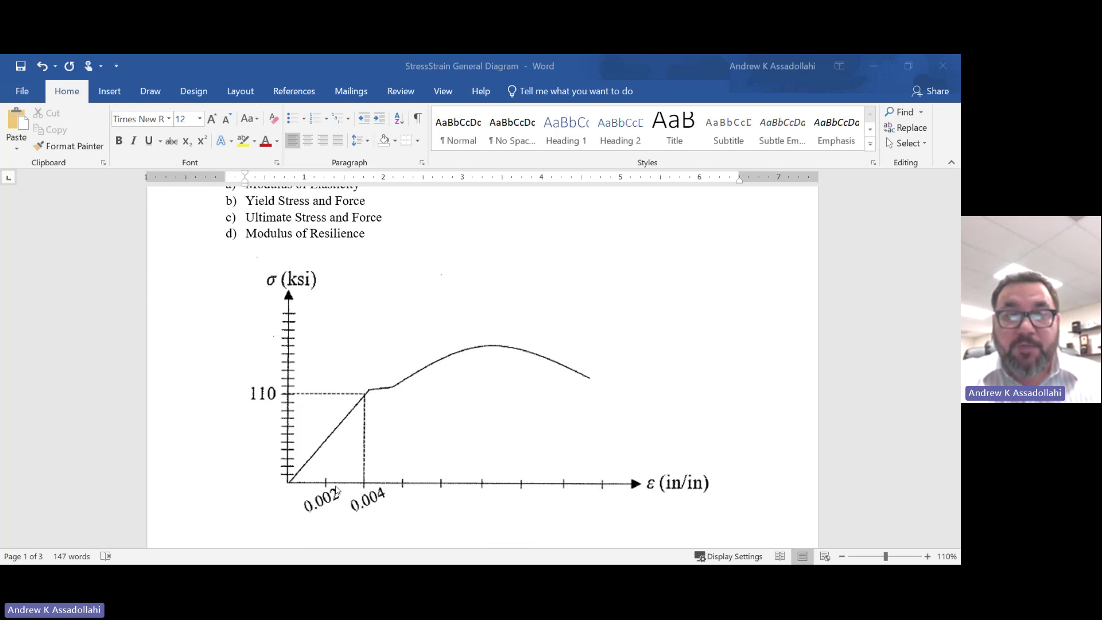
scroll(337, 490, "up", 3)
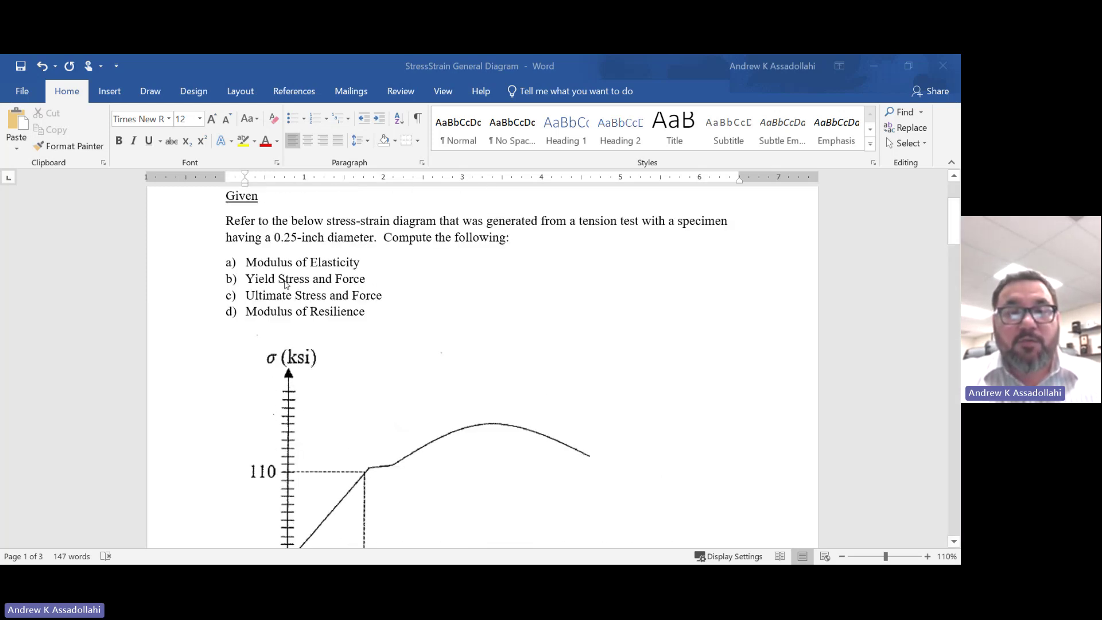
scroll(312, 500, "down", 5)
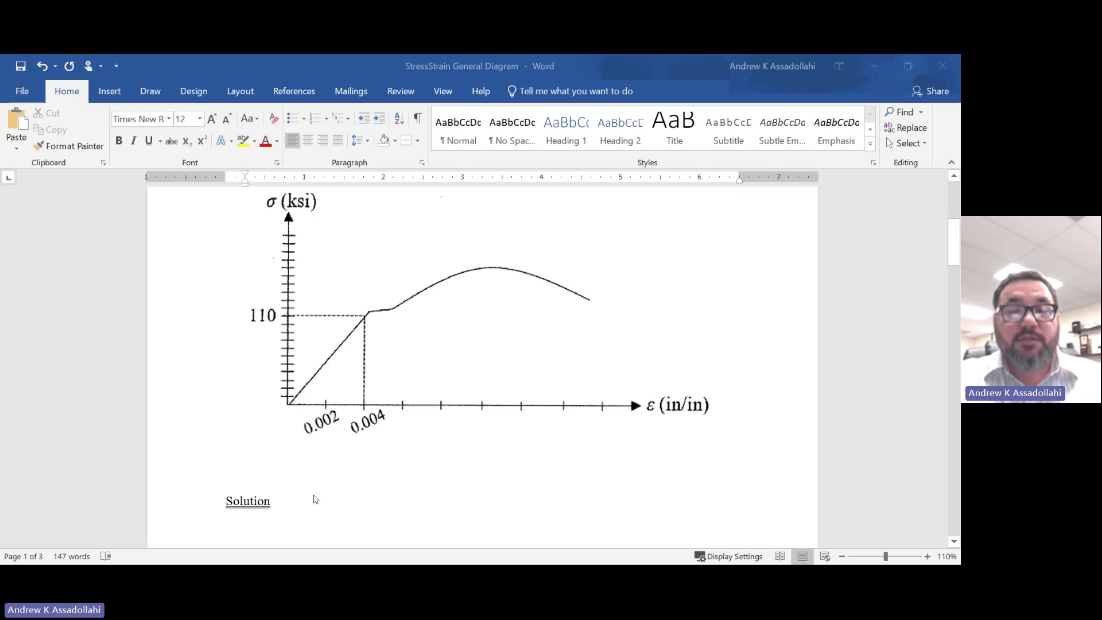
left_click(277, 528)
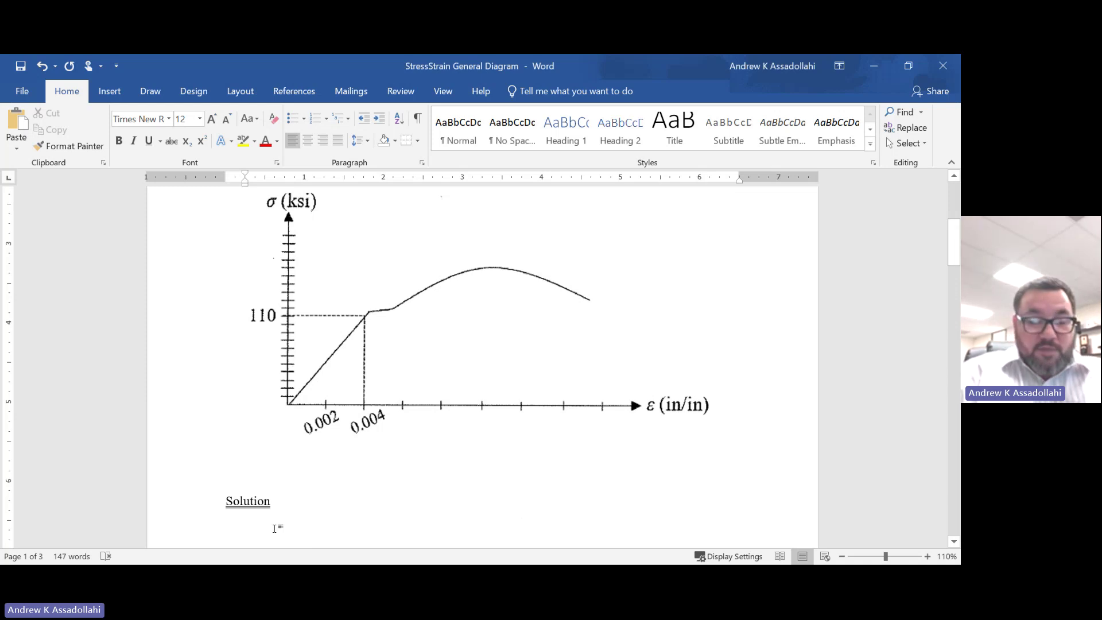
type("a) E")
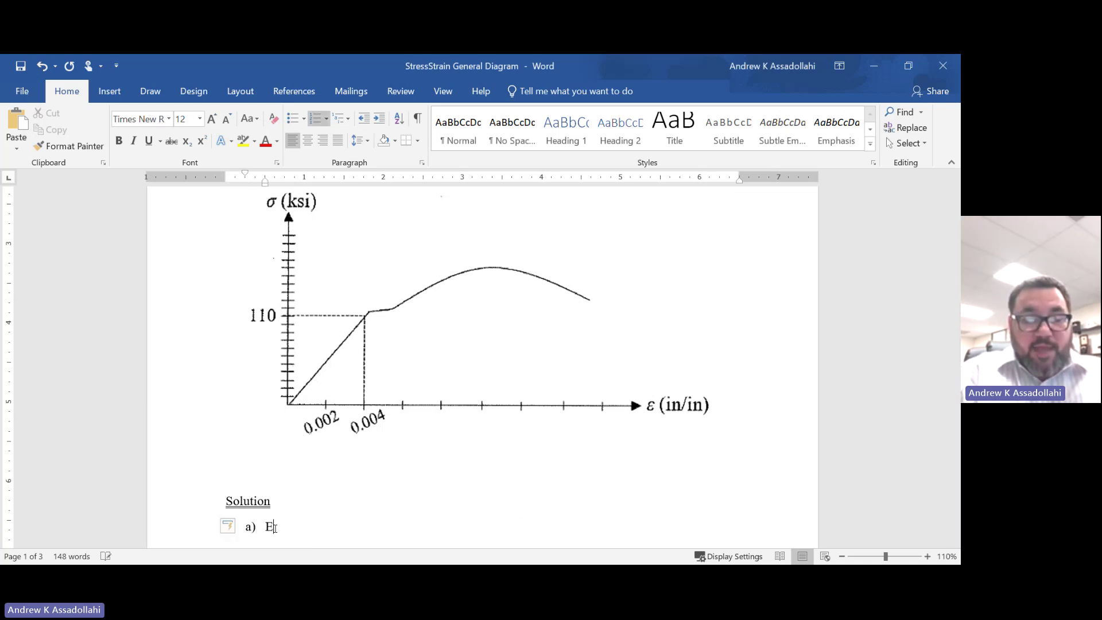
type(" =")
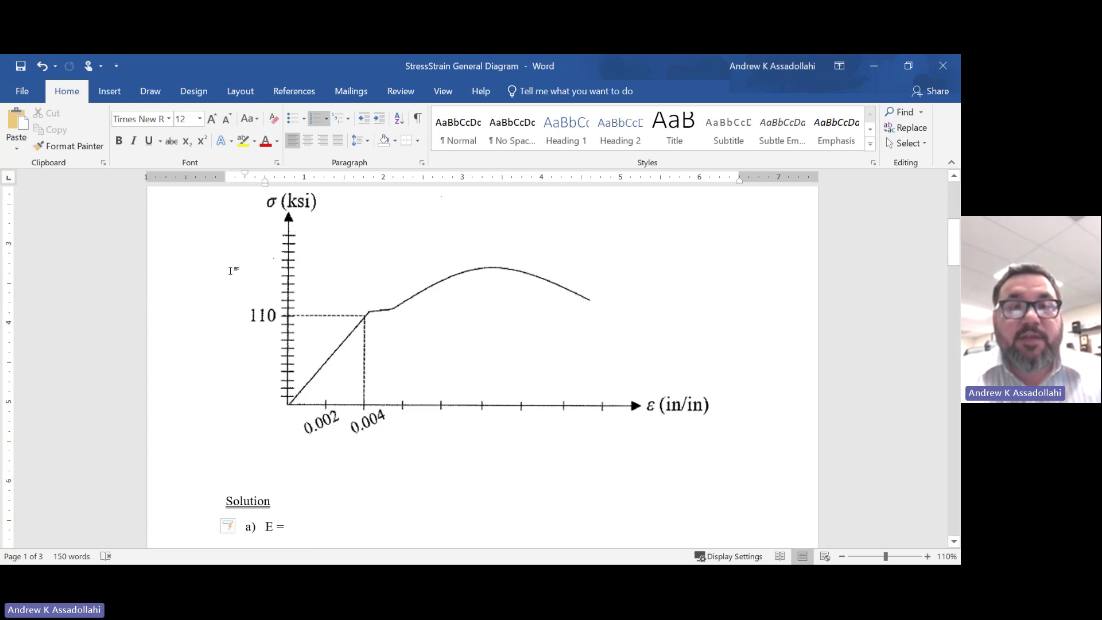
left_click(109, 91)
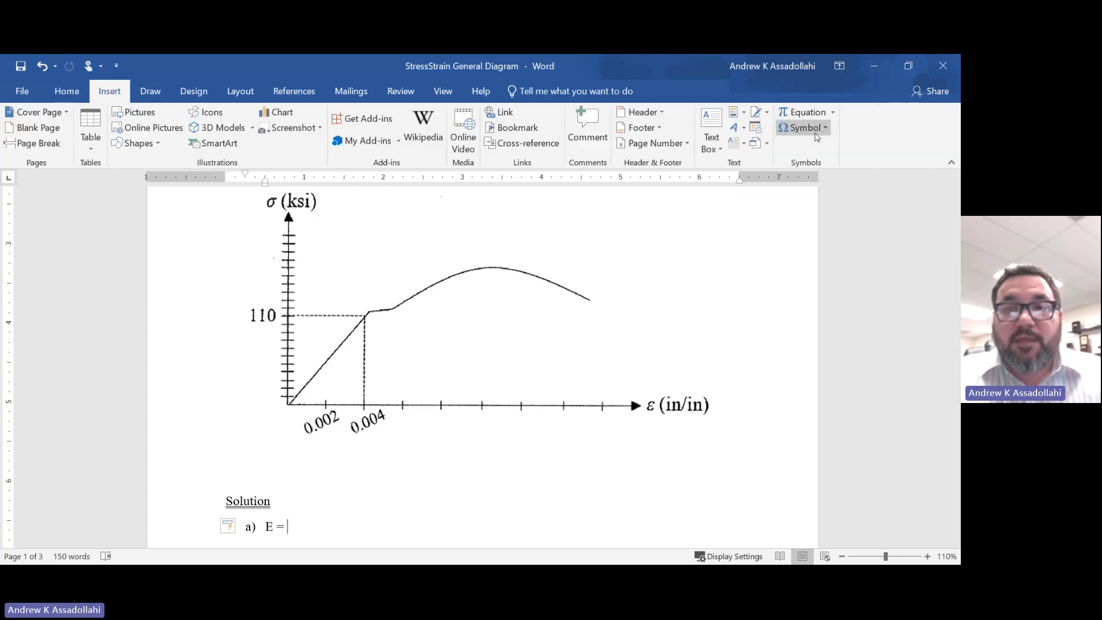
left_click(803, 127)
left_click(790, 148)
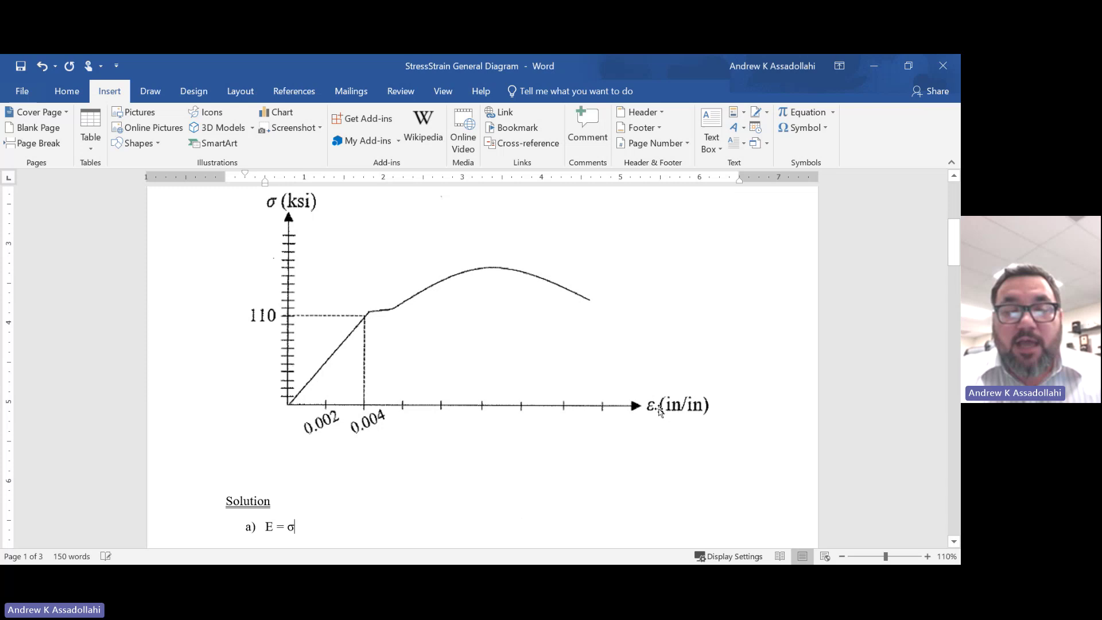
type("p")
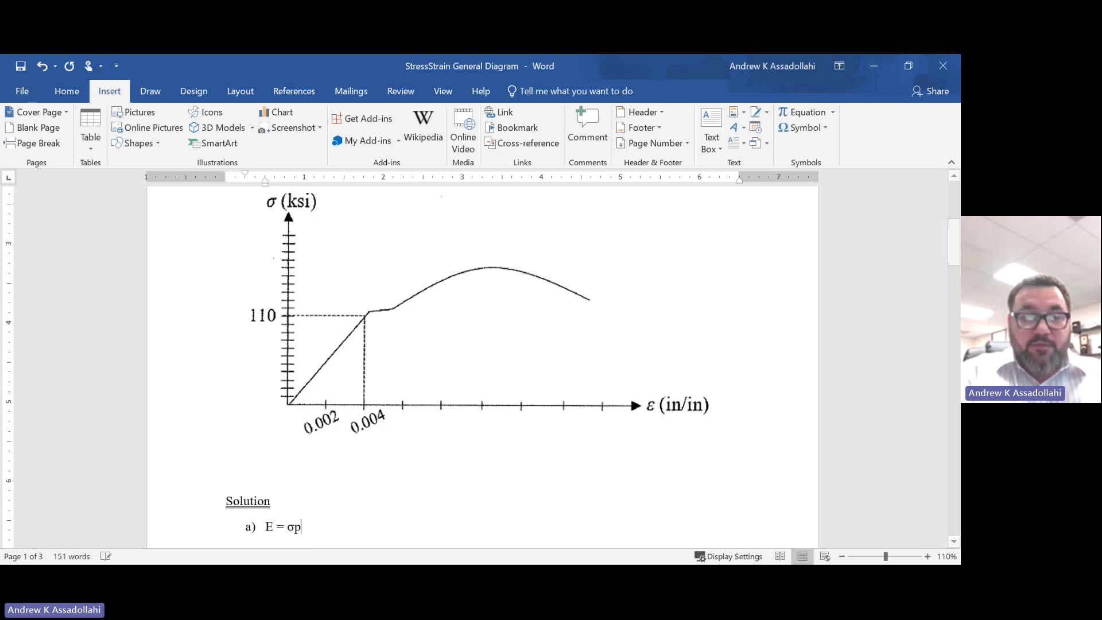
type("l/")
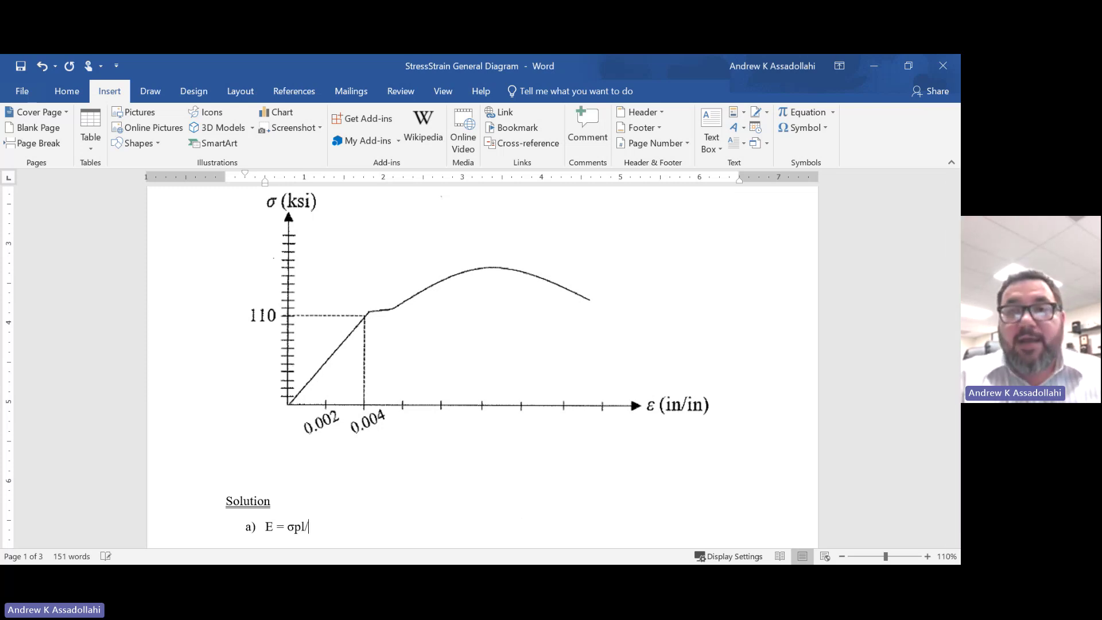
- Add εpl to complete E = σpl/εpl and make both pl subscripts
left_click(803, 127)
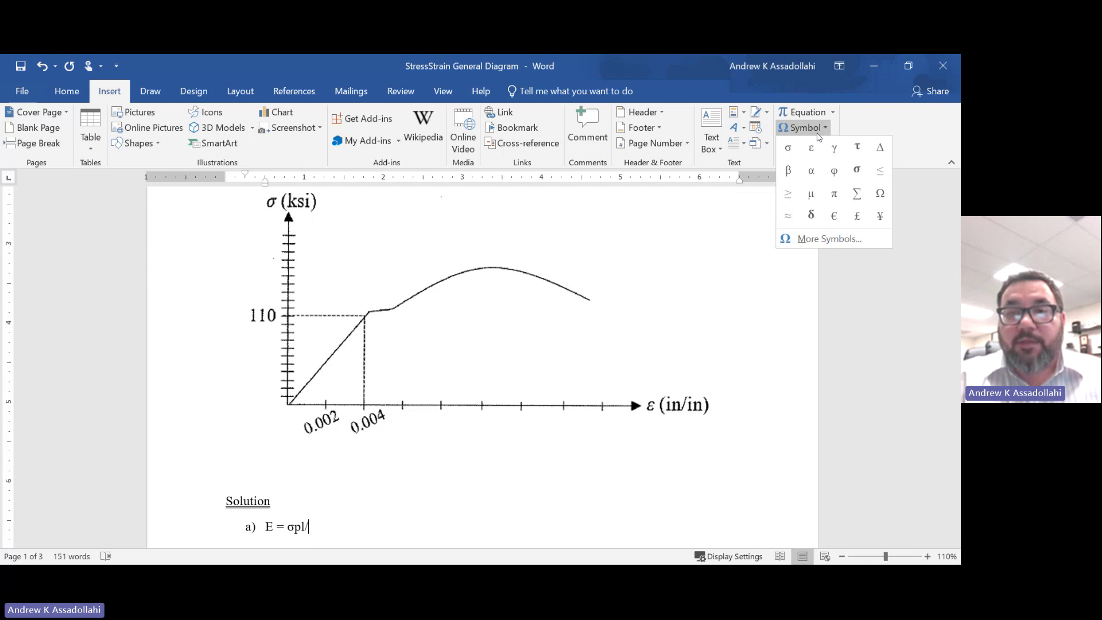
left_click(815, 147)
type("pl")
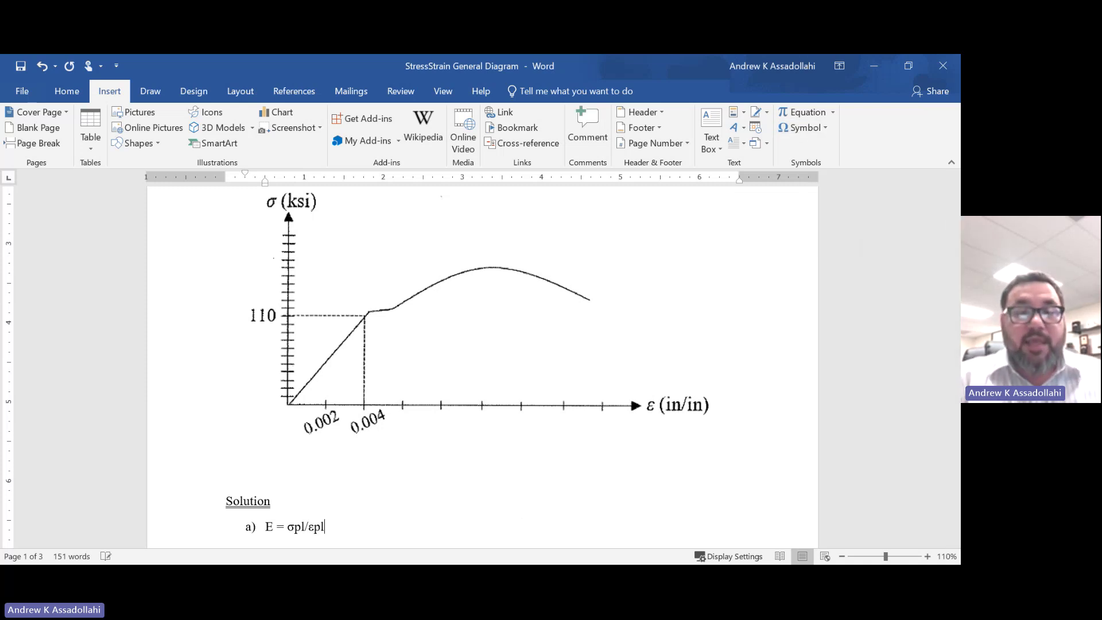
mouse_move(305, 526)
left_mouse_down()
mouse_move(295, 526)
mouse_move(315, 527)
left_mouse_up()
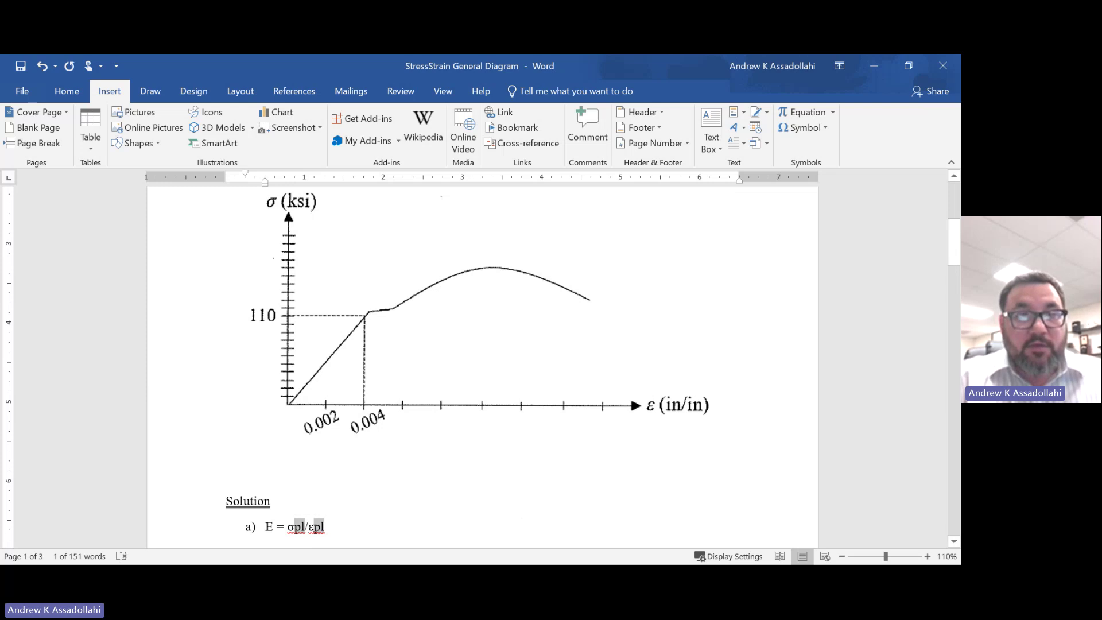
left_click(67, 91)
left_click(186, 142)
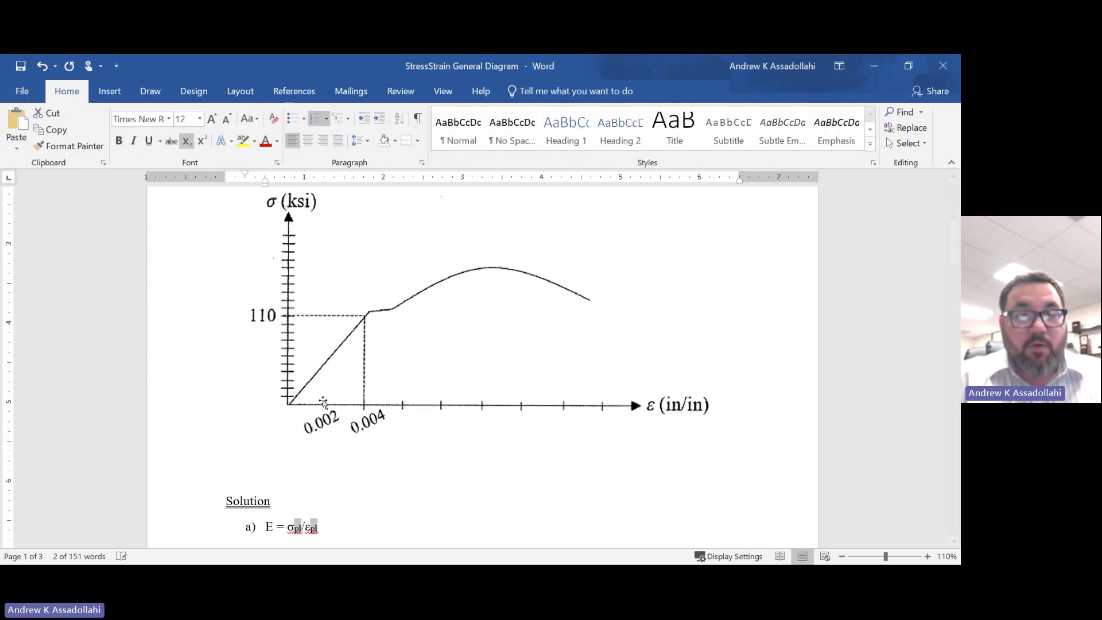
left_click(345, 523)
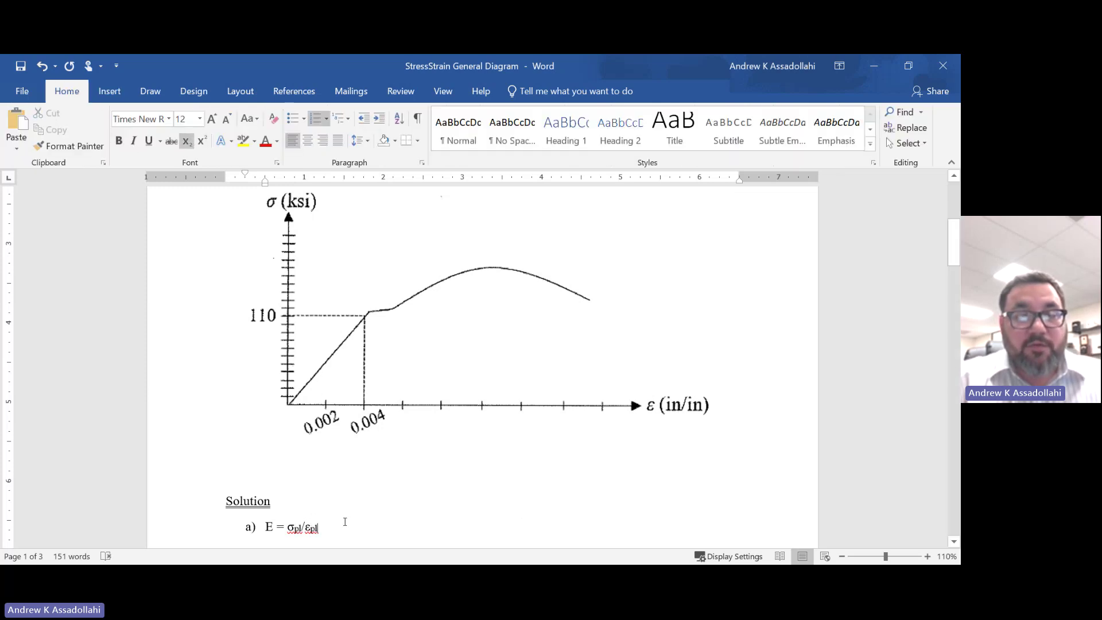
left_click(186, 141)
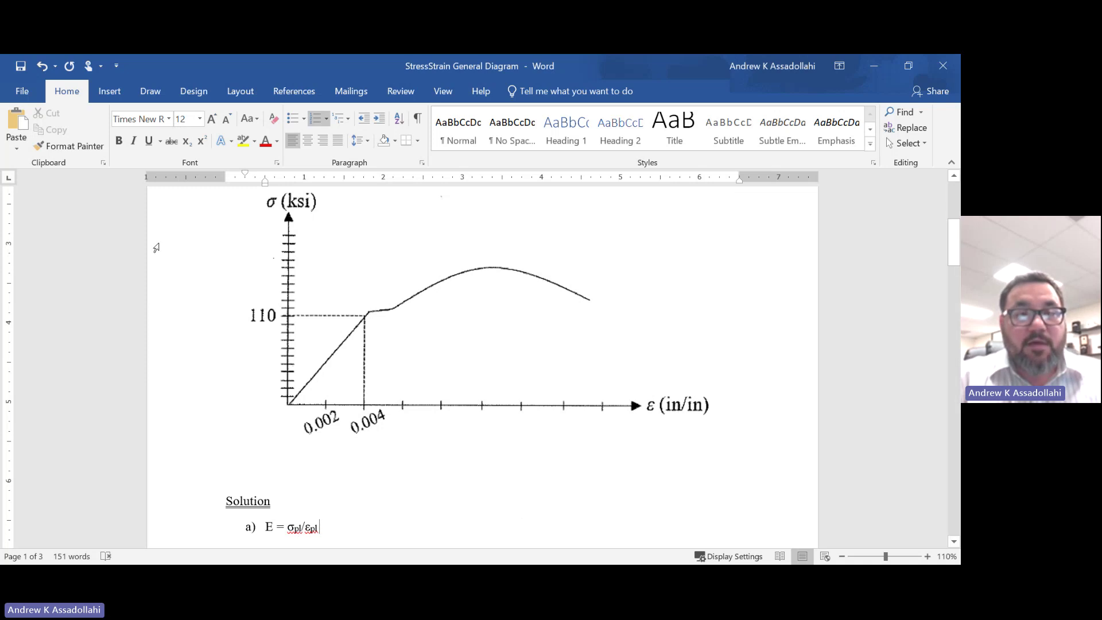
left_click(110, 90)
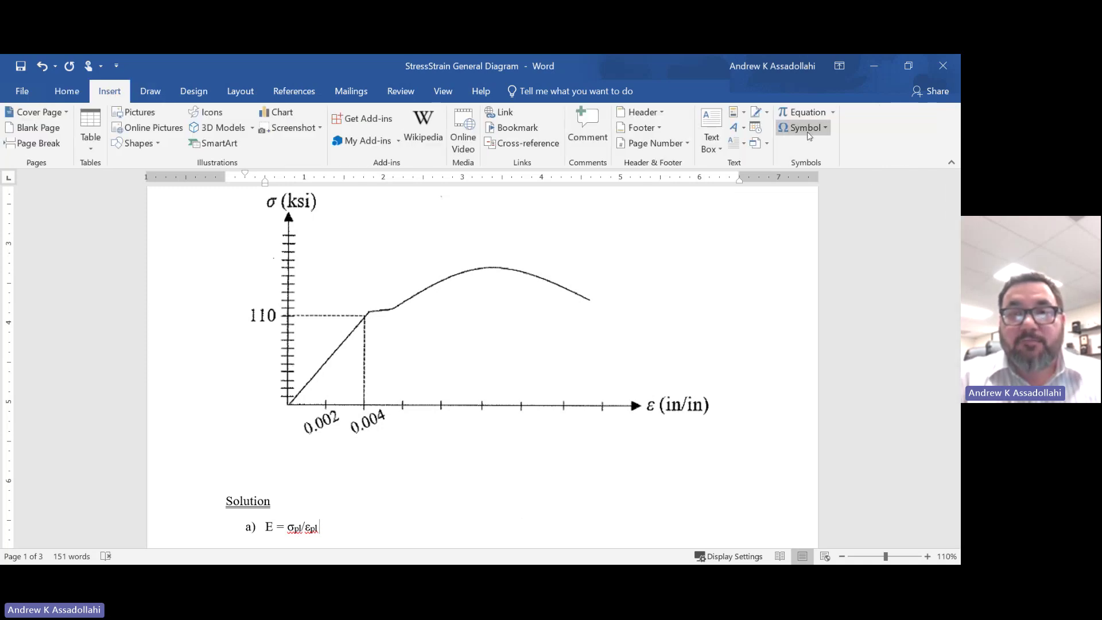
left_click(809, 129)
left_click(925, 295)
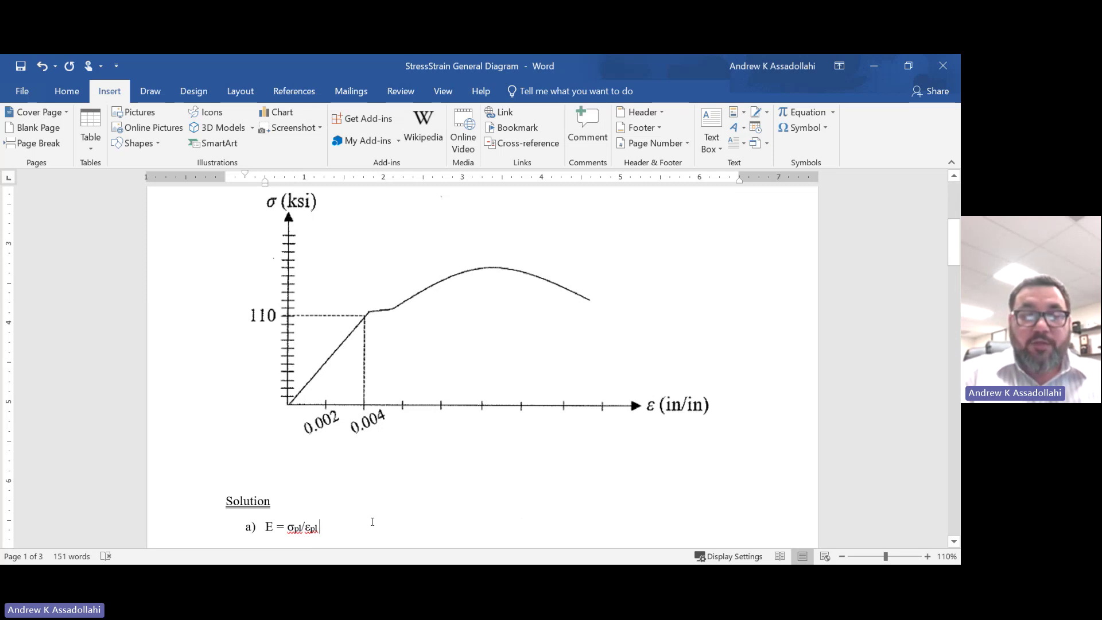
- Continue part a) with = 110 ksi/0.004 = 27,500 ksi, fixing the misplaced result
type("=")
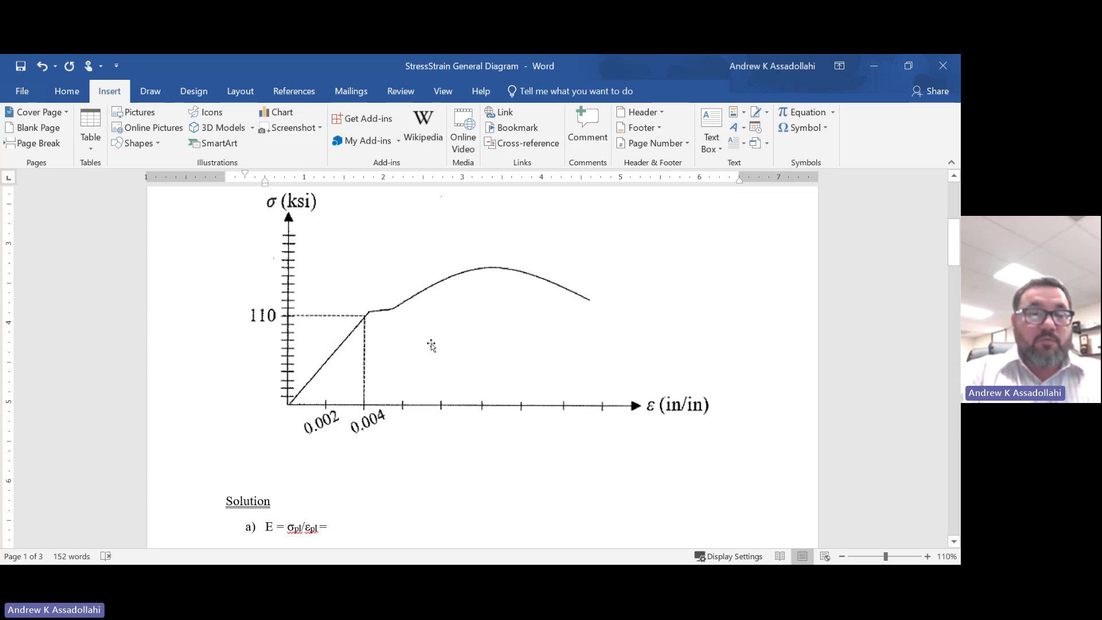
type("110 ksi")
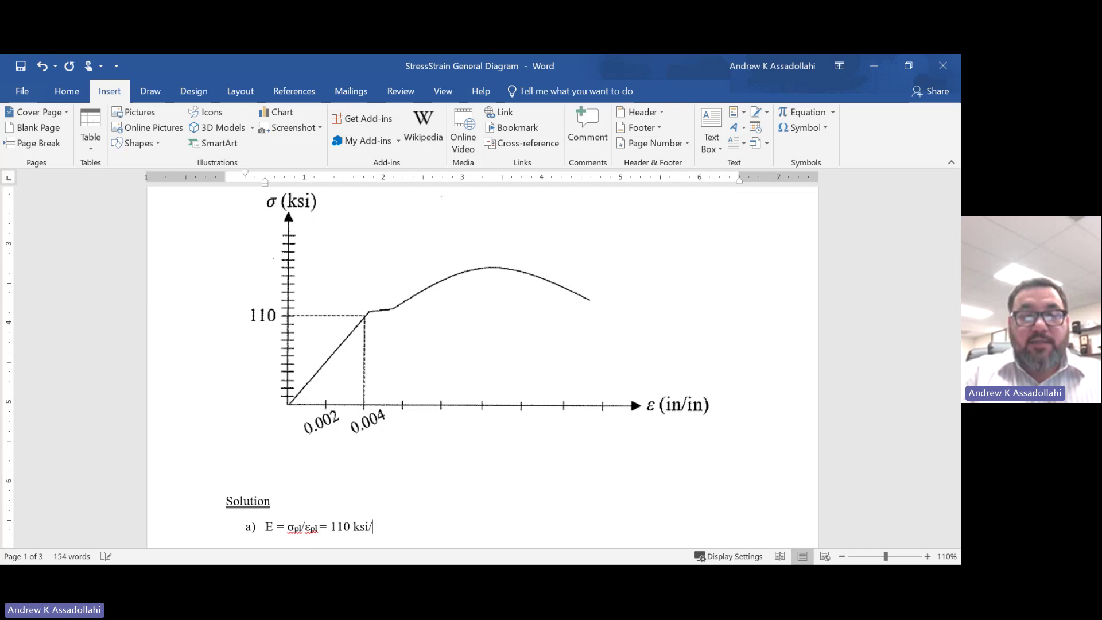
type("/0.004")
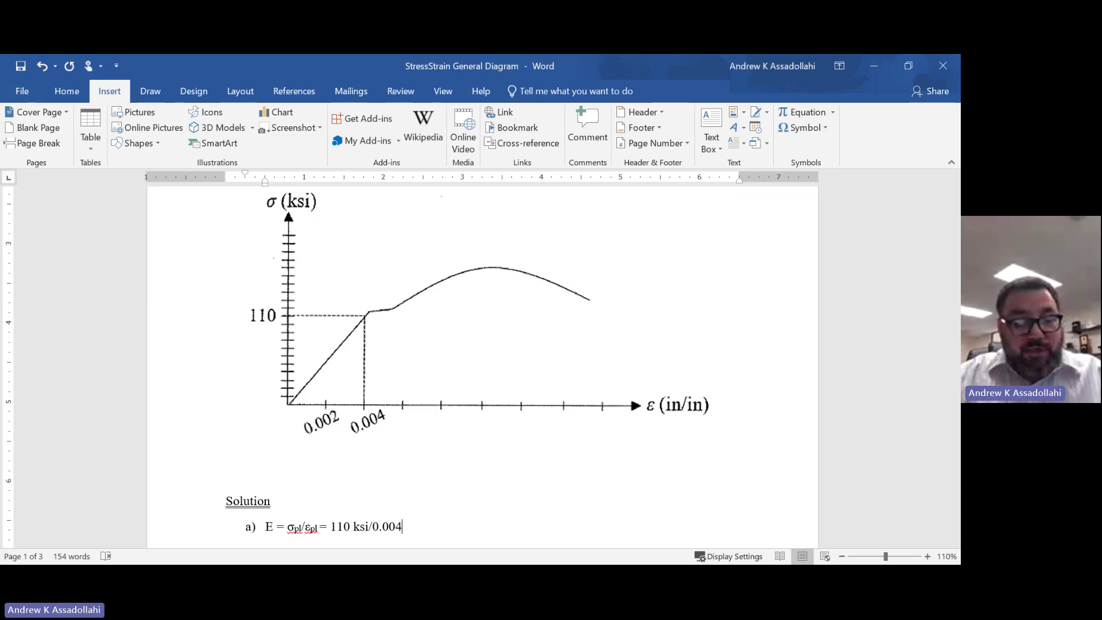
type("27,500")
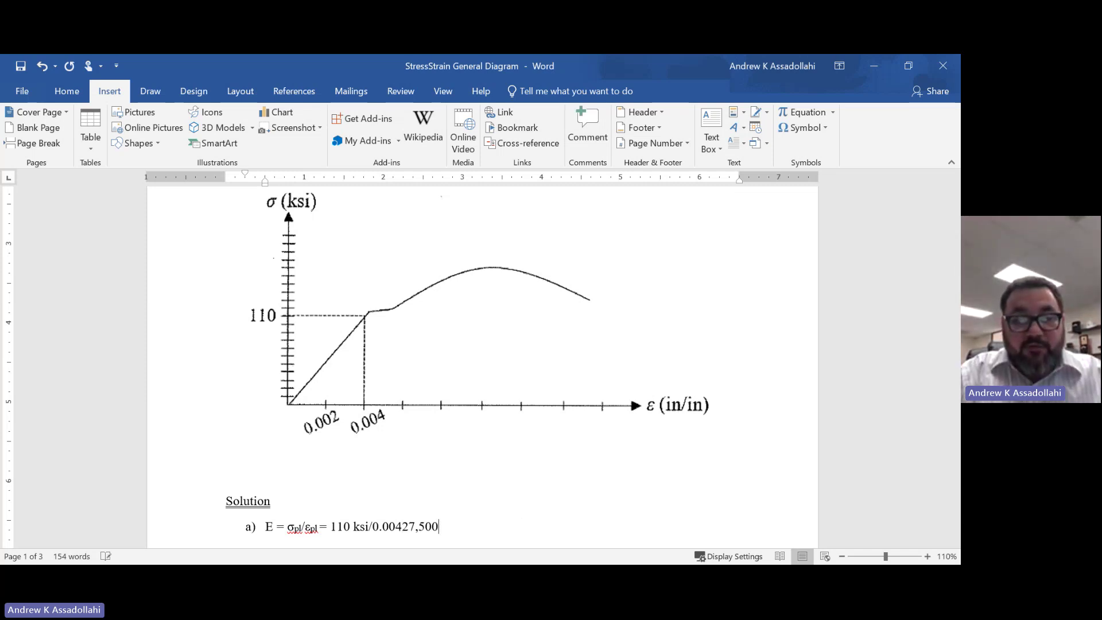
key("BackSpace")
key("BackSpace")
key("BackSpace")
key("BackSpace")
key("BackSpace")
key("BackSpace")
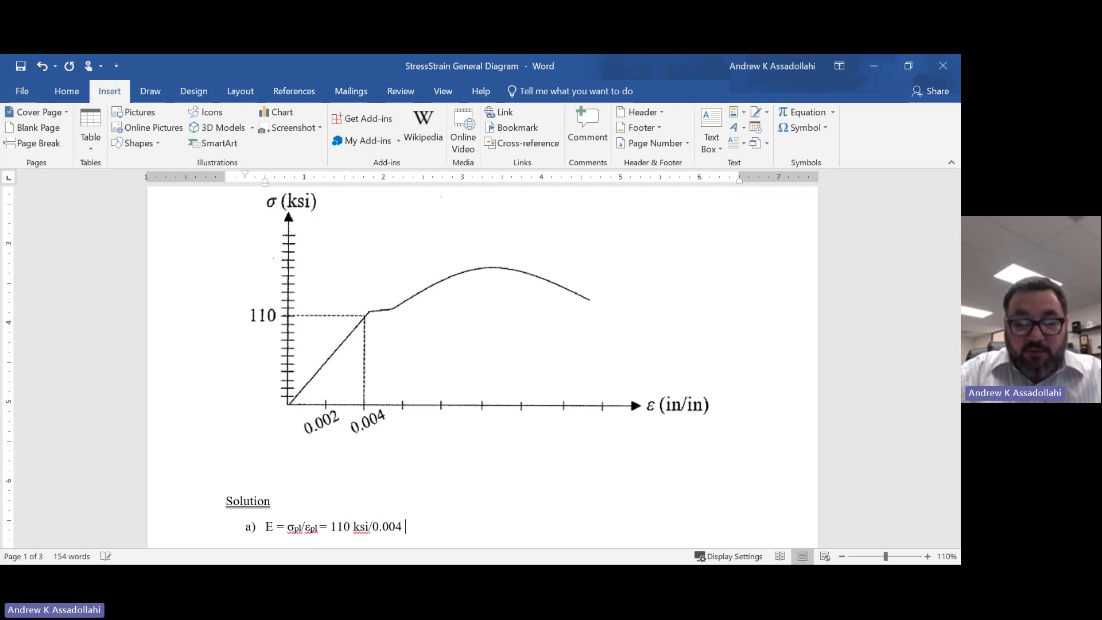
type("= 27")
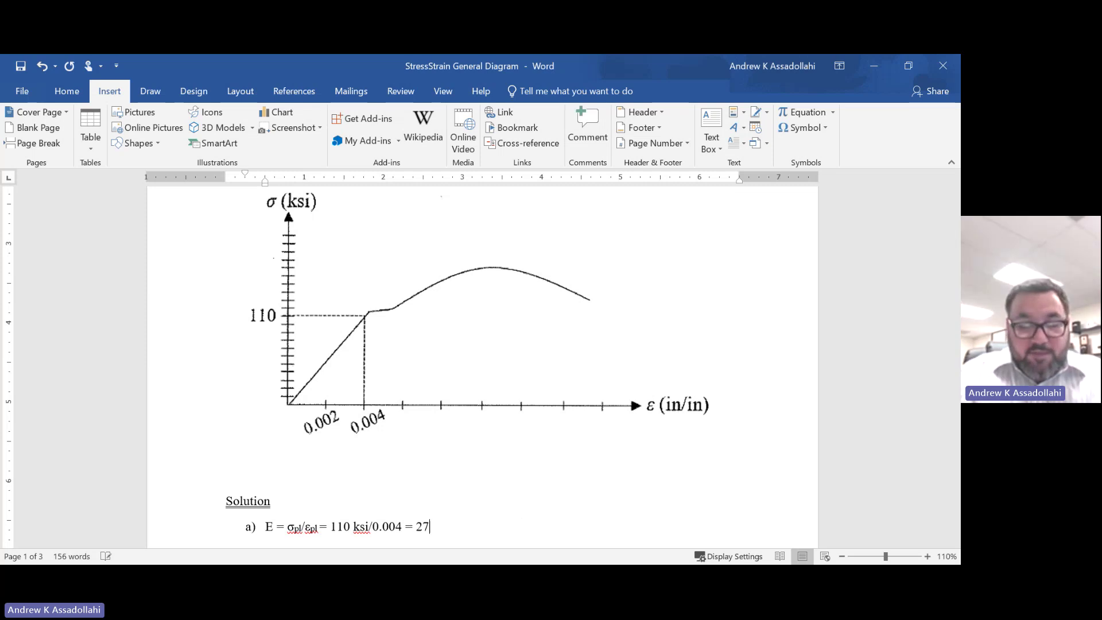
type(",500 ")
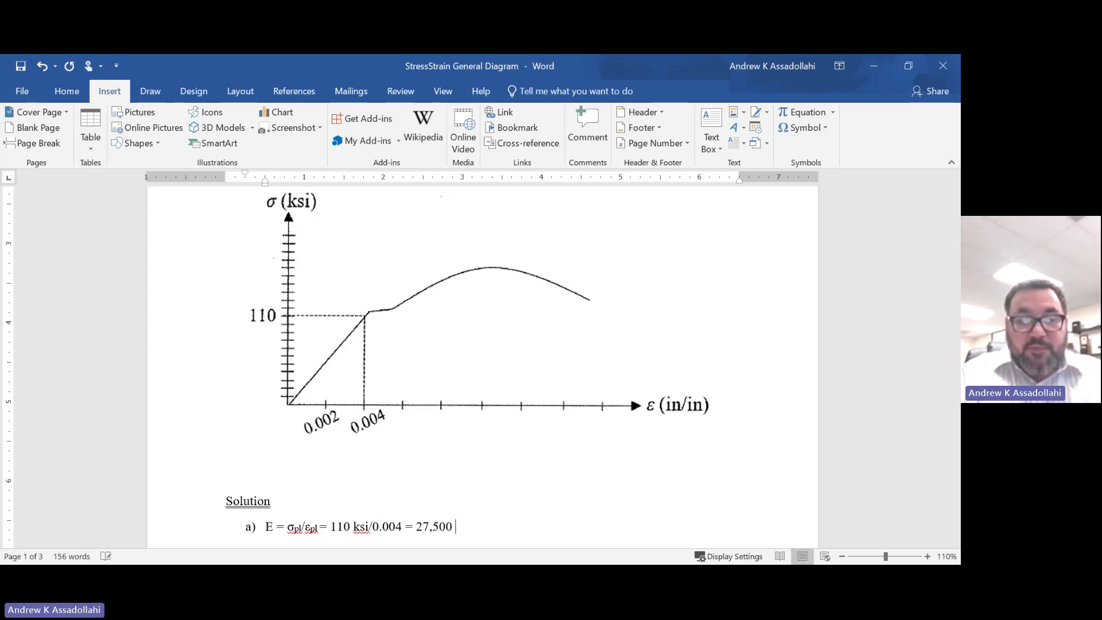
type("ksi")
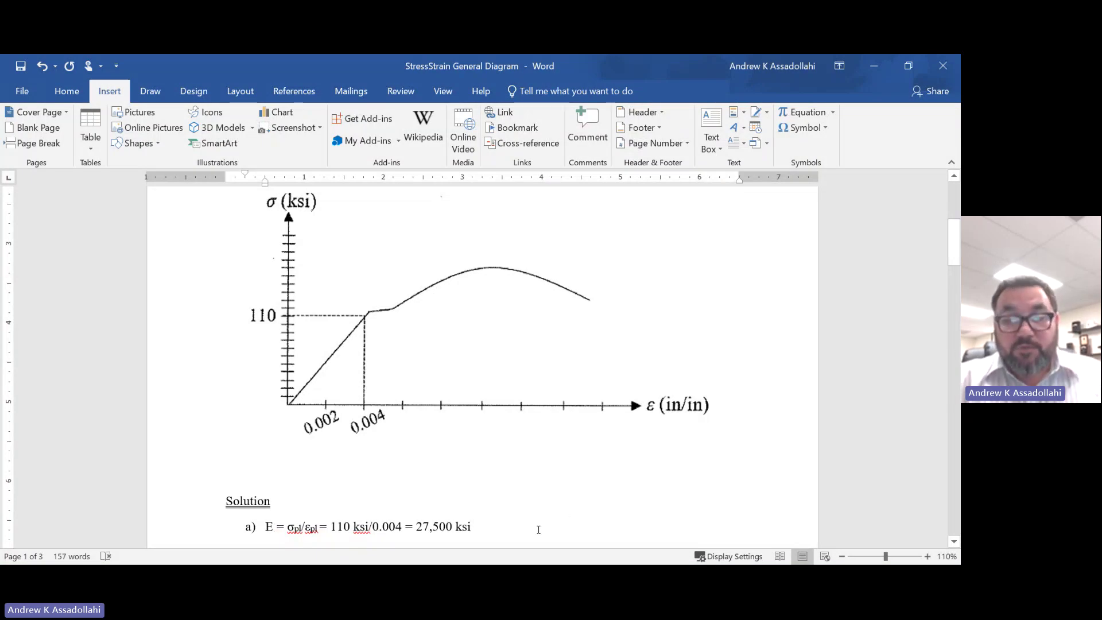
- Create an empty b) list item below the 27,500 ksi result
key("Return")
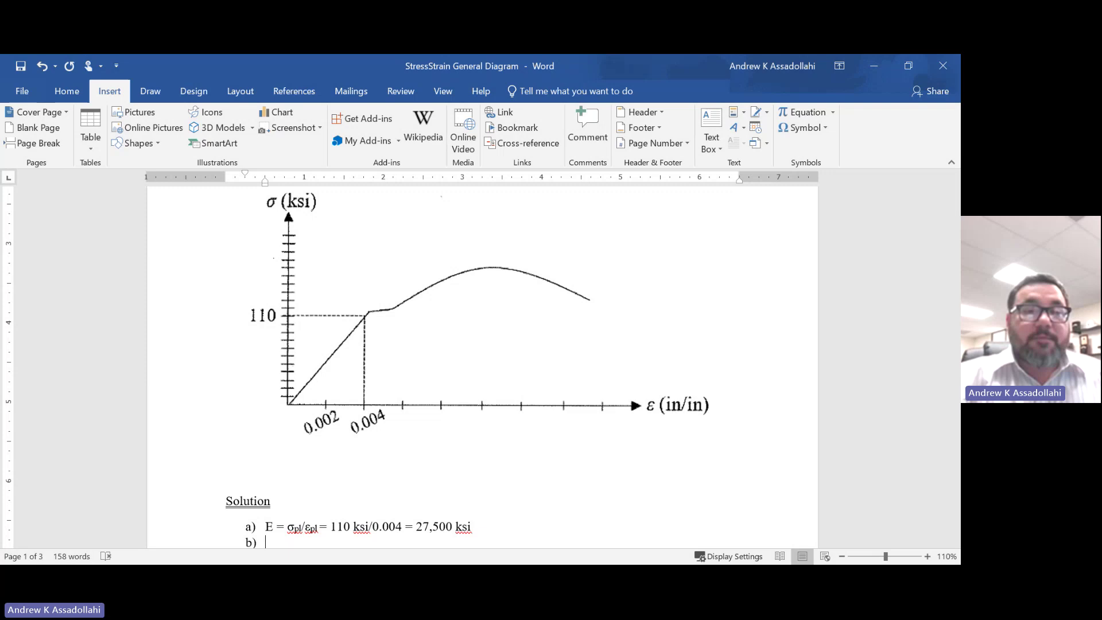
scroll(486, 373, "up", 5)
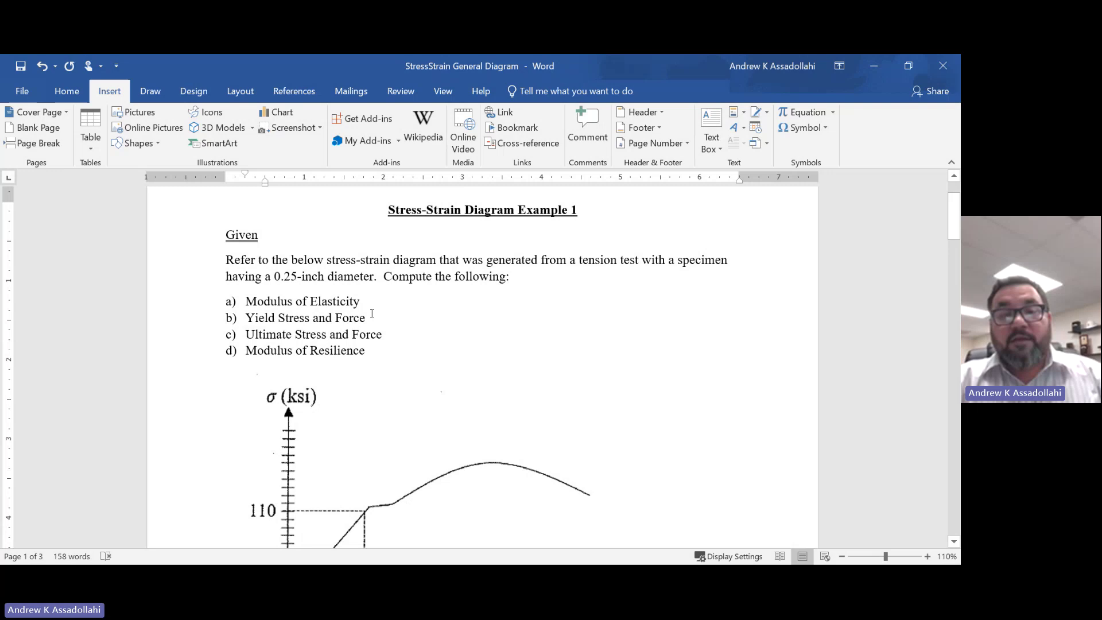
scroll(372, 313, "down", 7)
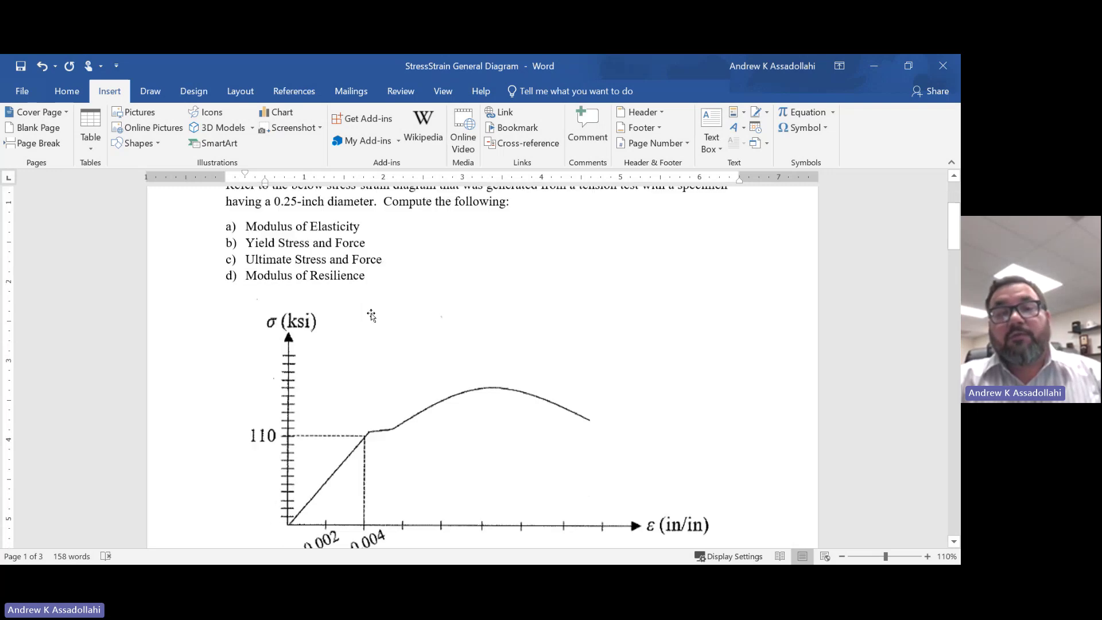
scroll(440, 380, "up", 1)
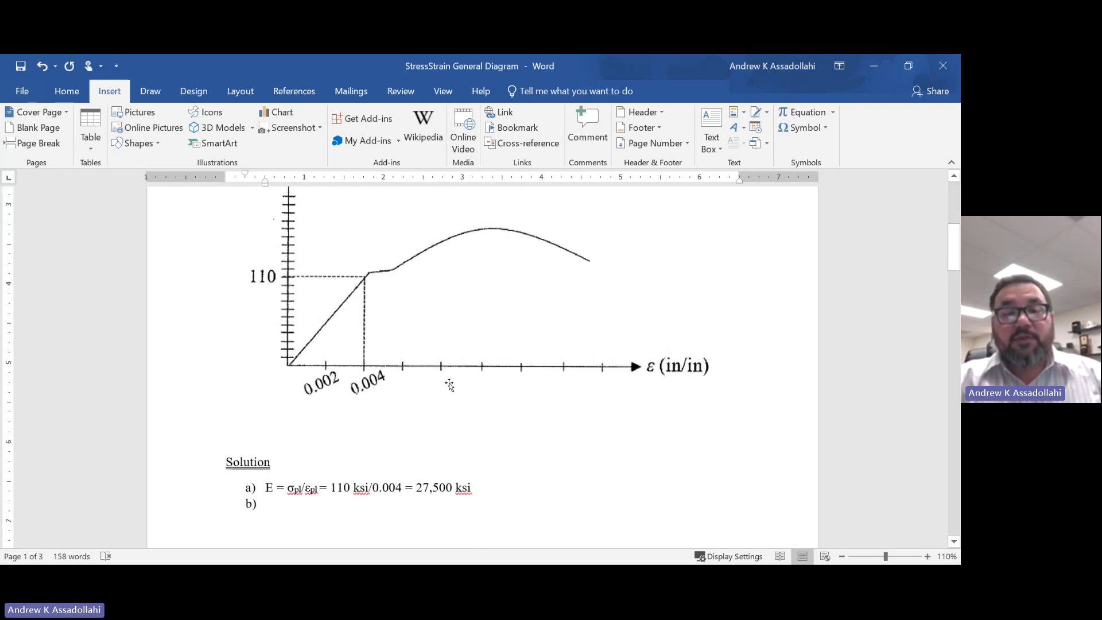
scroll(449, 385, "up", 1)
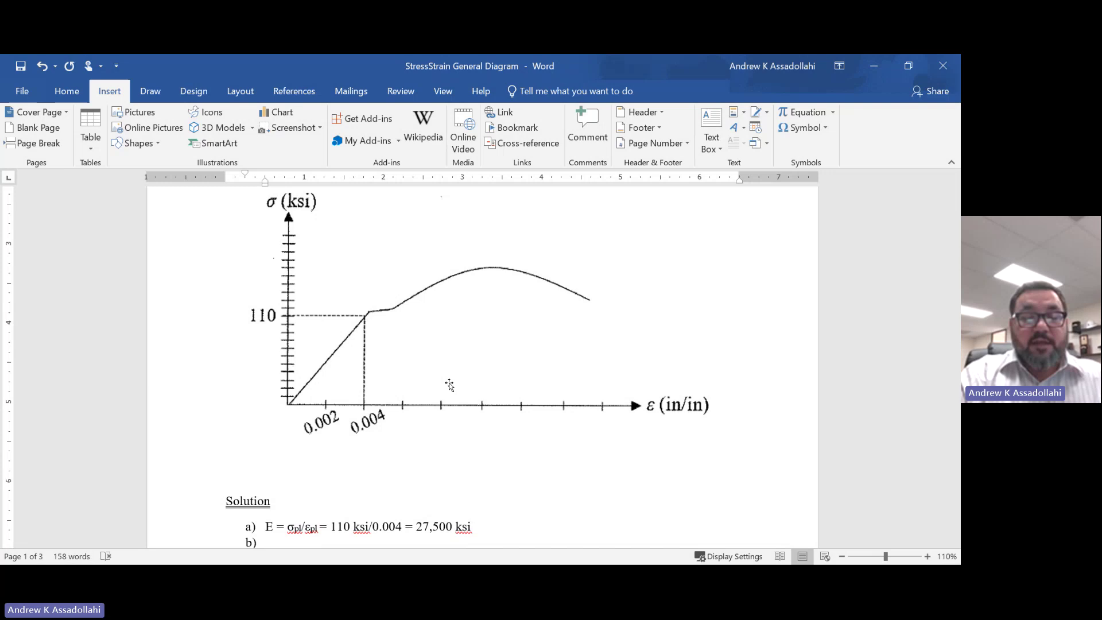
- Write 'Use the 0.2% offset method.' after b)
type("Use ")
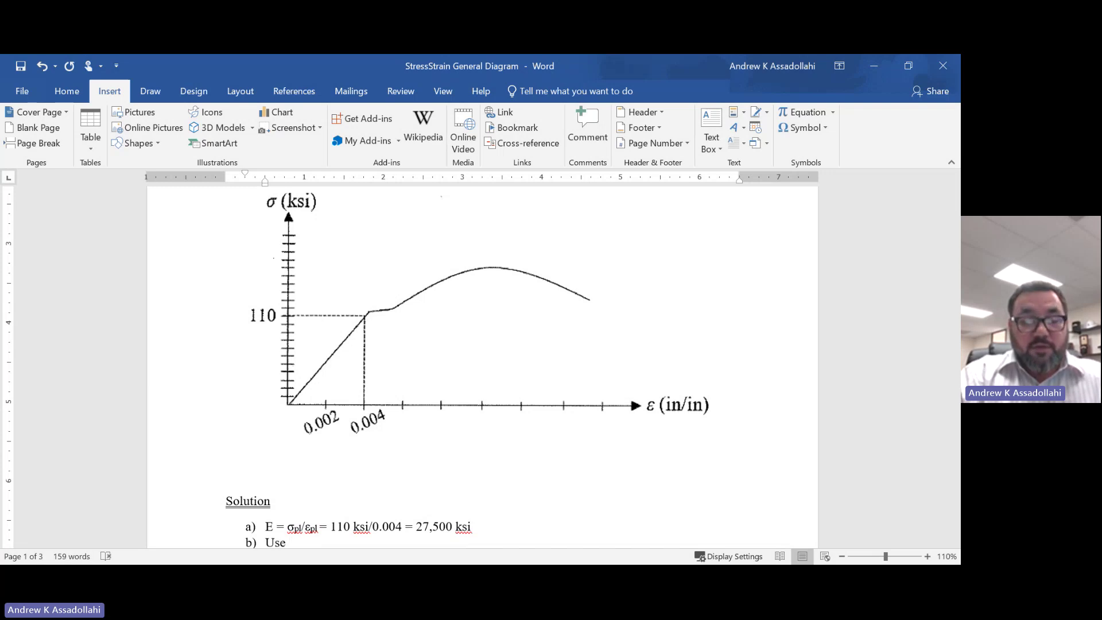
type("the 0.2")
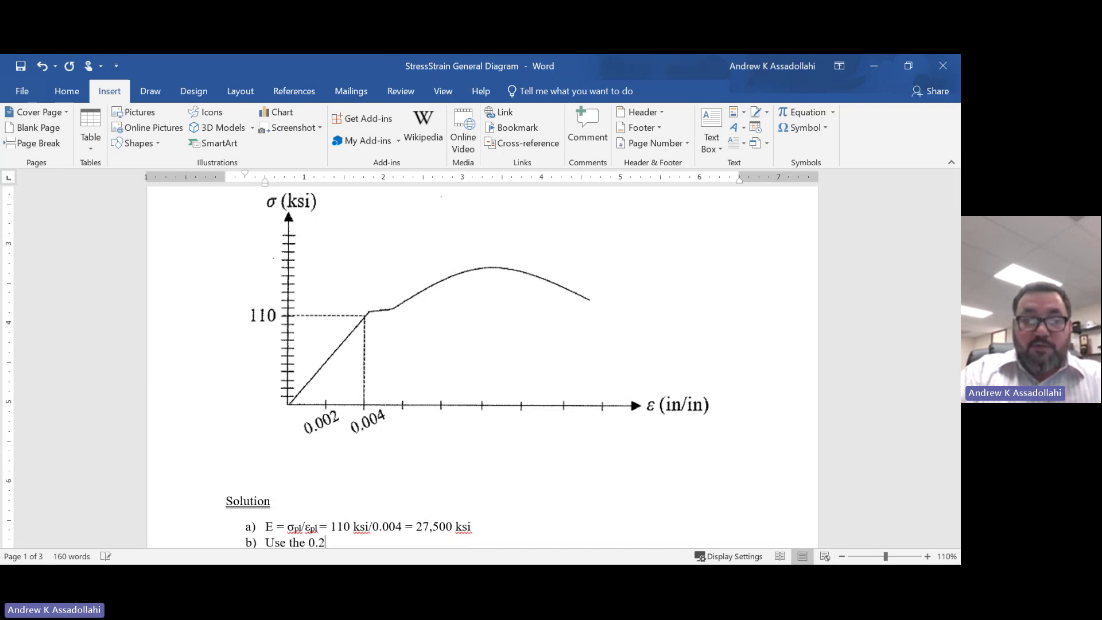
type("% ")
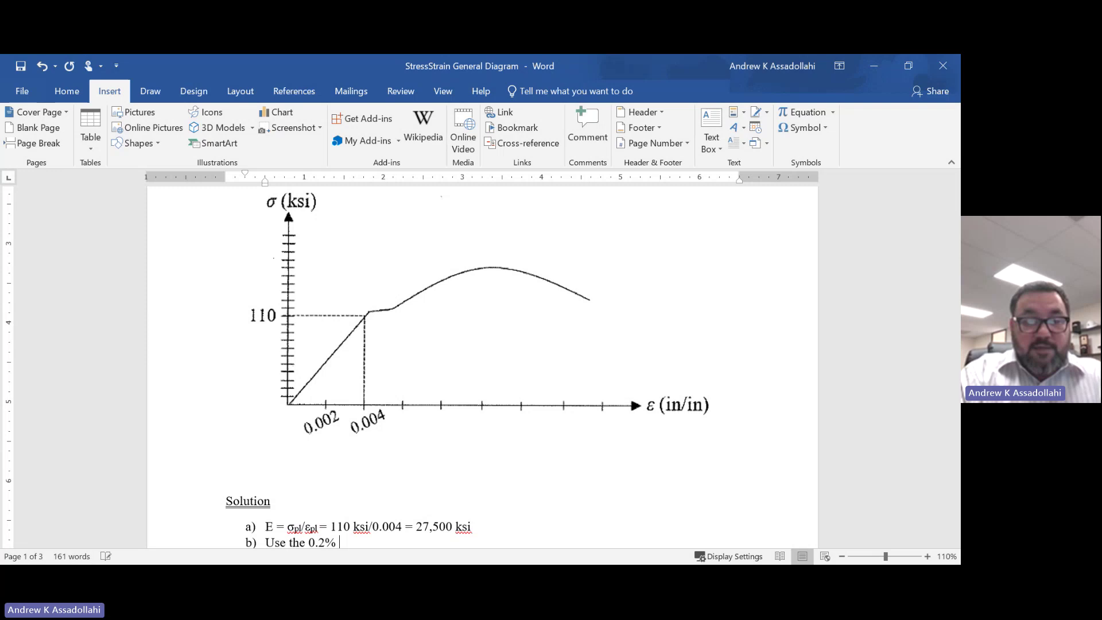
type("offset method.")
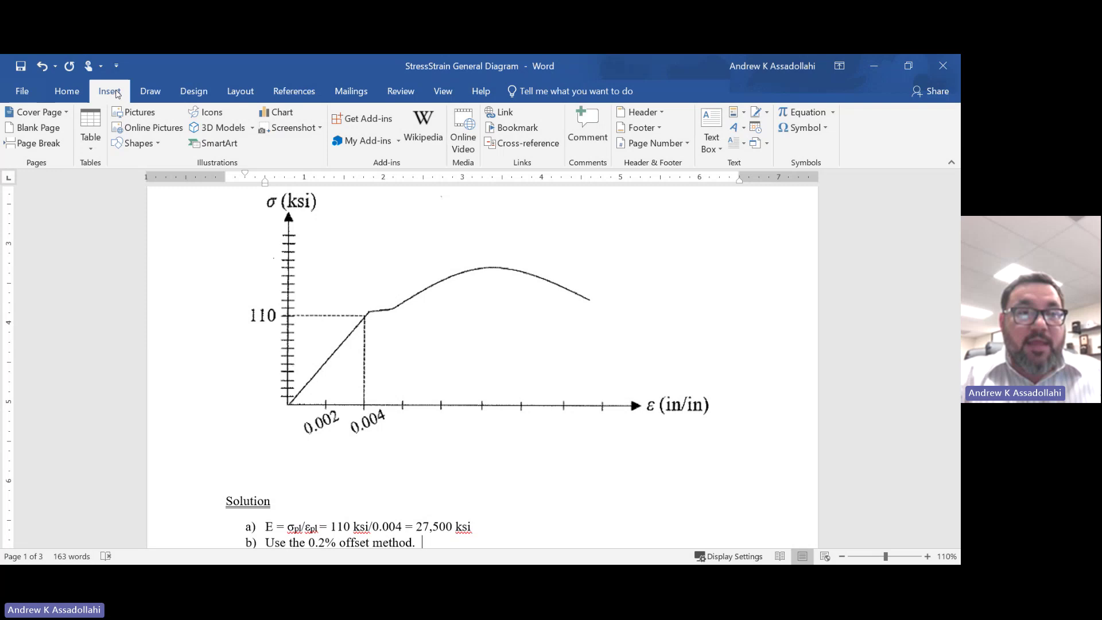
- Draw a line along the elastic slope of the graph and give it an orange style
left_click(136, 144)
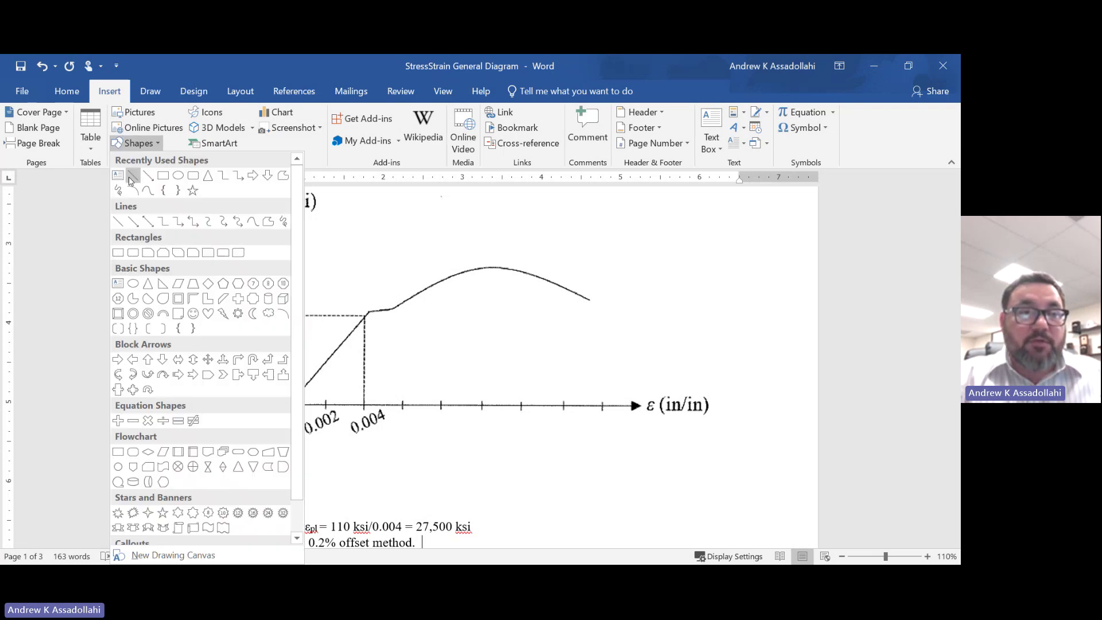
left_click(131, 181)
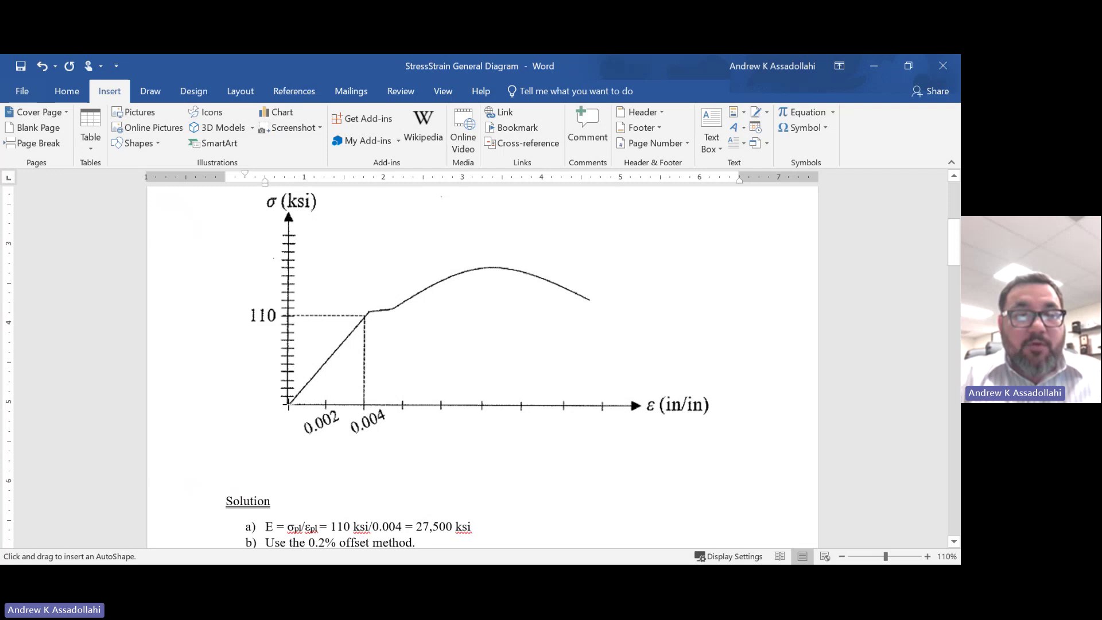
mouse_move(288, 404)
left_mouse_down()
mouse_move(357, 364)
mouse_move(369, 311)
left_mouse_up()
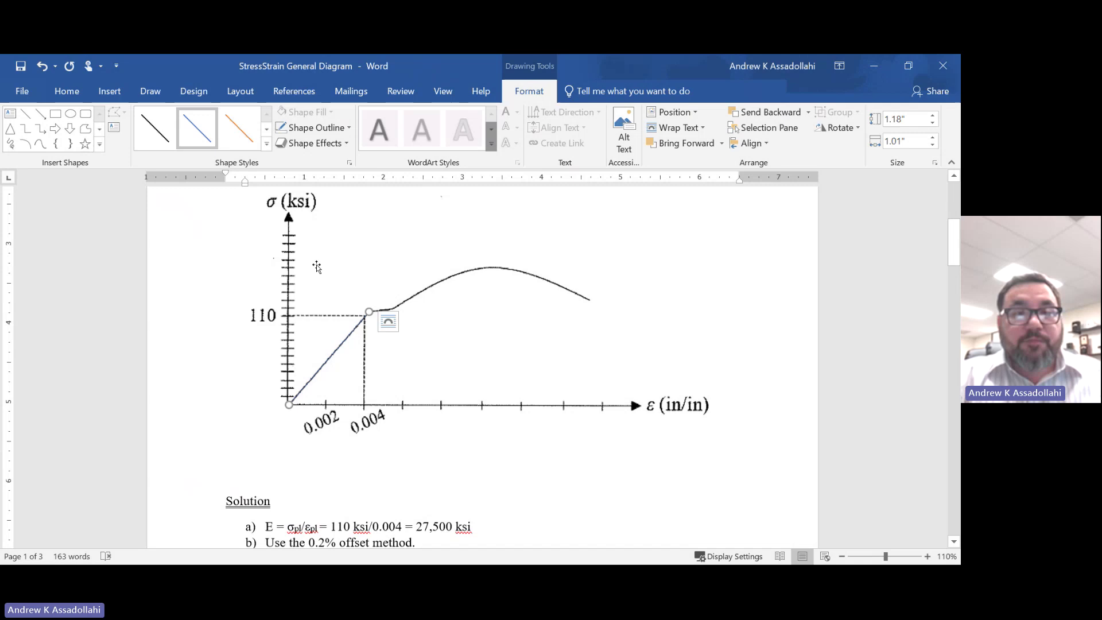
left_click(266, 144)
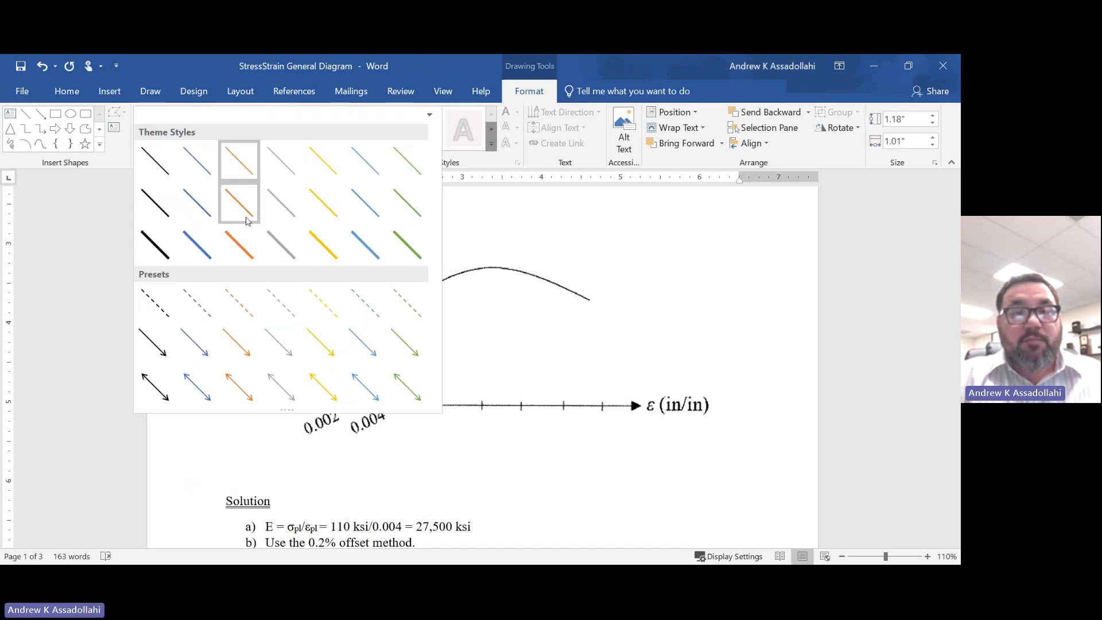
left_click(247, 220)
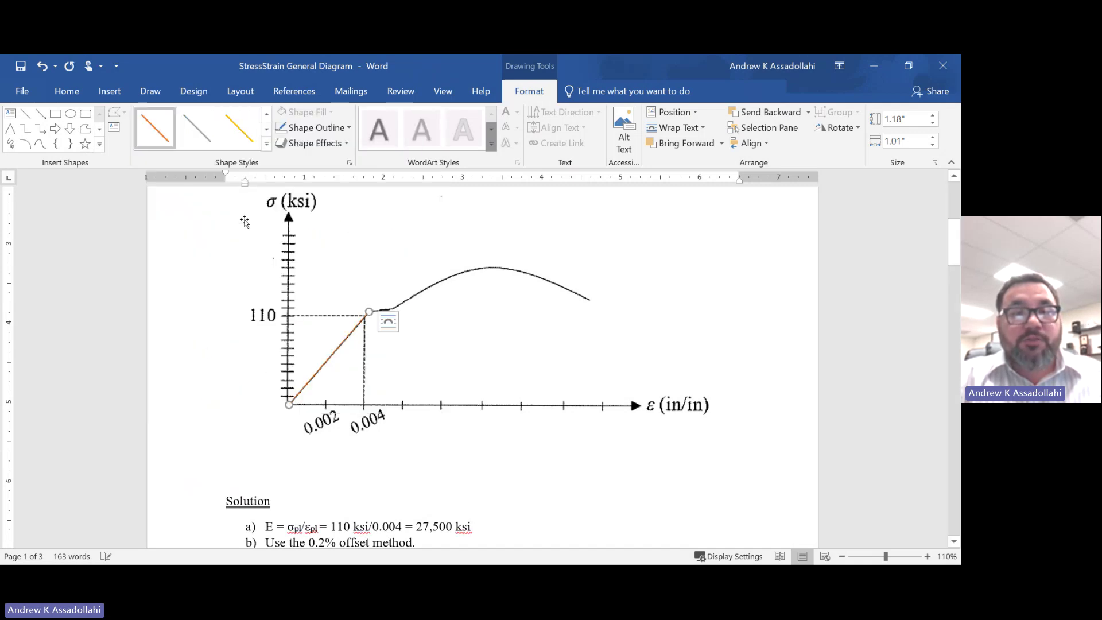
left_click(266, 144)
left_click(239, 244)
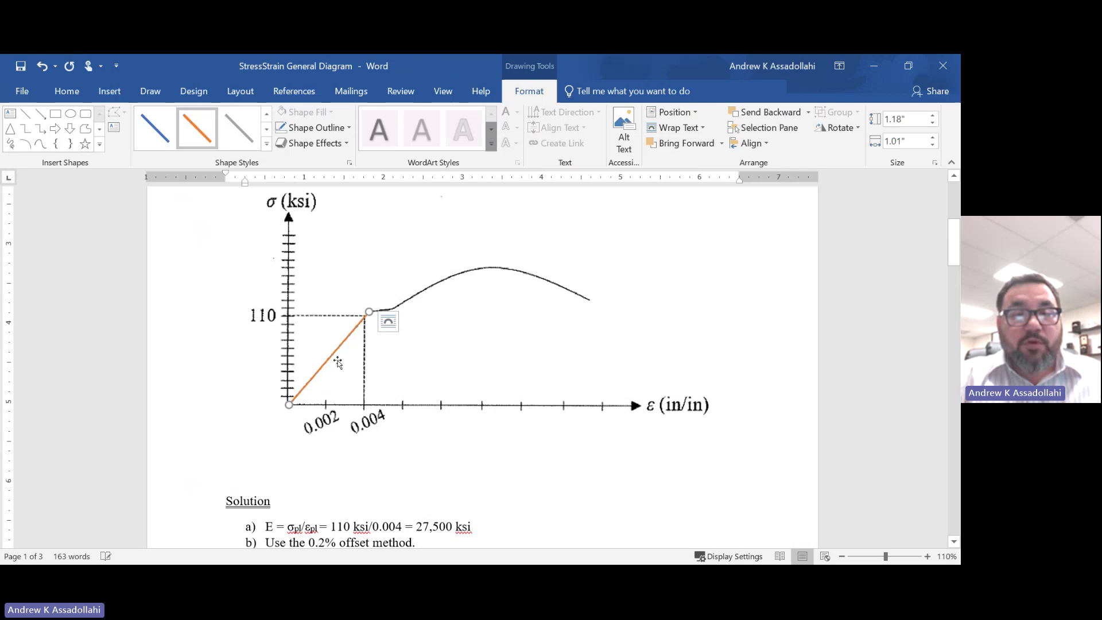
- Move the orange line to start at 0.002 strain and extend its end onto the curve
left_click_drag(335, 351, 368, 352)
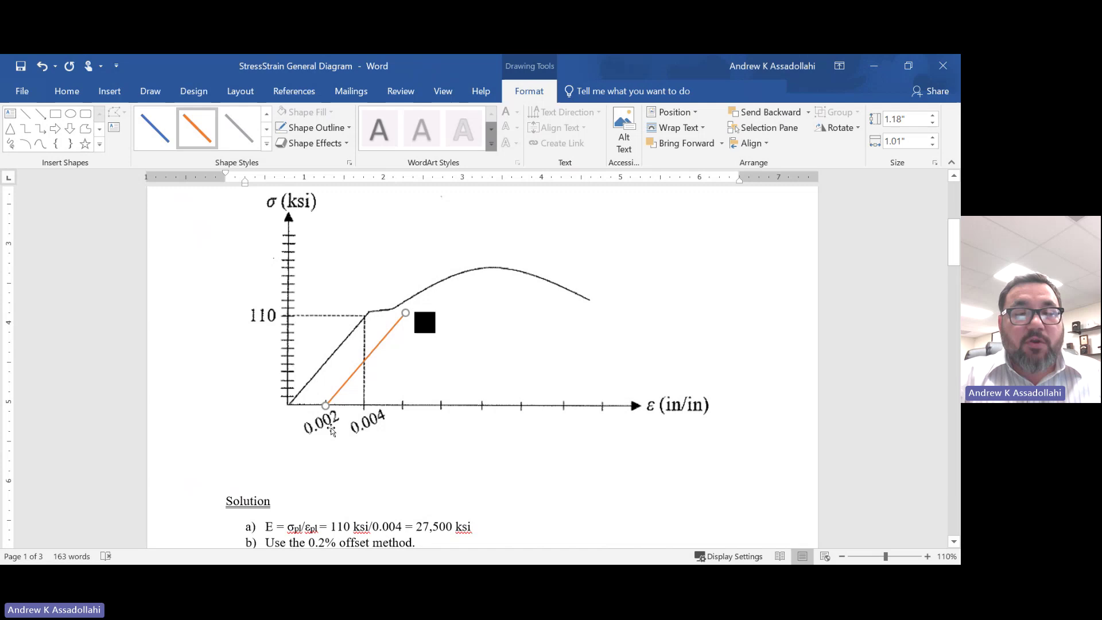
left_click(424, 322)
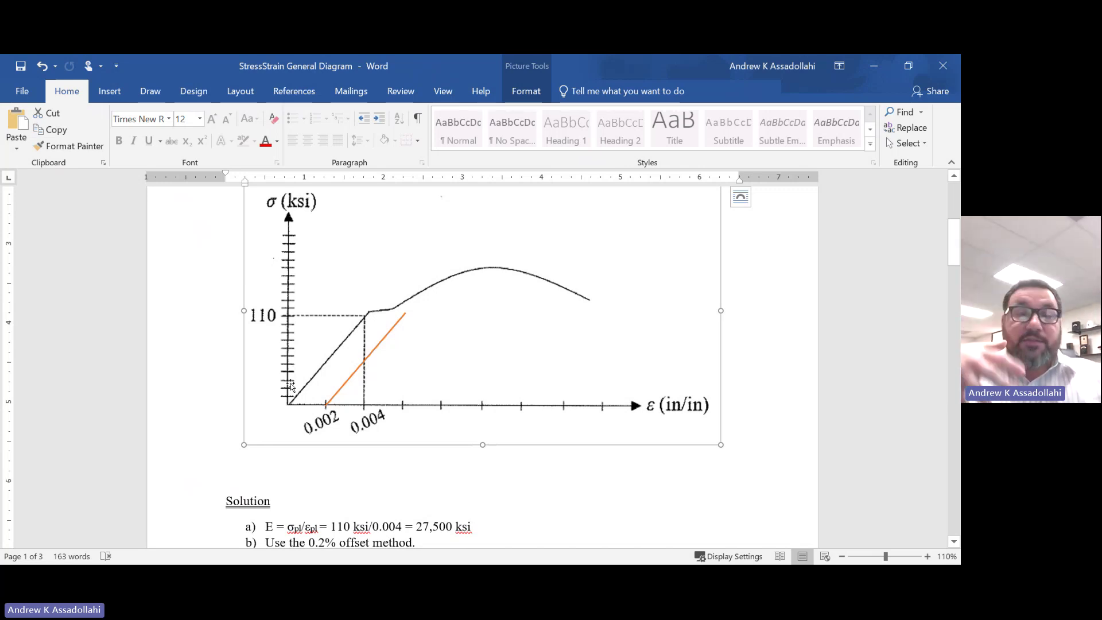
double_click(396, 323)
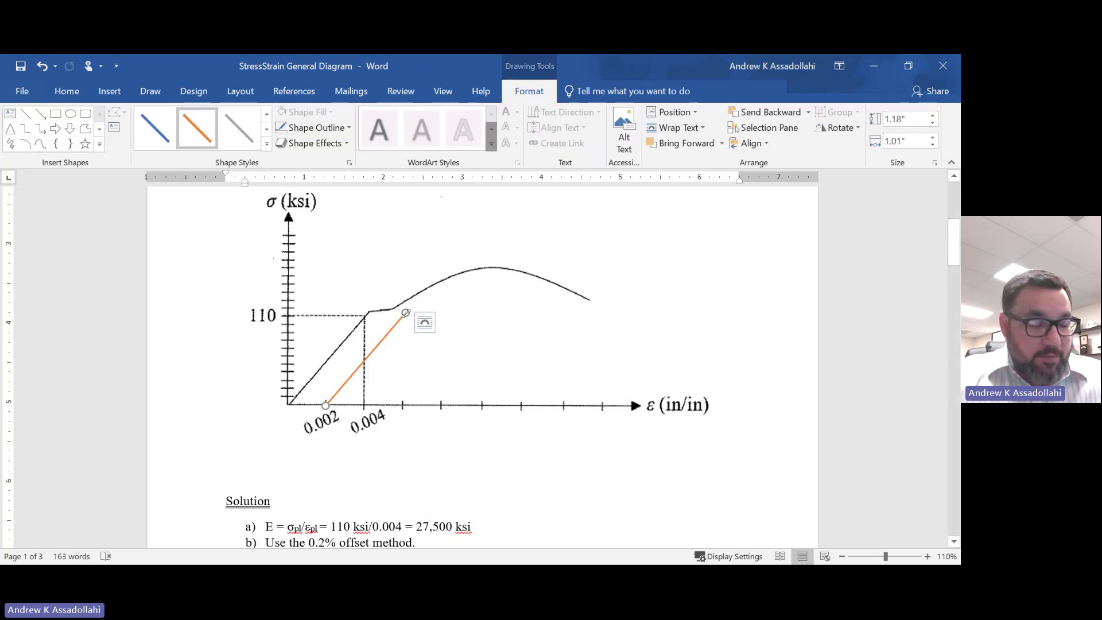
left_click_drag(405, 313, 438, 286)
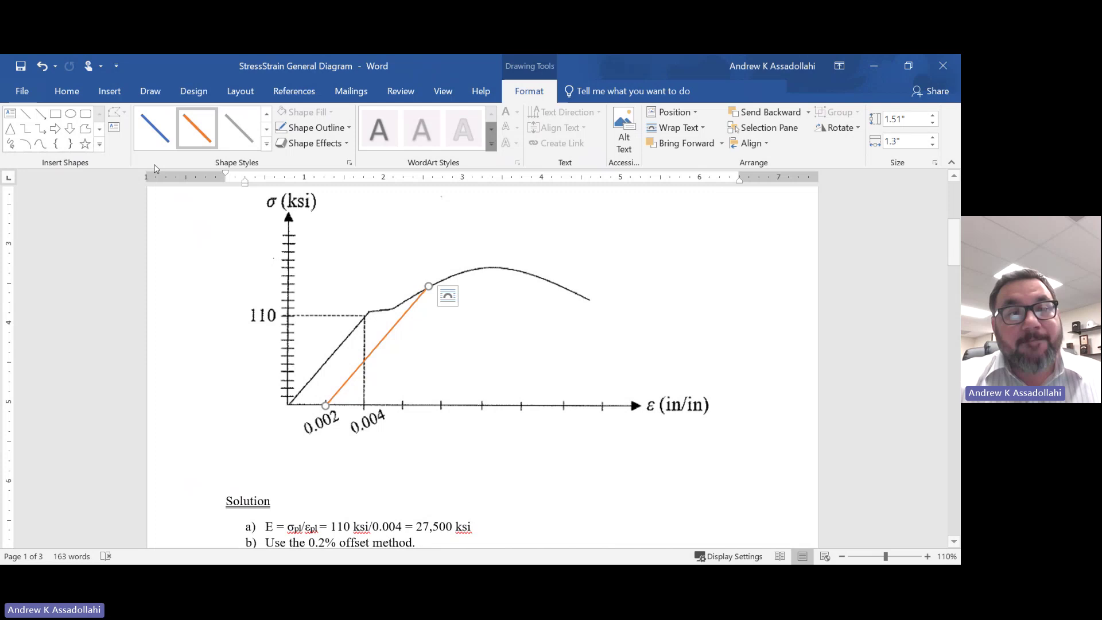
- Draw an orange horizontal line from the offset intersection to the stress axis
left_click(28, 114)
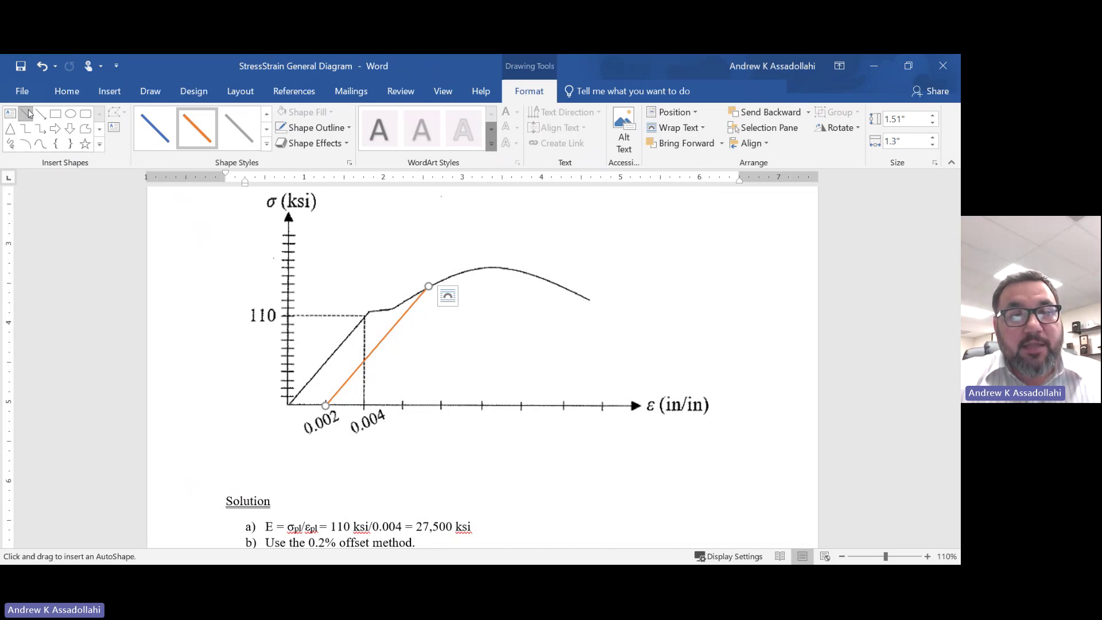
mouse_move(428, 286)
left_mouse_down()
mouse_move(343, 270)
mouse_move(320, 278)
mouse_move(312, 298)
mouse_move(327, 283)
mouse_move(384, 273)
mouse_move(284, 316)
left_mouse_up()
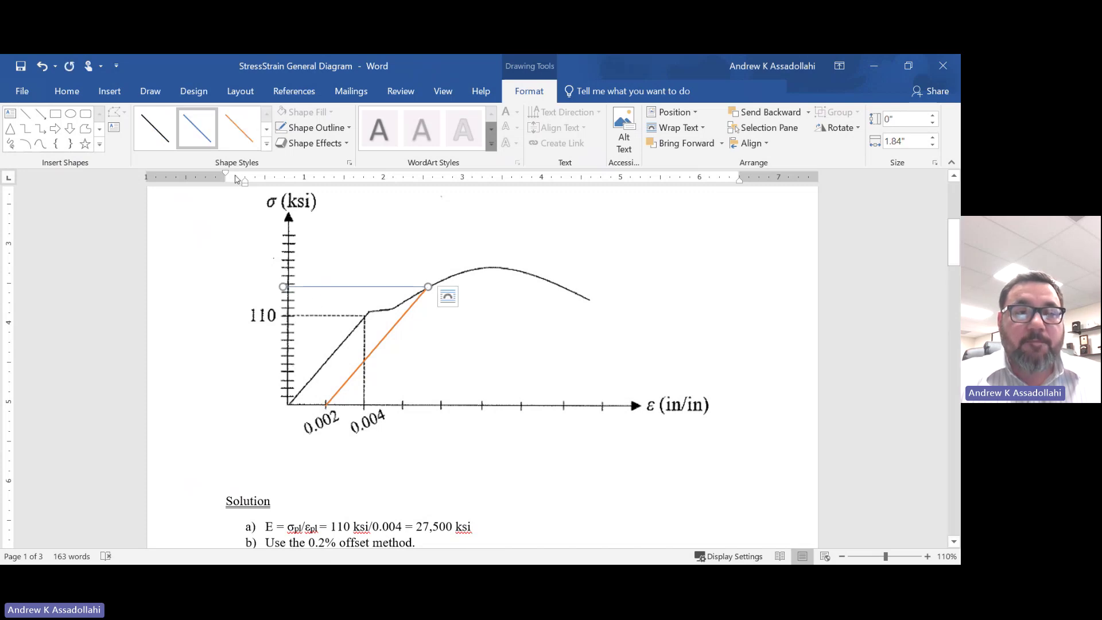
left_click(267, 150)
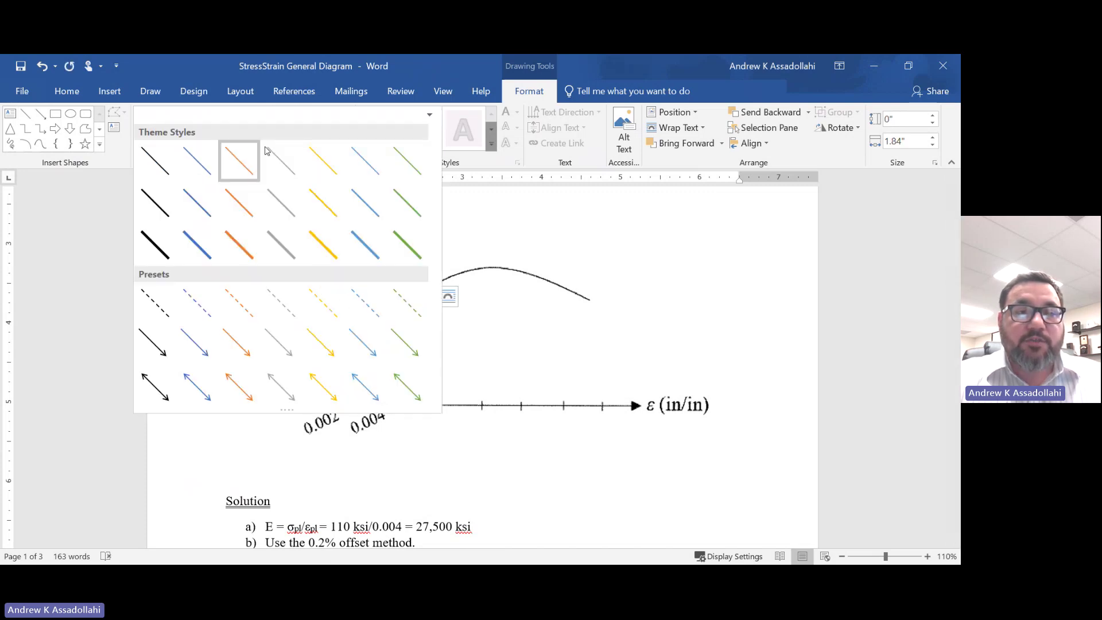
left_click(241, 236)
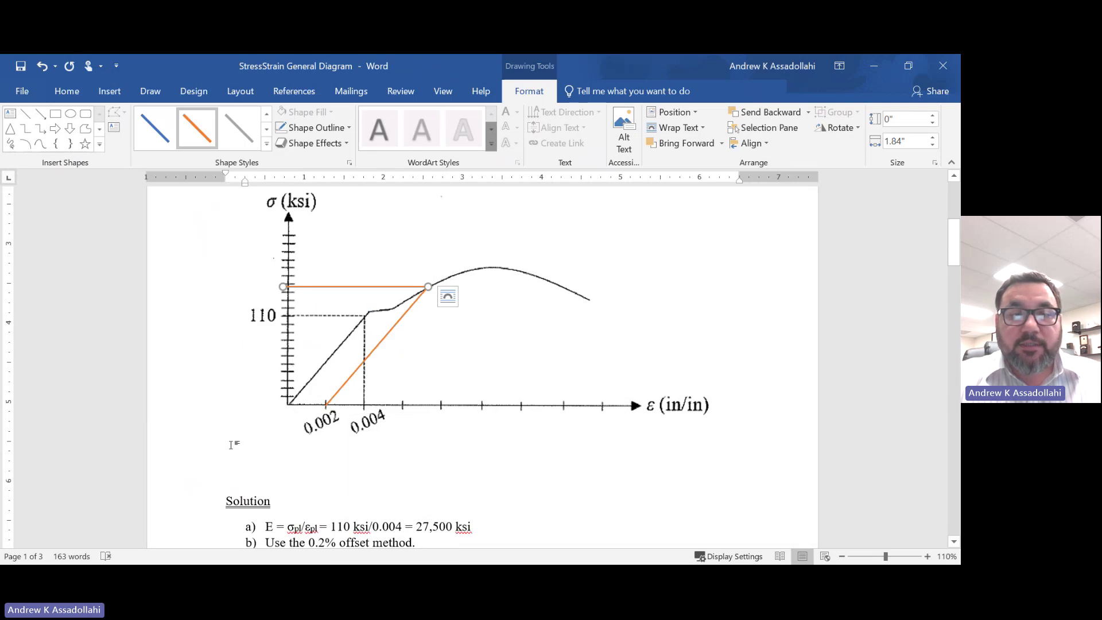
left_click(246, 392)
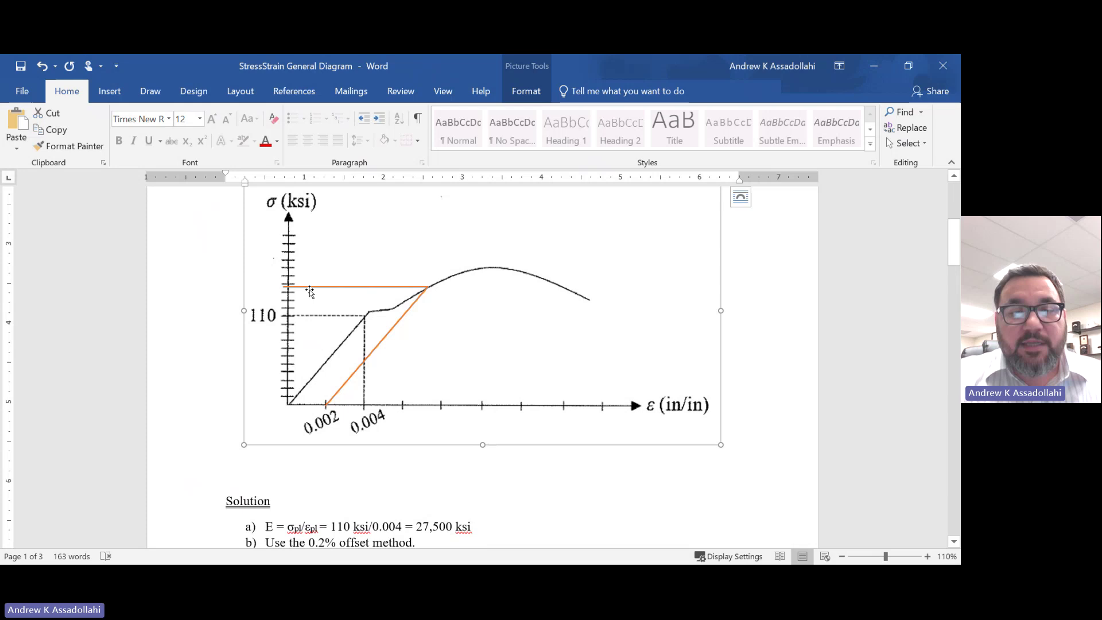
- Remove the blank line and write σy = 148 ksi with subscript y and a closing period
scroll(482, 344, "down", 1)
left_click(480, 516)
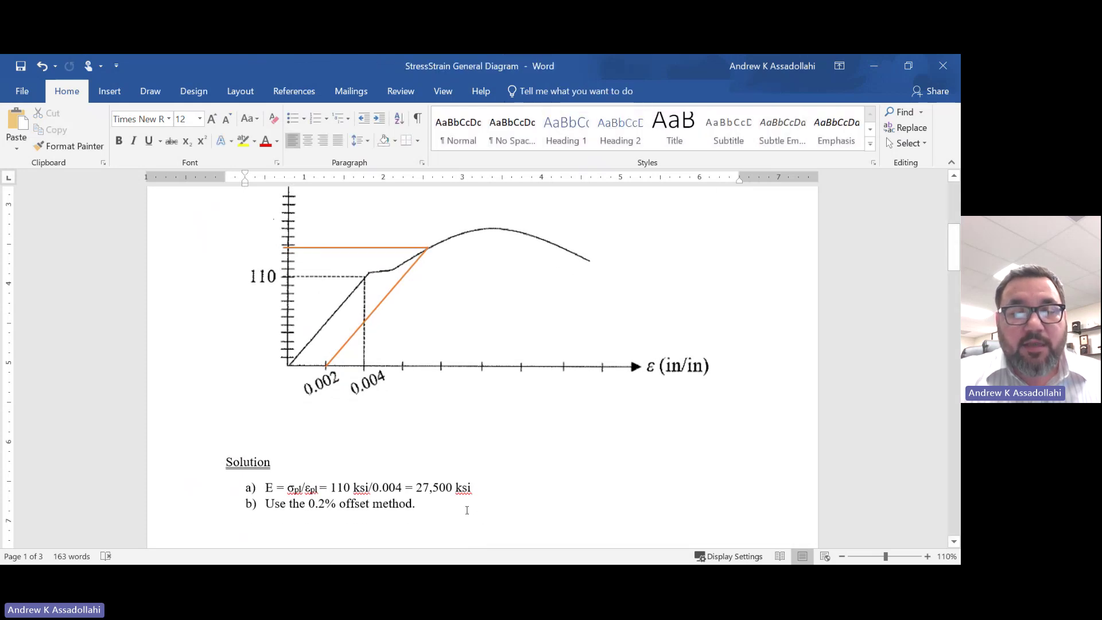
key("BackSpace")
left_click(109, 91)
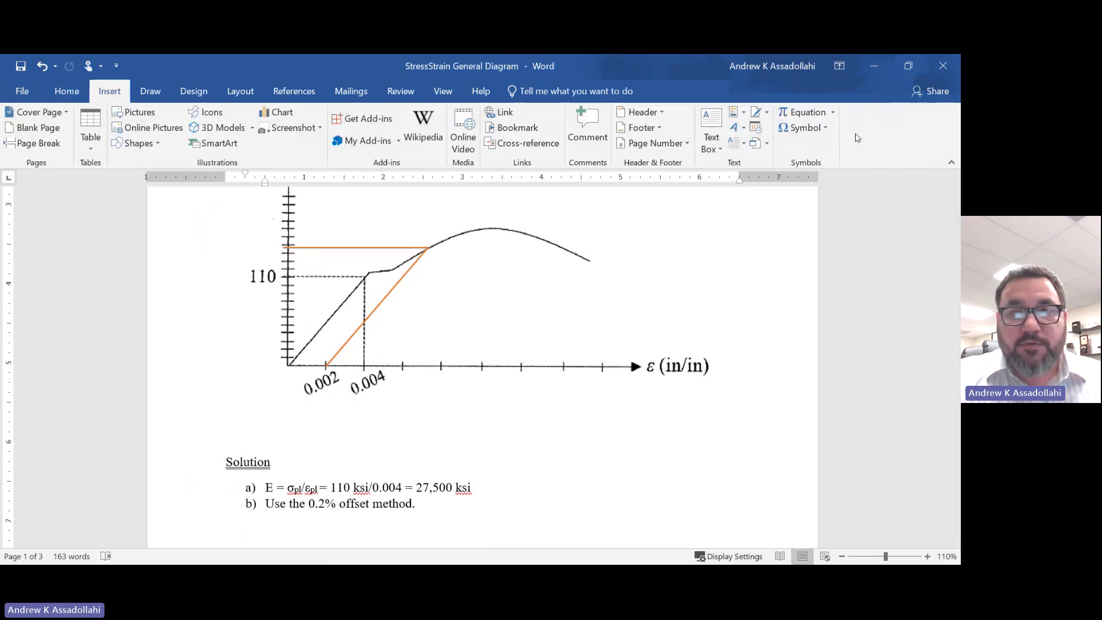
left_click(801, 127)
left_click(812, 148)
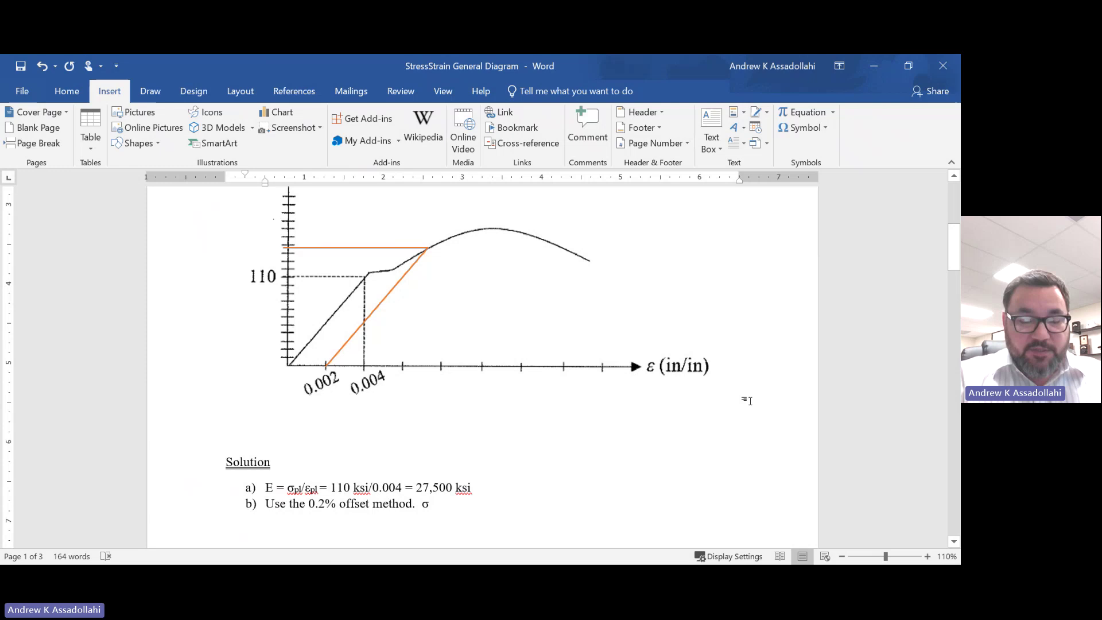
type("y =")
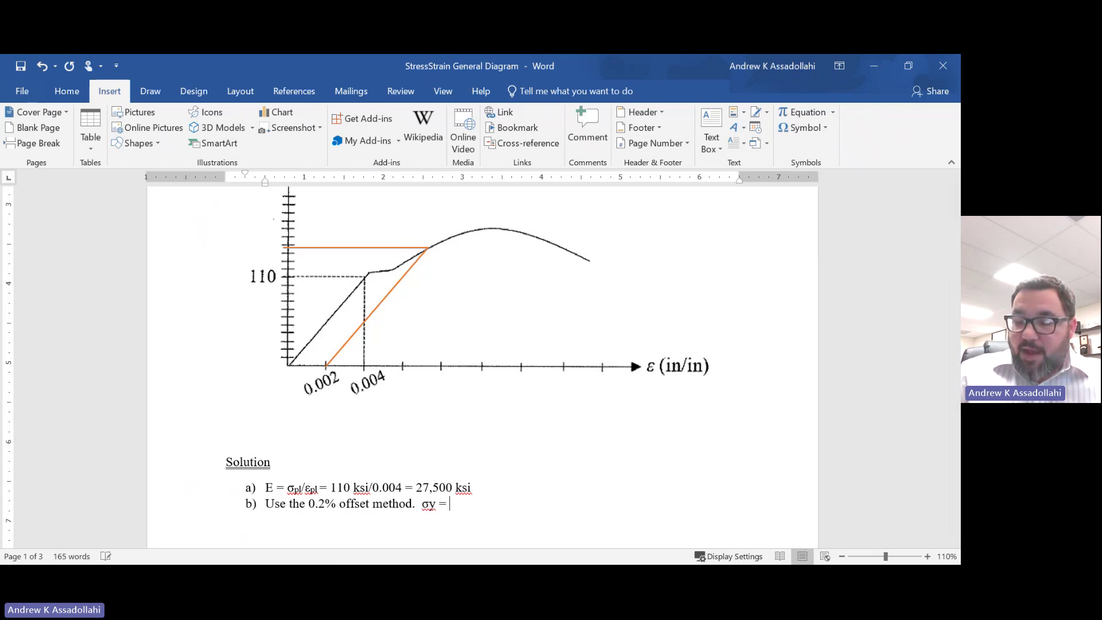
type(" 148")
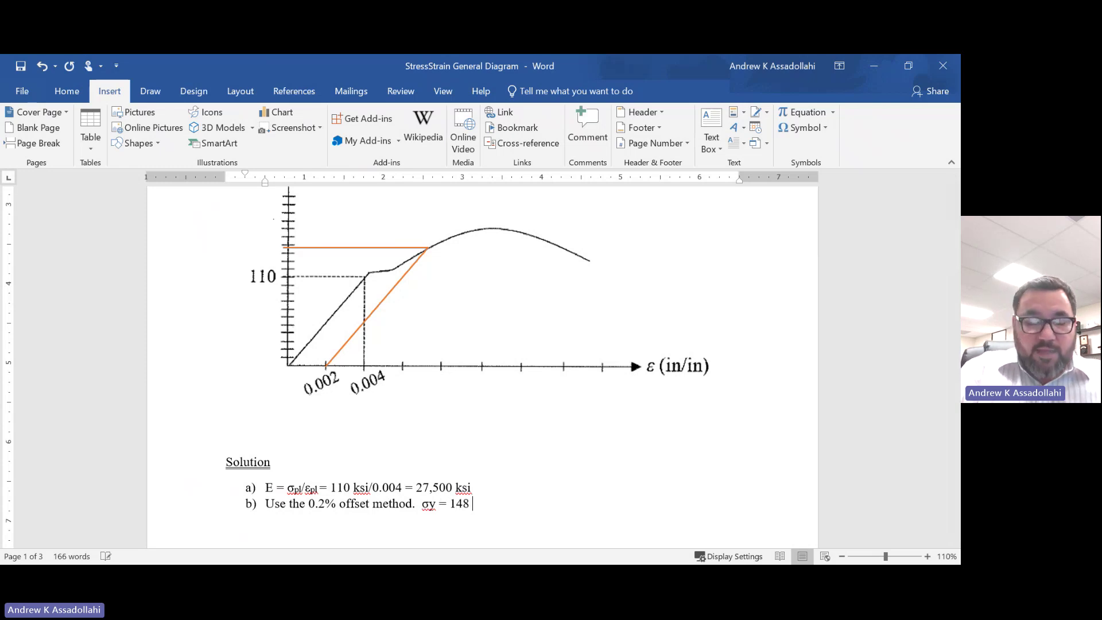
type(" ksi")
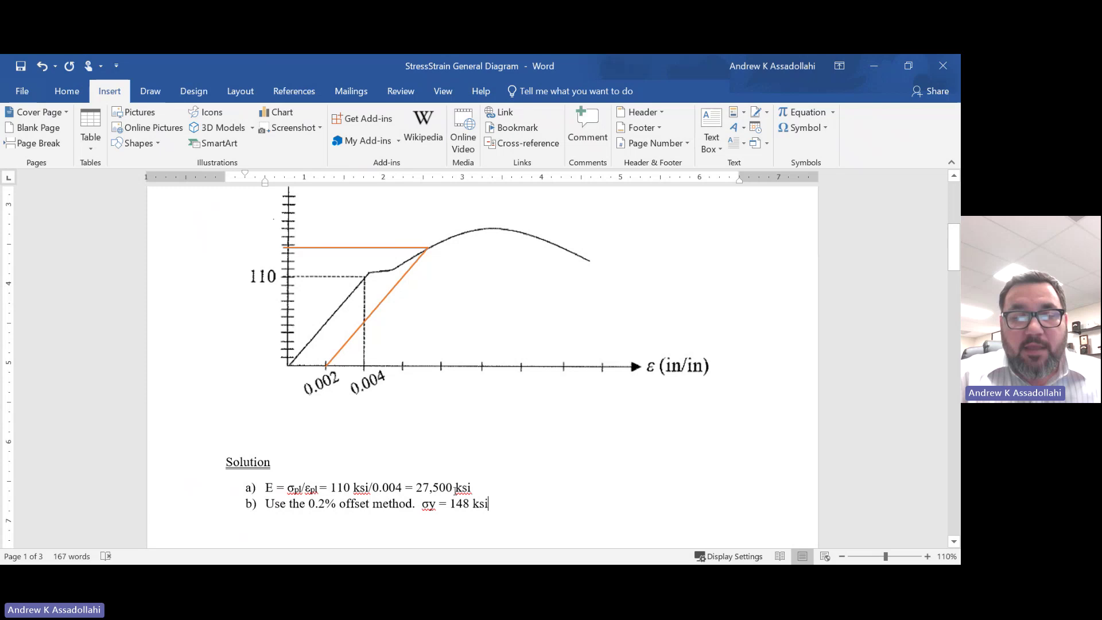
left_click_drag(428, 505, 439, 506)
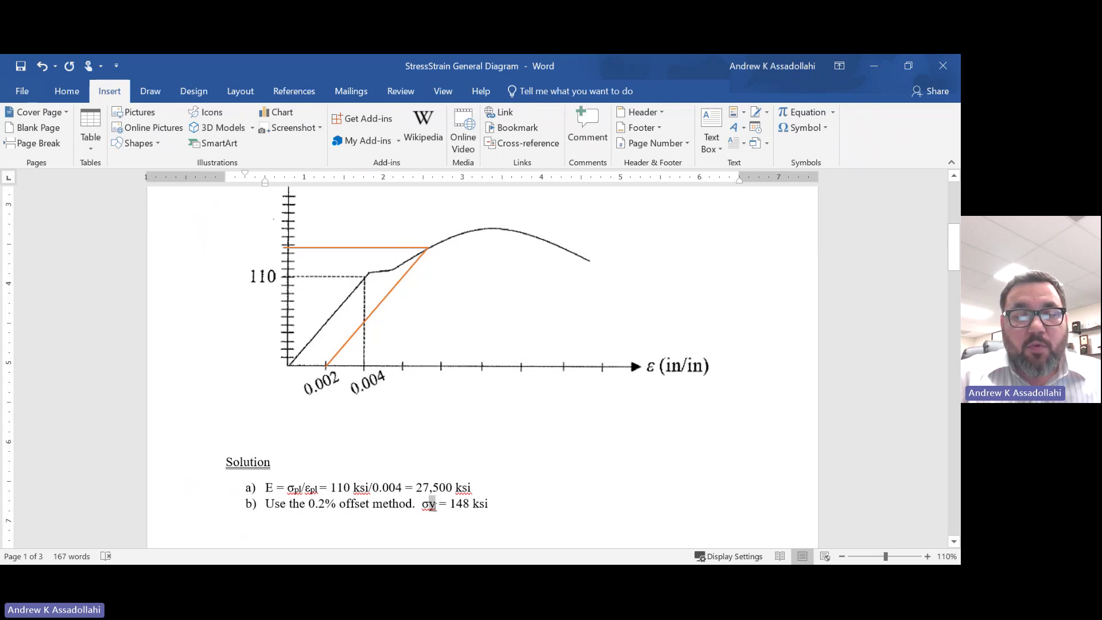
left_click(66, 91)
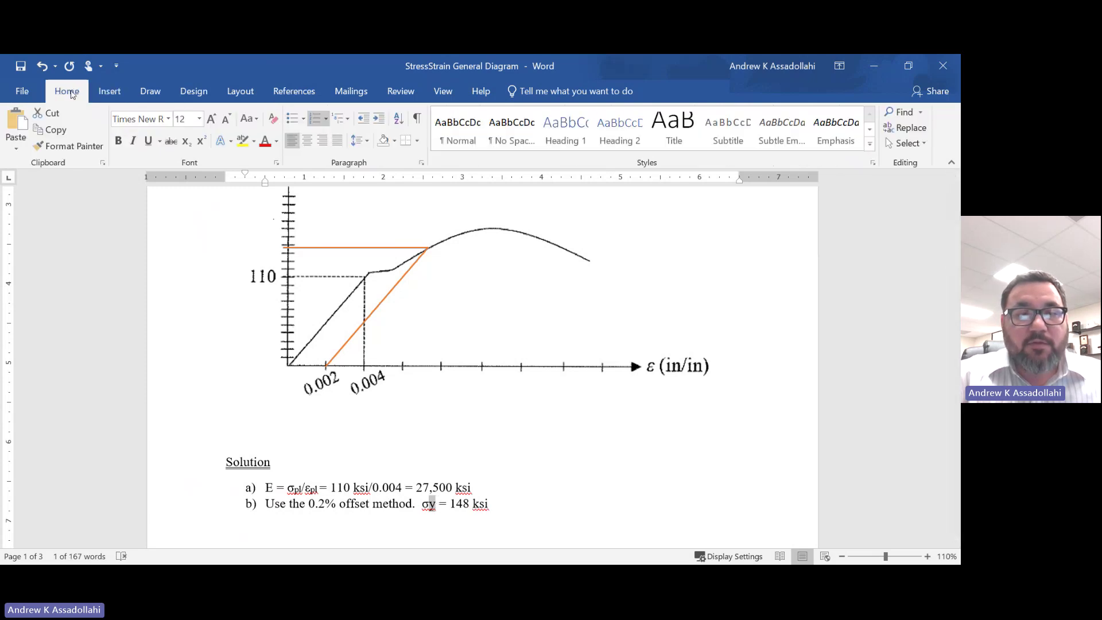
left_click(186, 141)
left_click(553, 509)
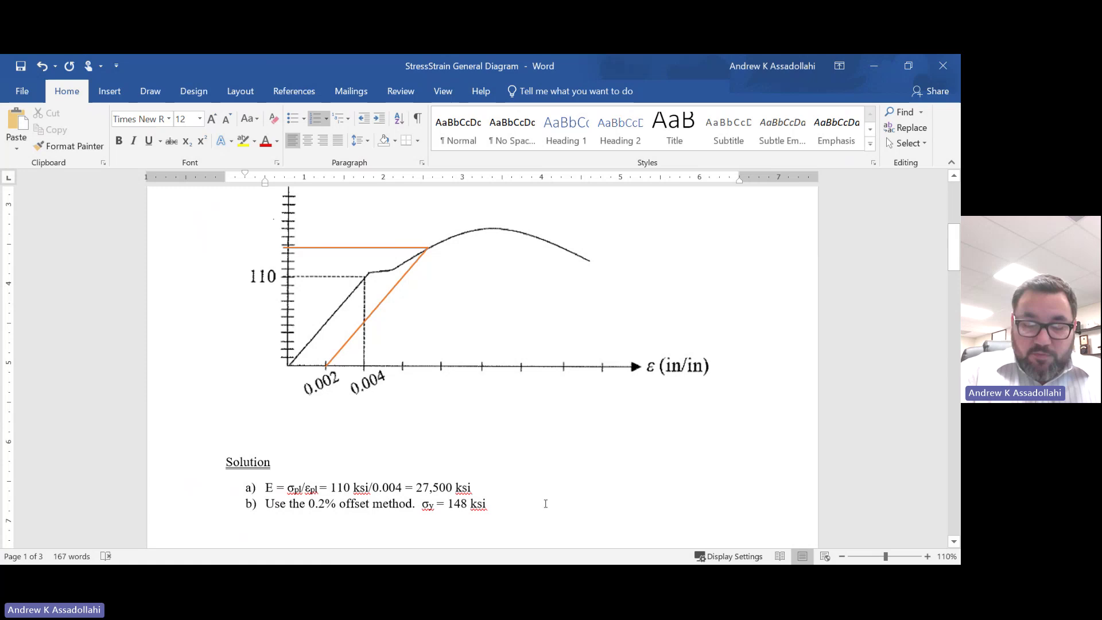
type(".")
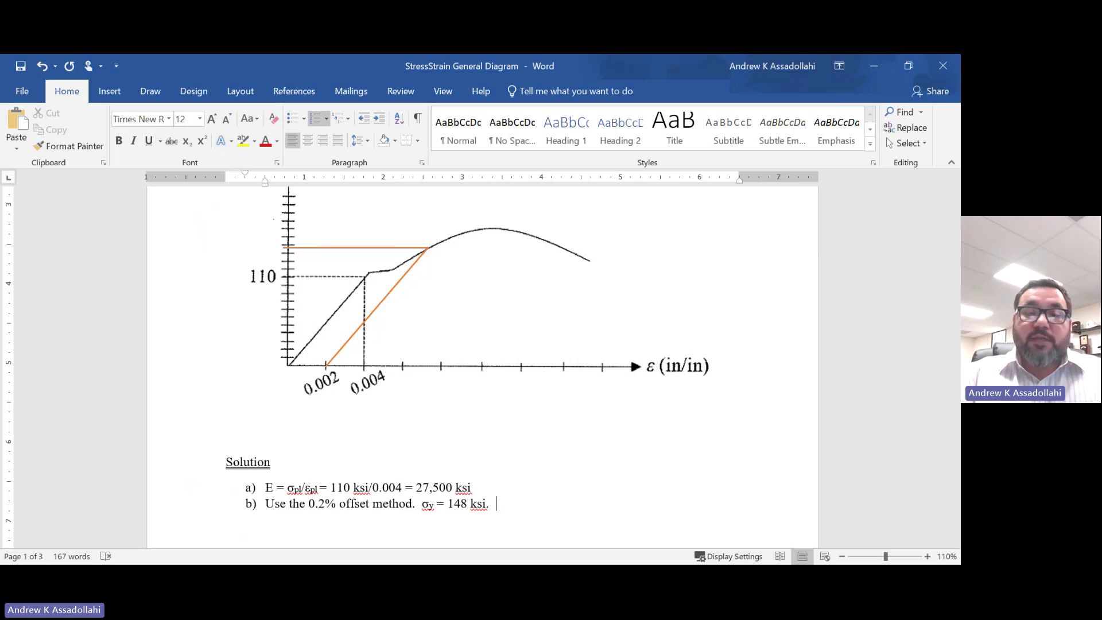
- Write Fy = σyA = (148 ksi)( in part b), with both y's subscripted
type("F")
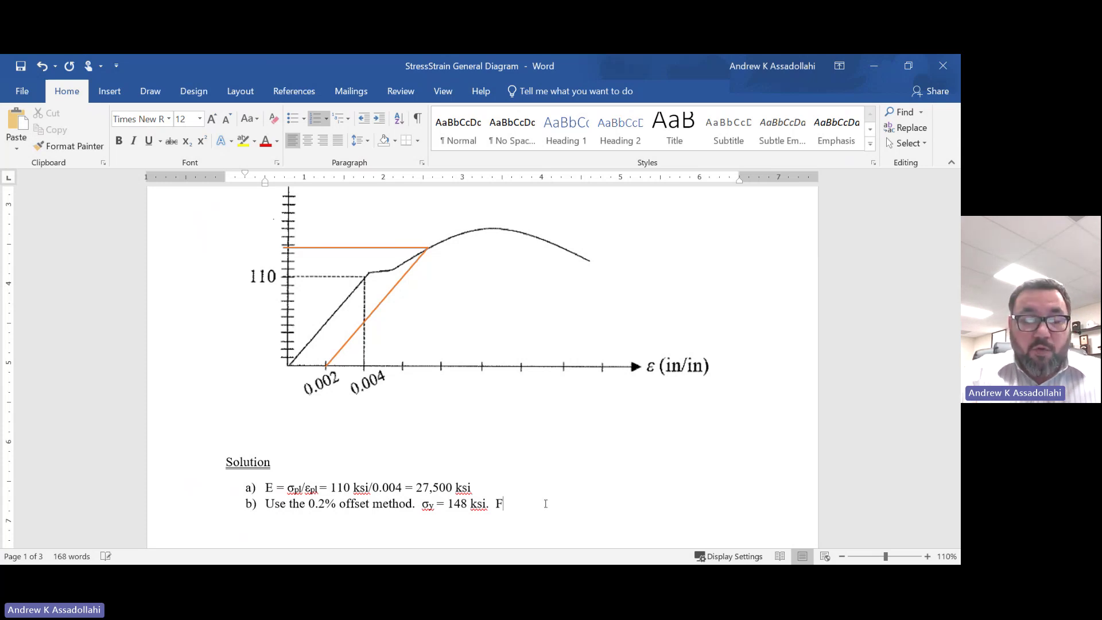
type("y =")
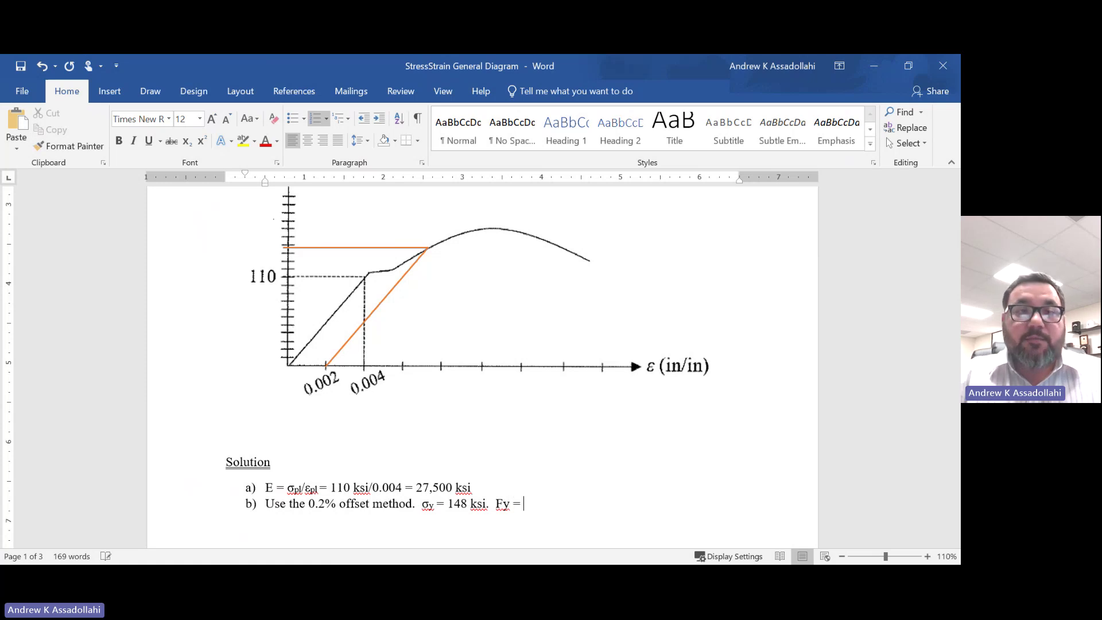
left_click(123, 91)
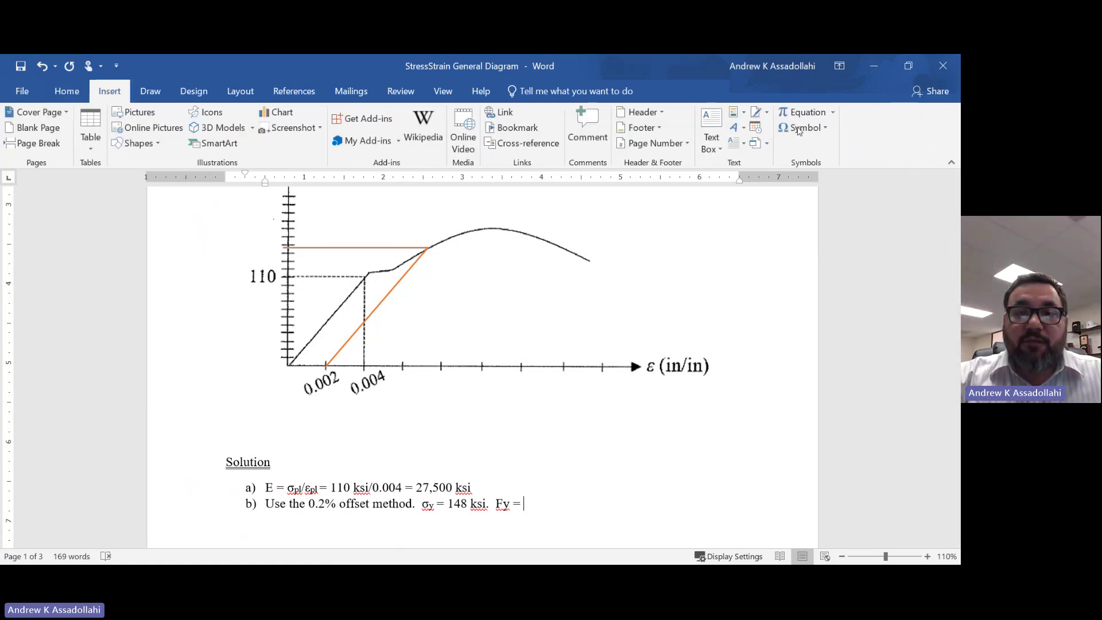
left_click(803, 127)
left_click(788, 148)
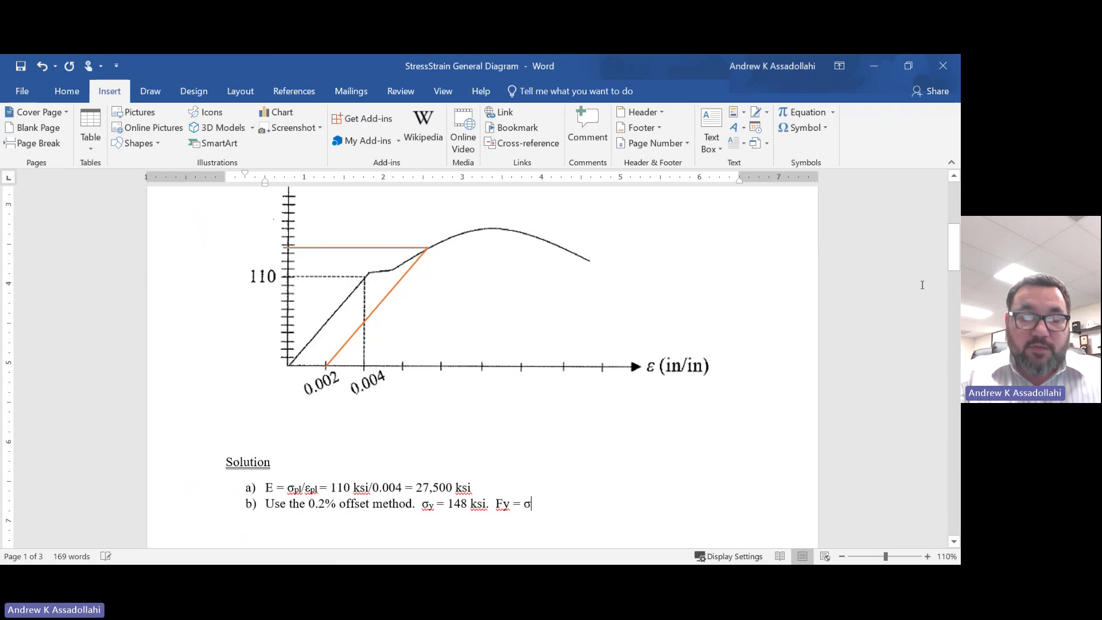
type("yA")
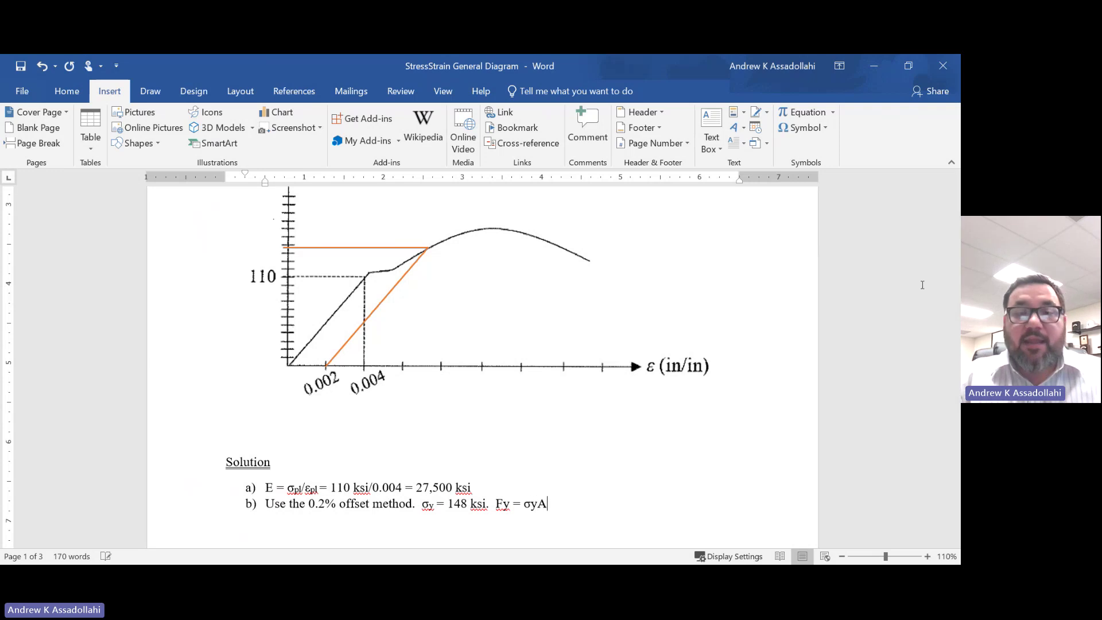
mouse_move(512, 503)
left_mouse_down()
mouse_move(502, 504)
mouse_move(532, 504)
left_mouse_up()
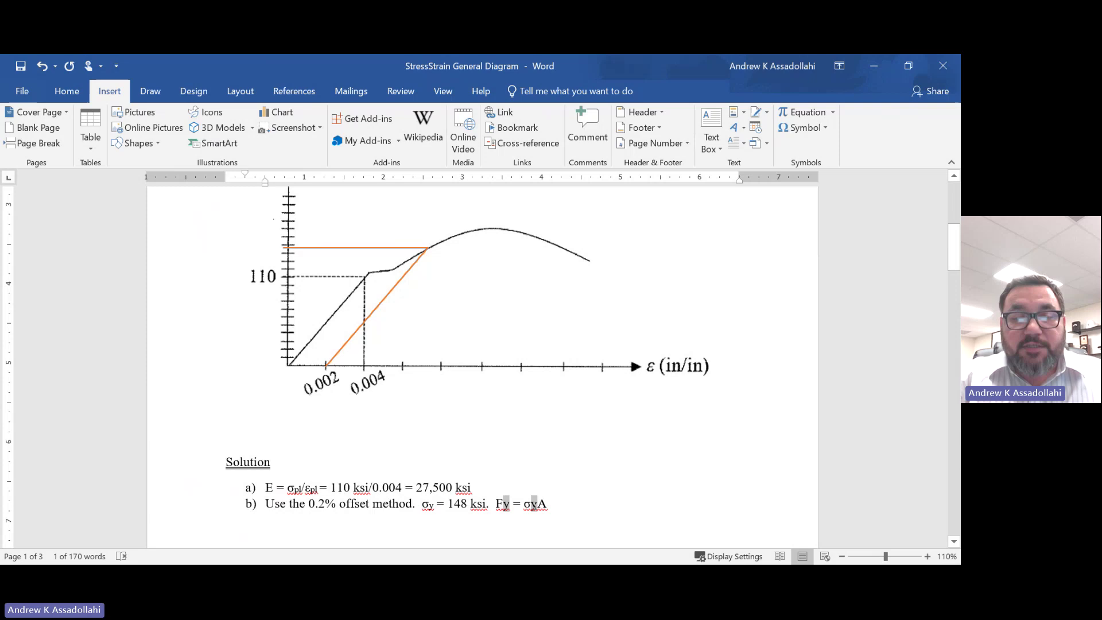
left_click(63, 90)
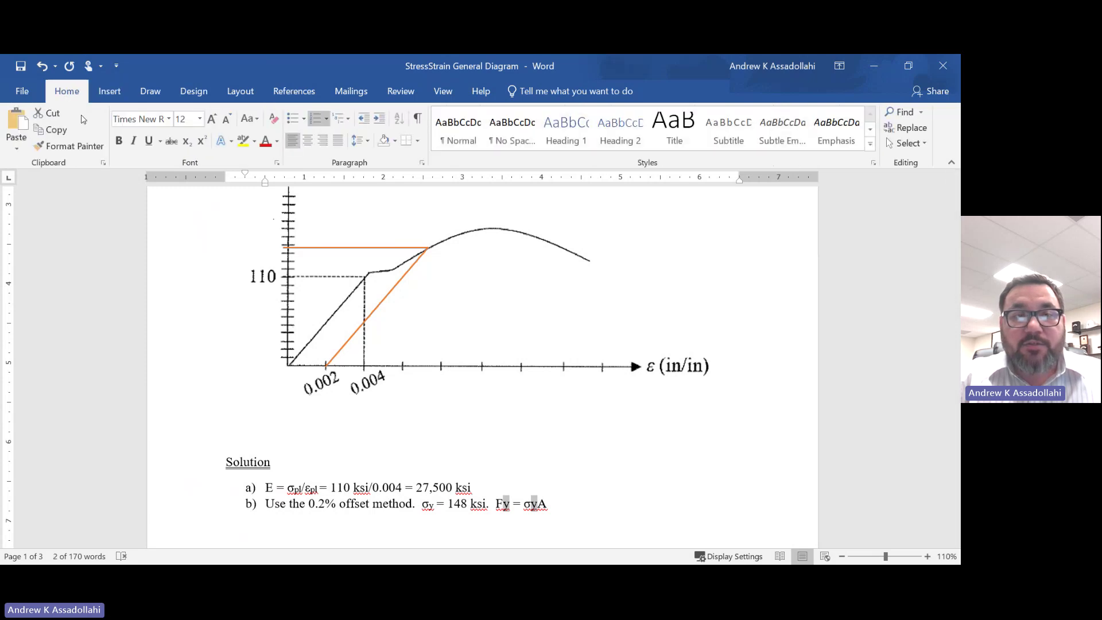
left_click(187, 141)
left_click(568, 503)
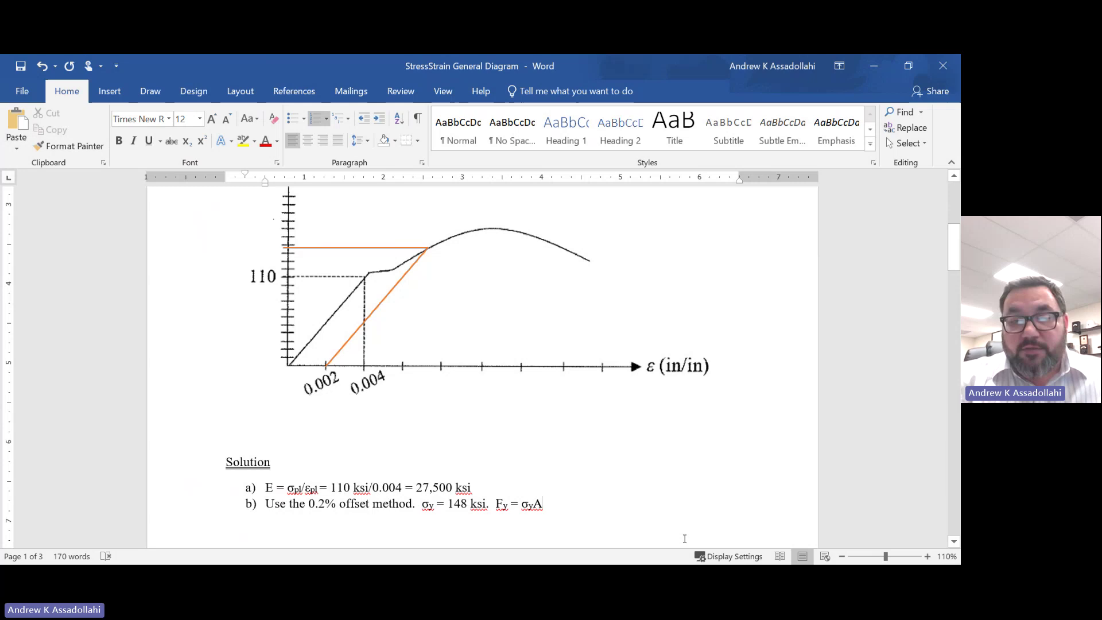
left_click_drag(544, 504, 496, 504)
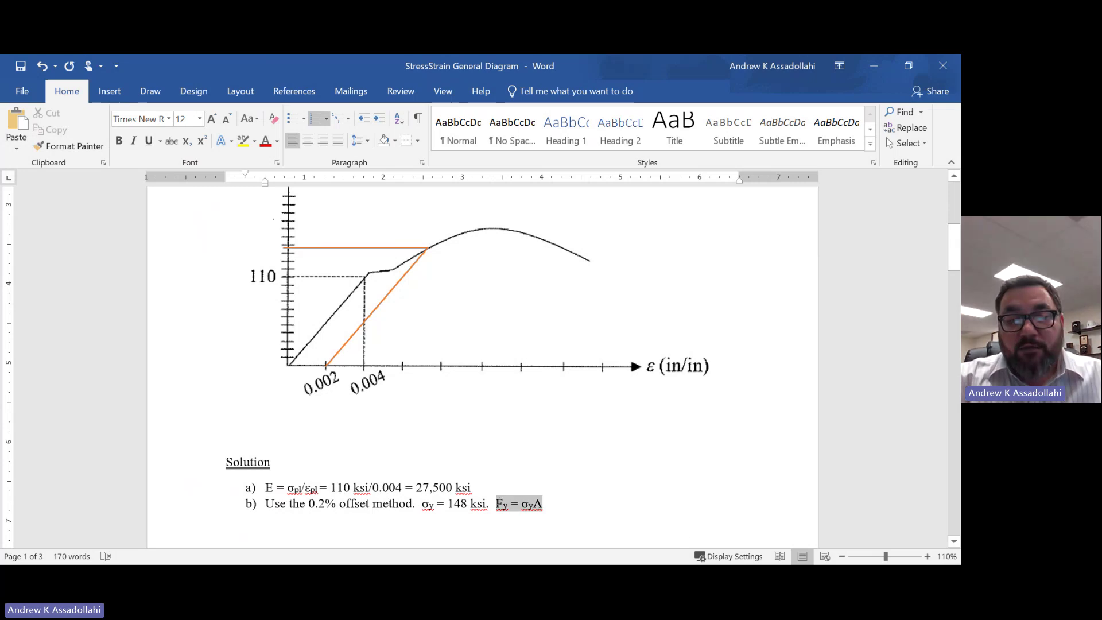
left_click(569, 503)
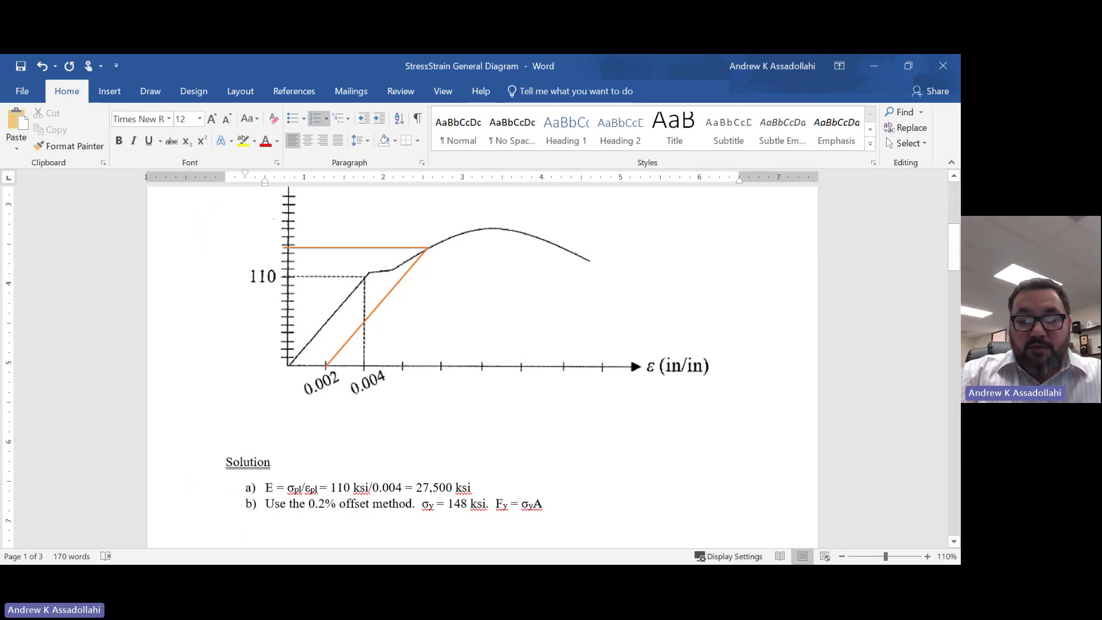
type("= ")
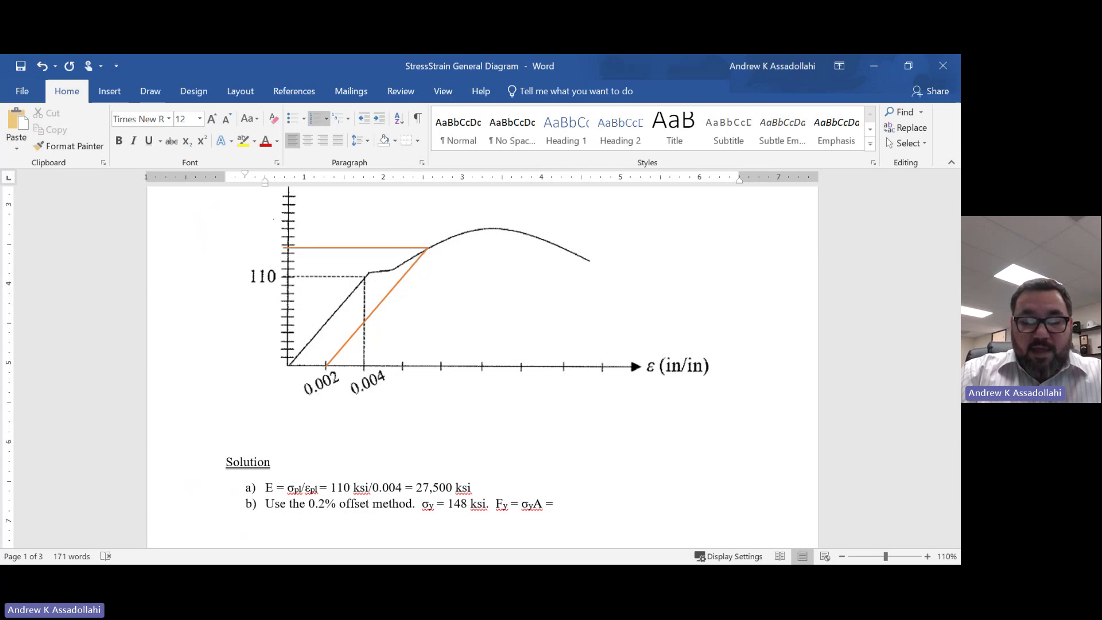
type("(148 ")
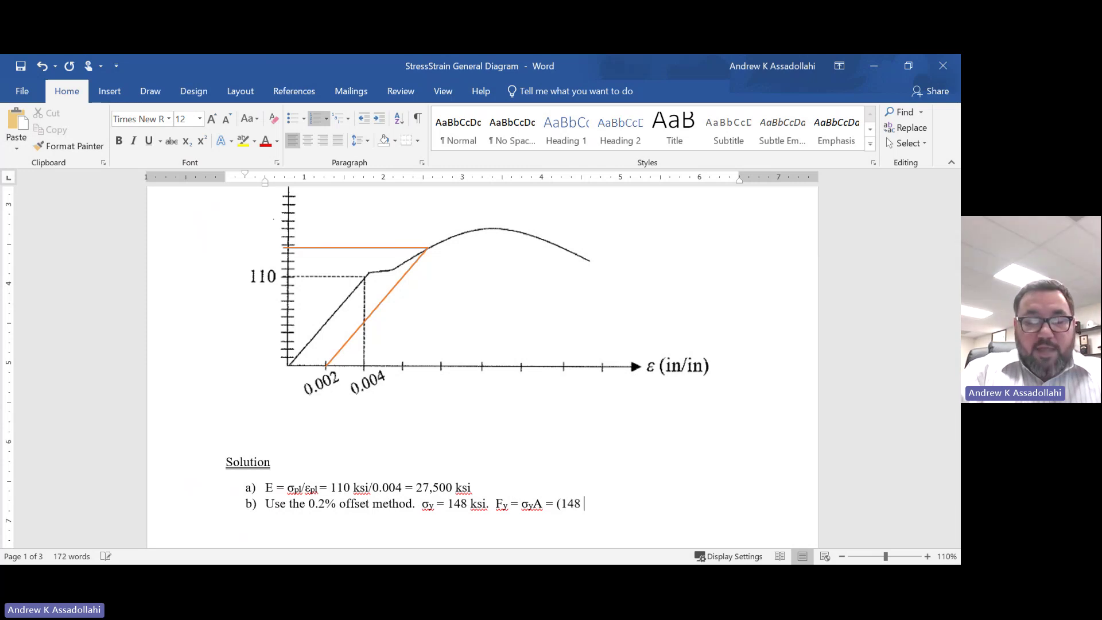
type("ksi)")
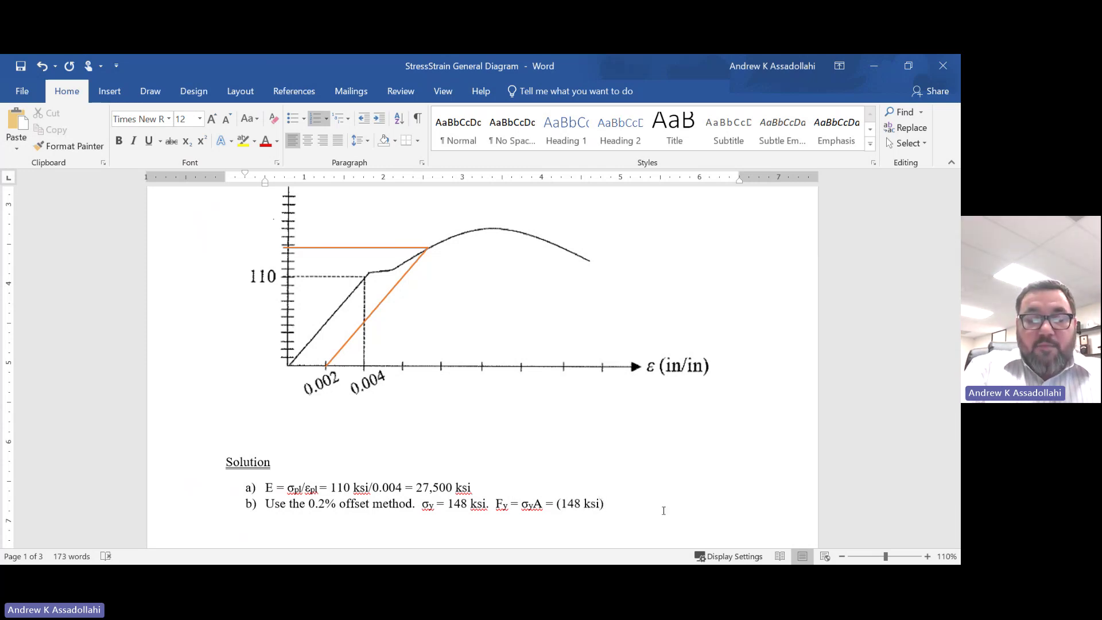
type("(")
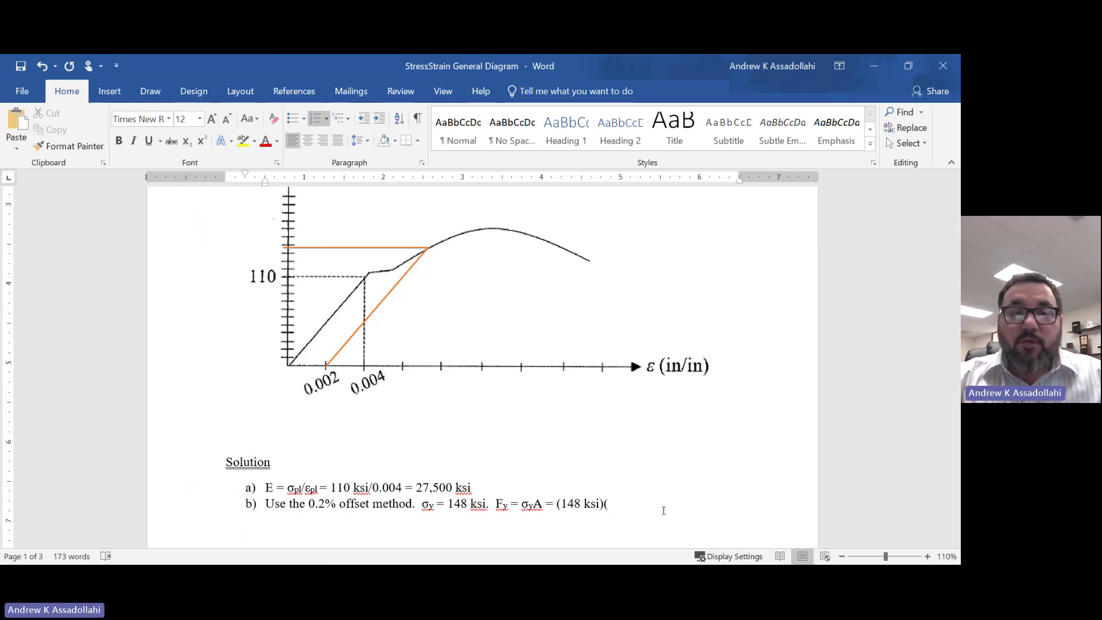
- Add πd²/4 after (148 ksi)(, with the 2 as a superscript
scroll(663, 510, "up", 6)
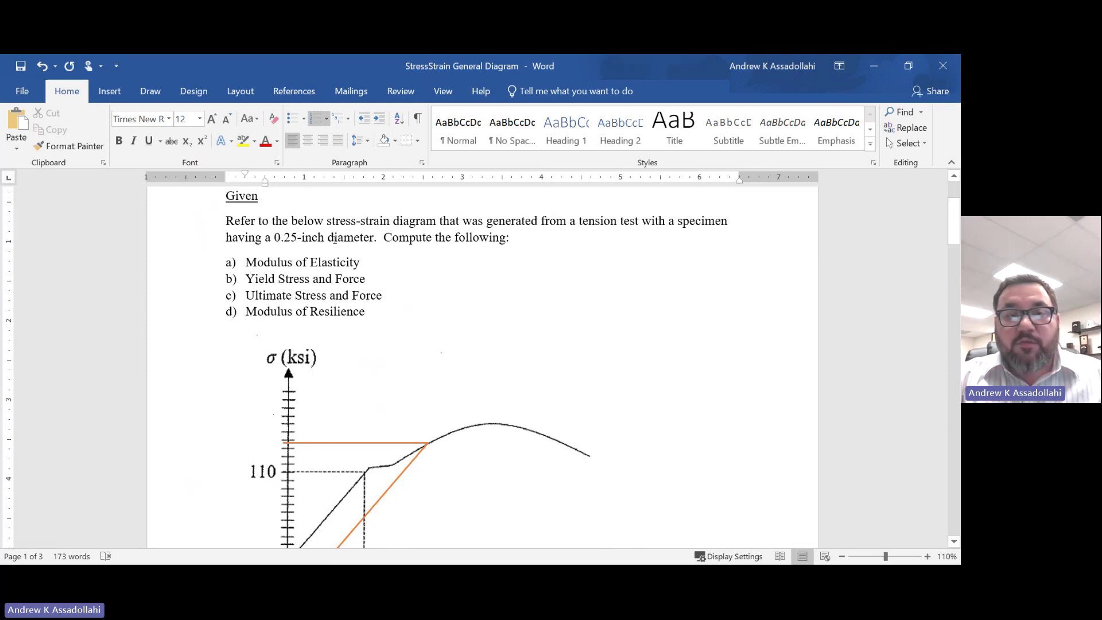
scroll(560, 293, "down", 7)
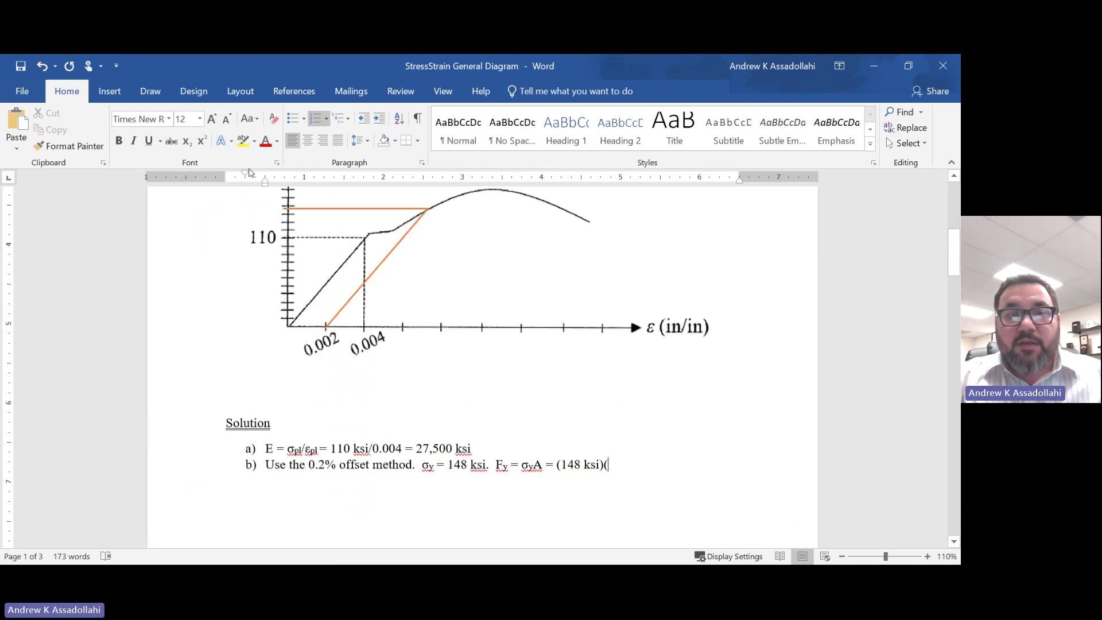
left_click(110, 92)
left_click(822, 130)
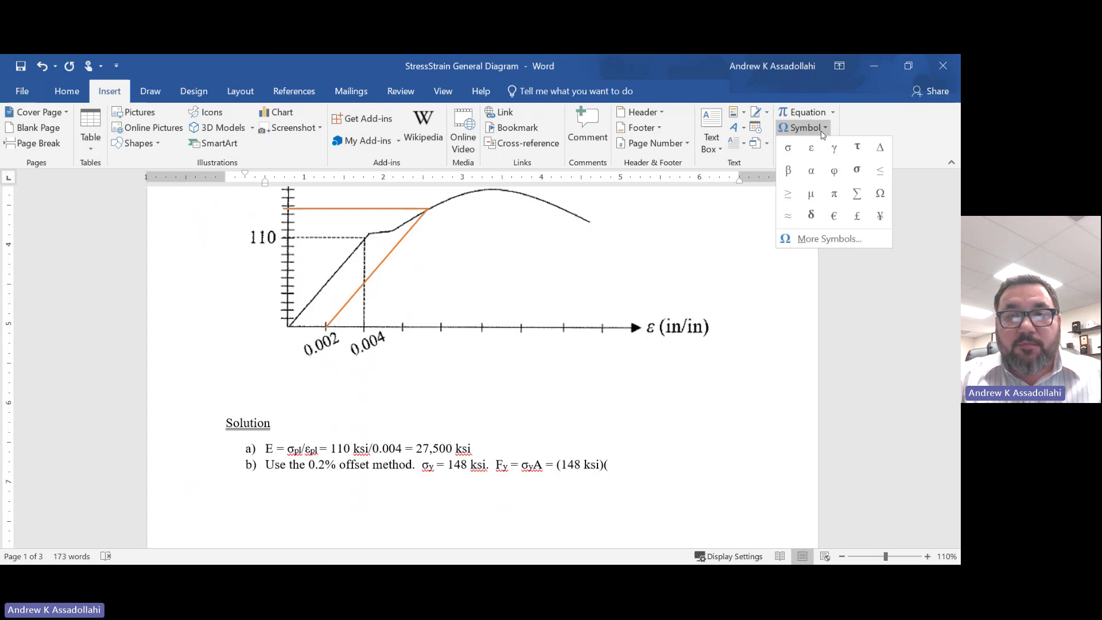
left_click(833, 194)
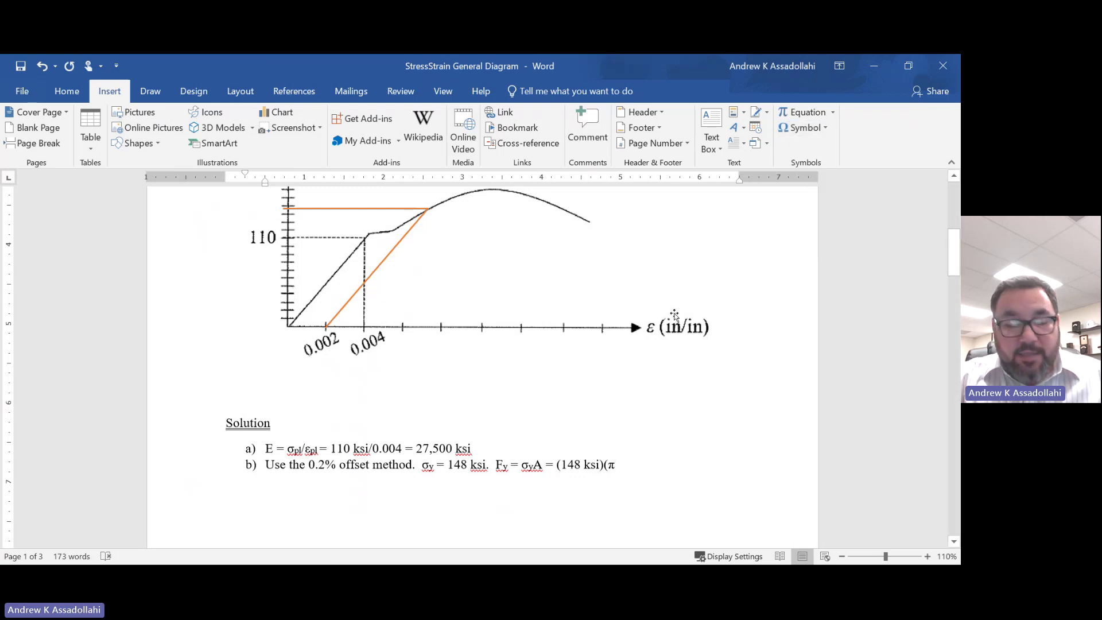
type("d2")
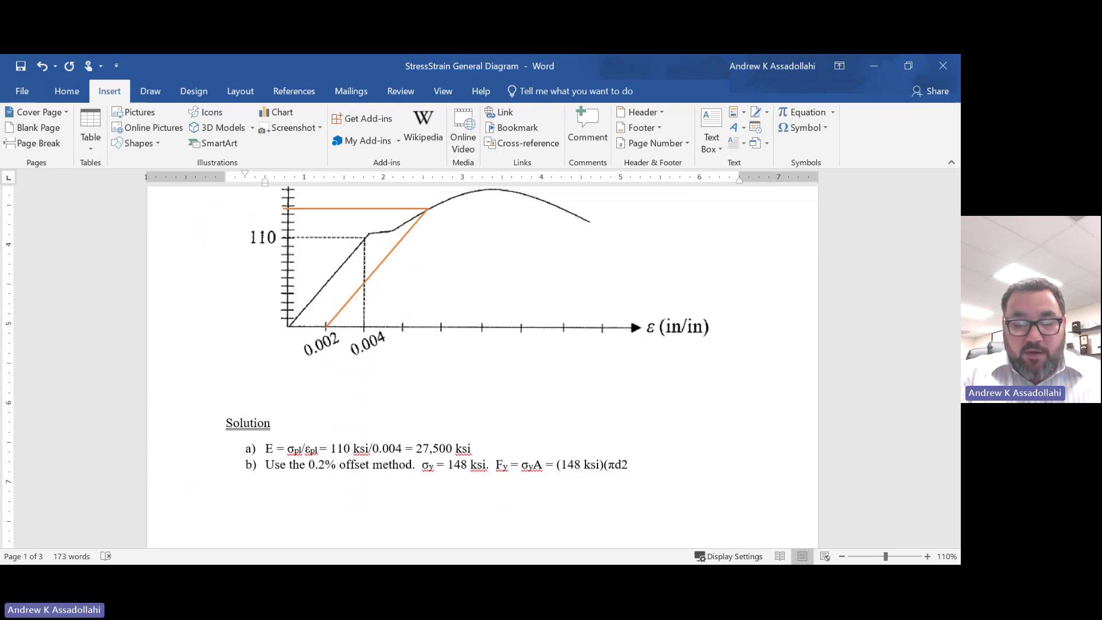
type("/4")
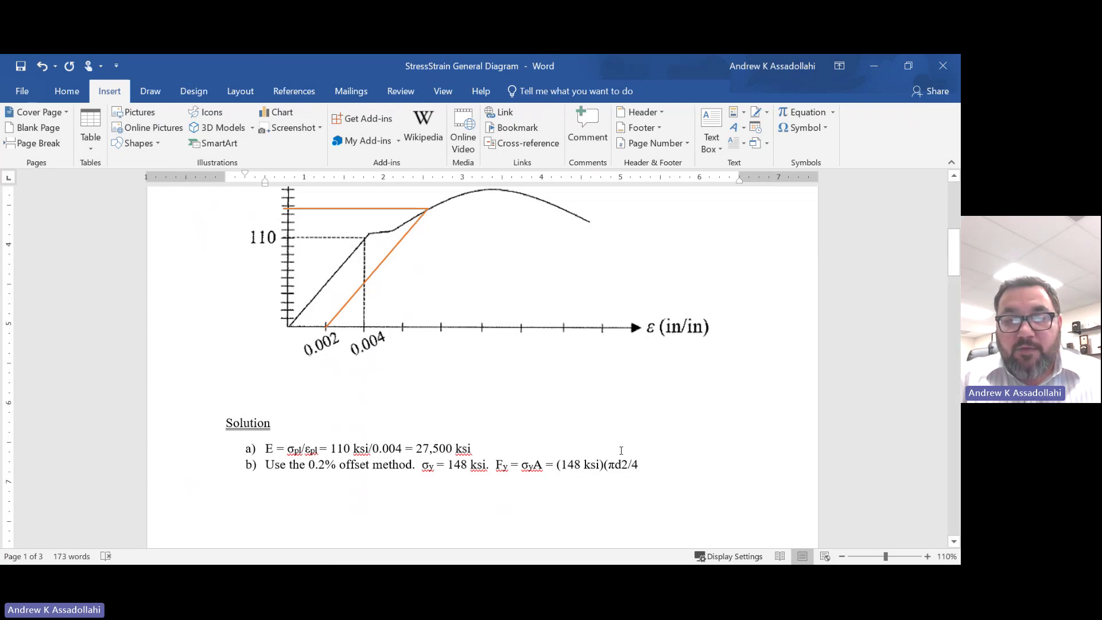
left_click_drag(621, 466, 629, 467)
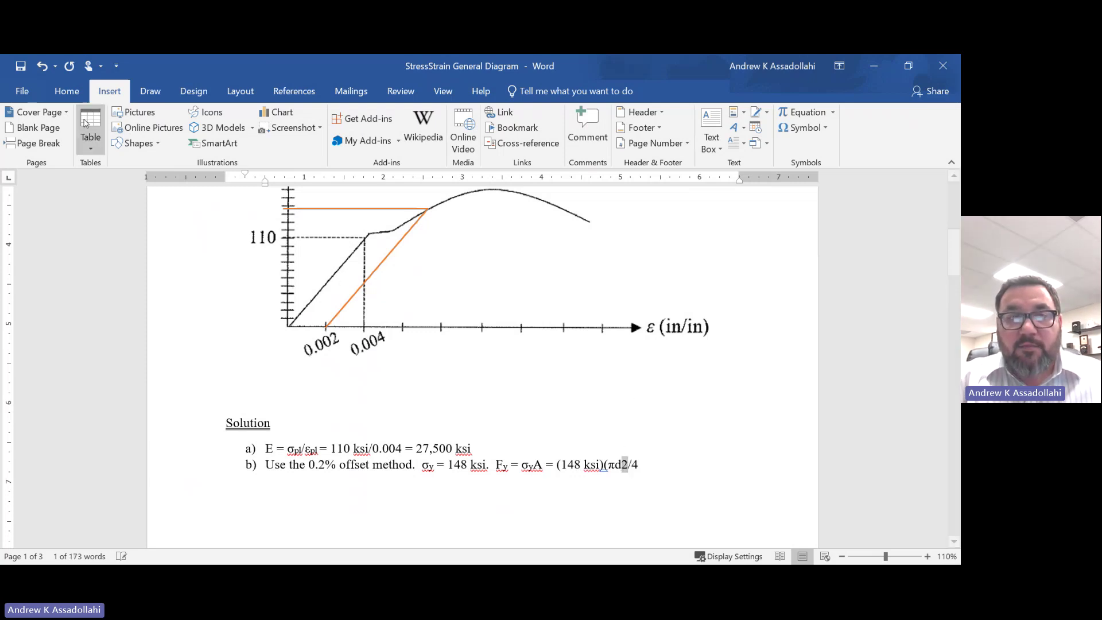
left_click(68, 92)
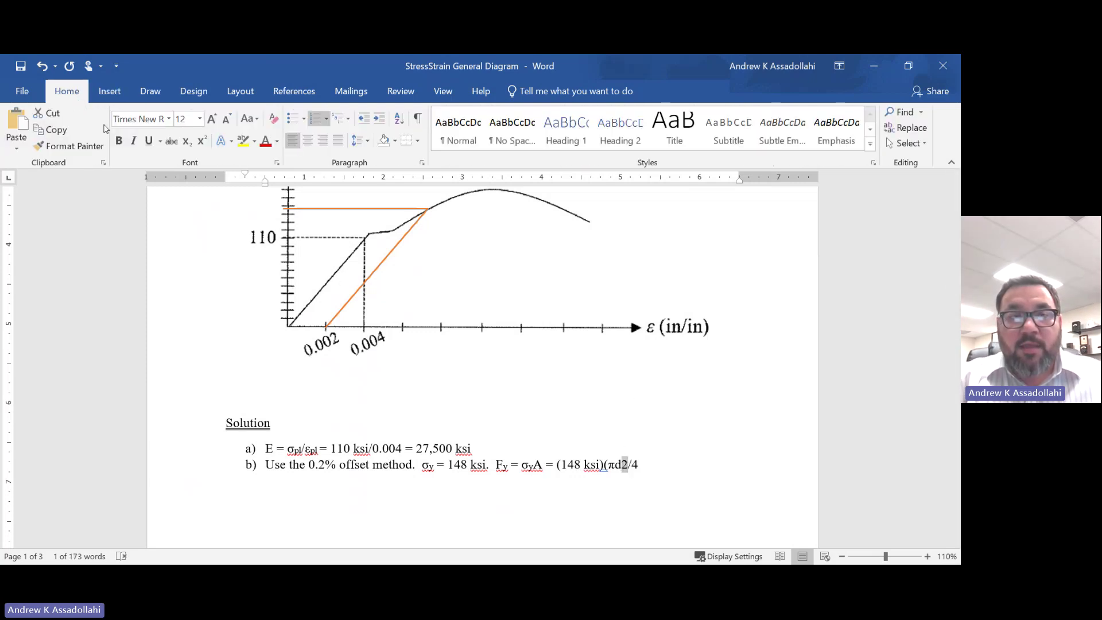
left_click(201, 141)
left_click(644, 465)
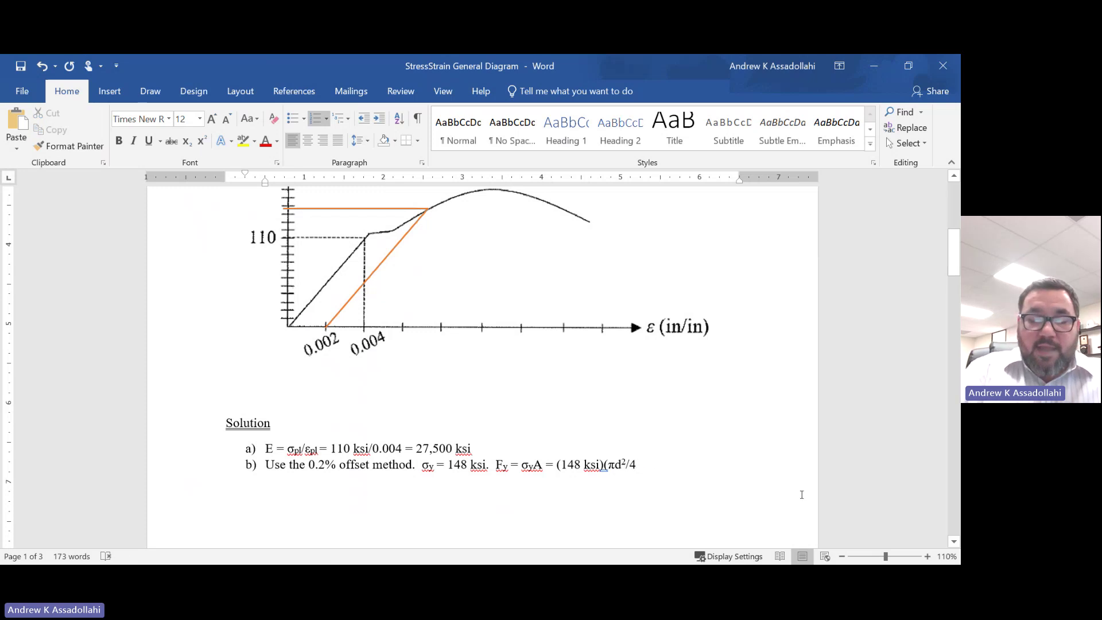
- Finish the line with ') = 7.26 kips', correcting the typo in kips
type(") =")
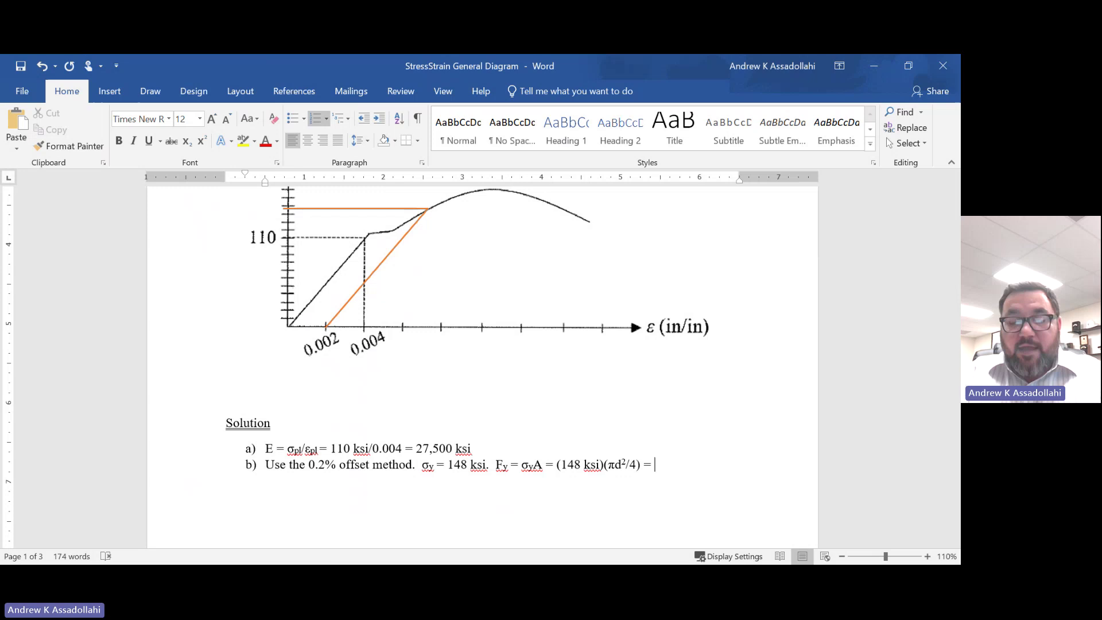
type("7.26")
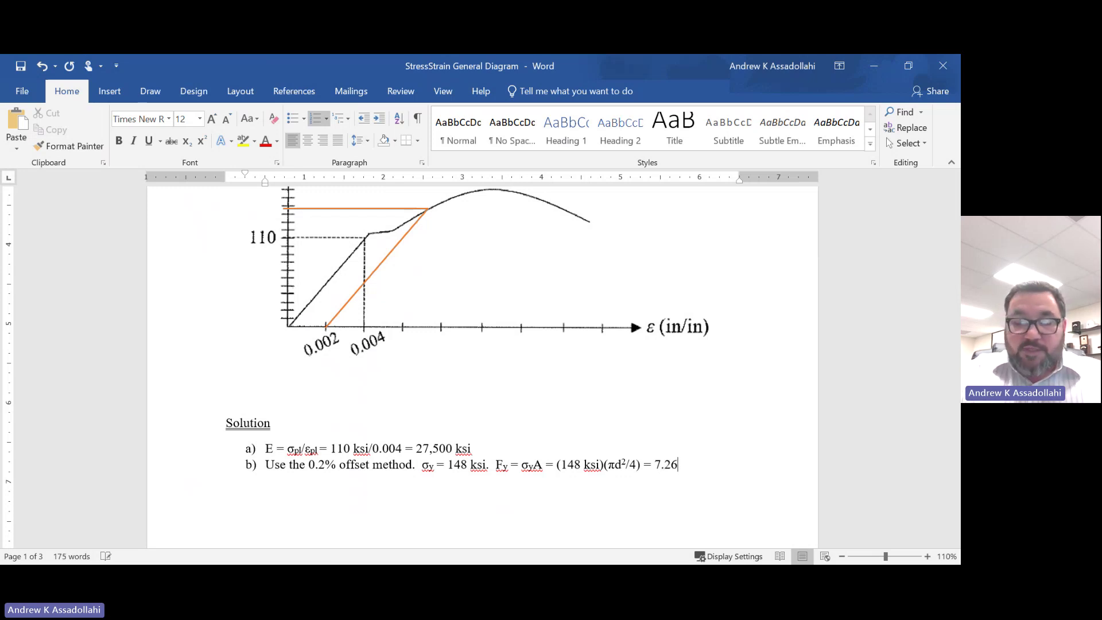
type(" kipd")
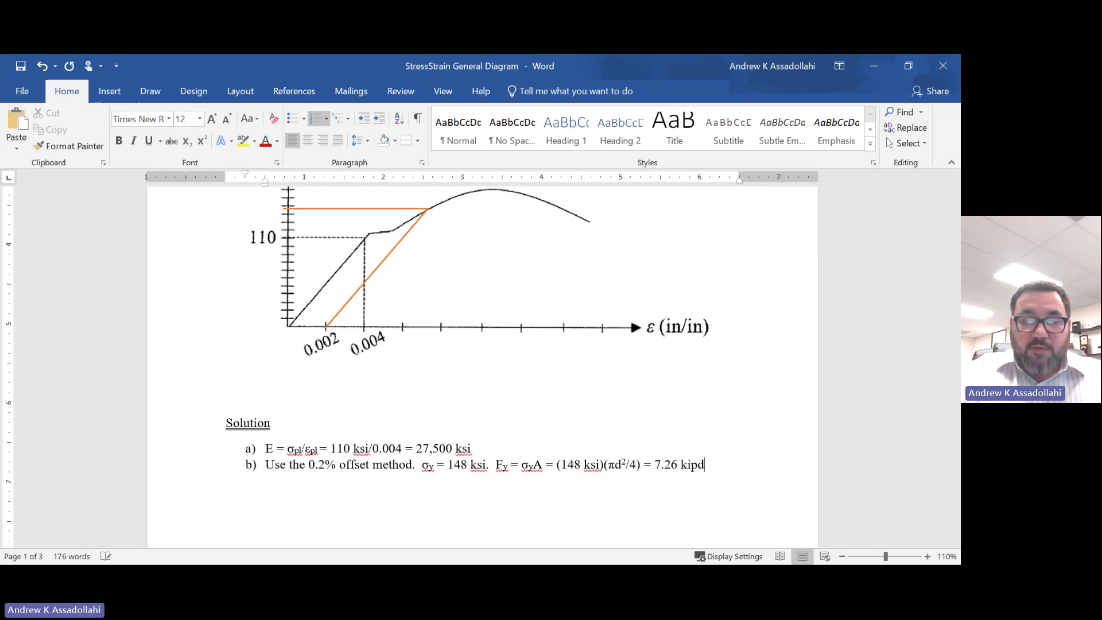
key("BackSpace")
type("s")
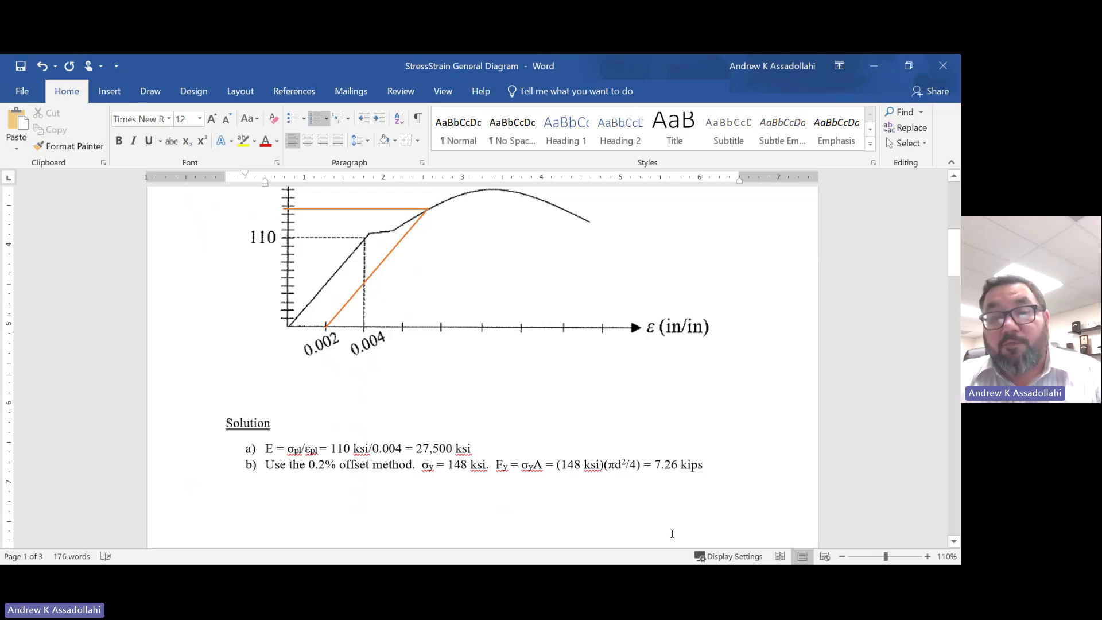
left_click_drag(704, 464, 654, 464)
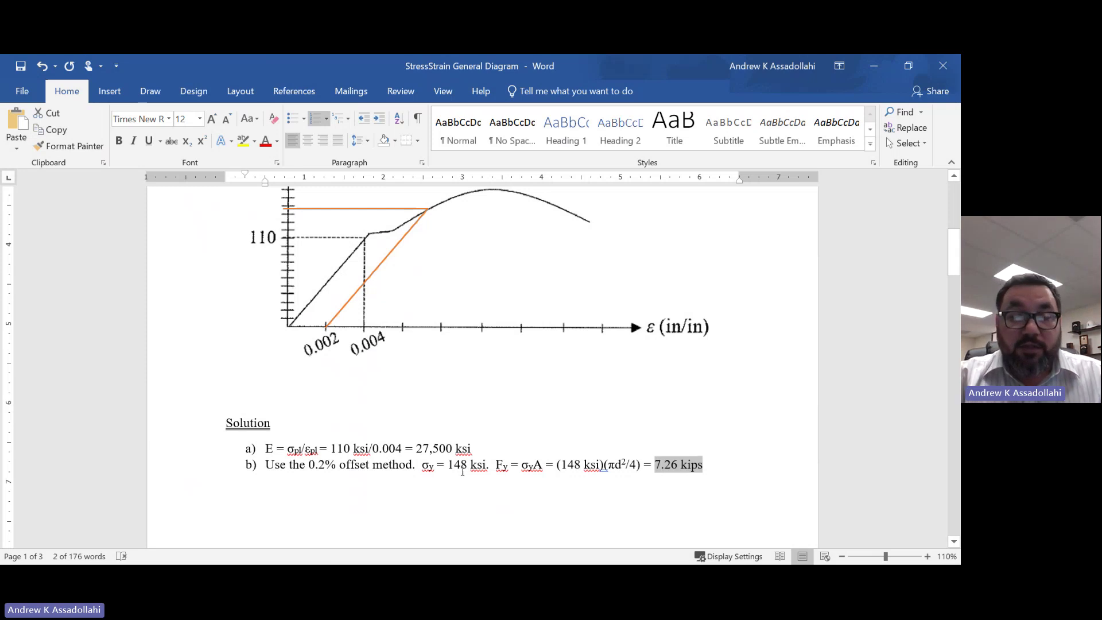
left_click(689, 484)
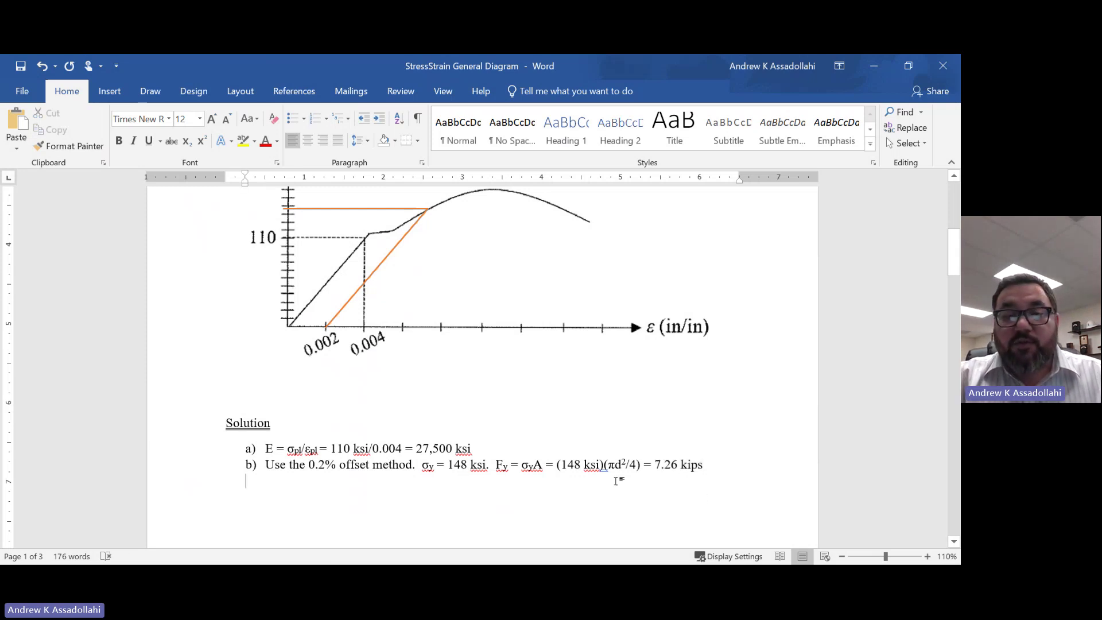
- Add an empty c) item after 7.26 kips and scroll up to review the questions
left_click(717, 470)
key("Return")
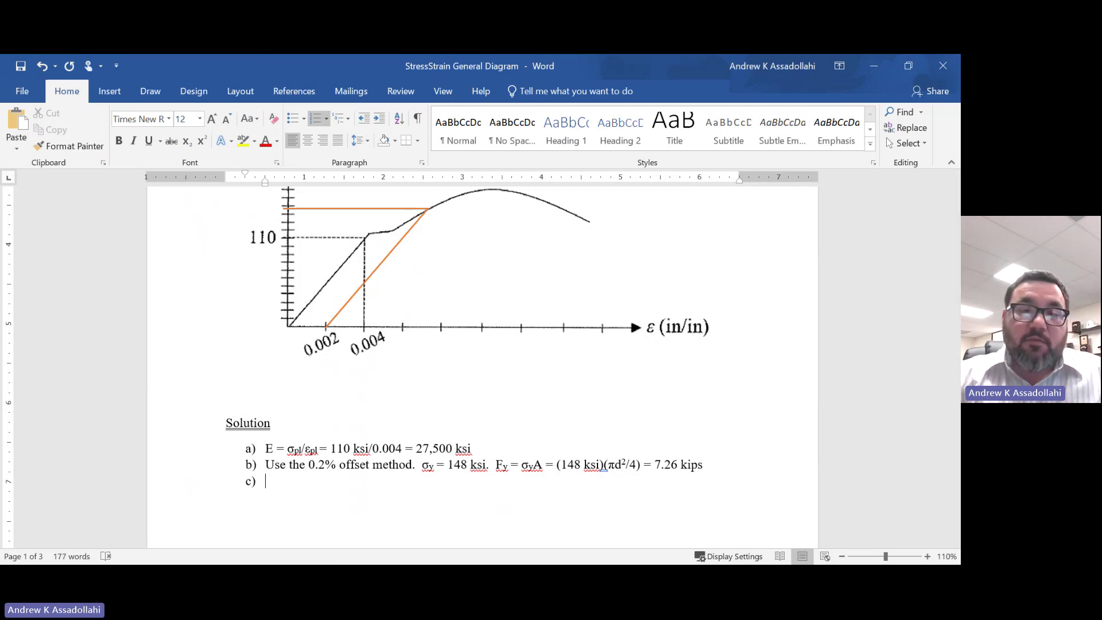
scroll(668, 378, "up", 6)
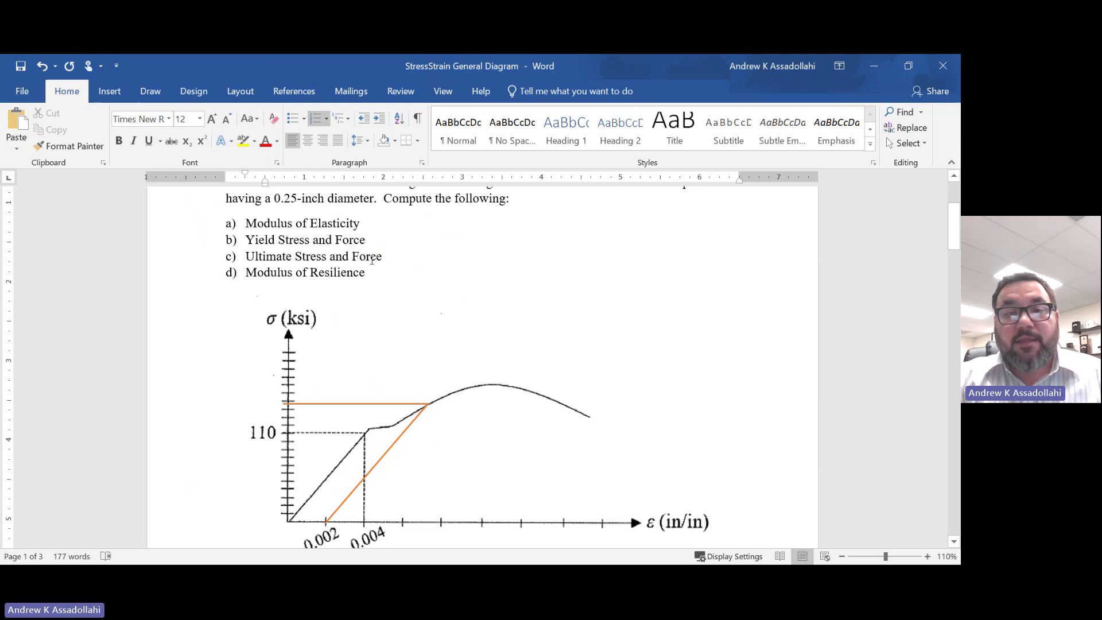
scroll(389, 258, "down", 2)
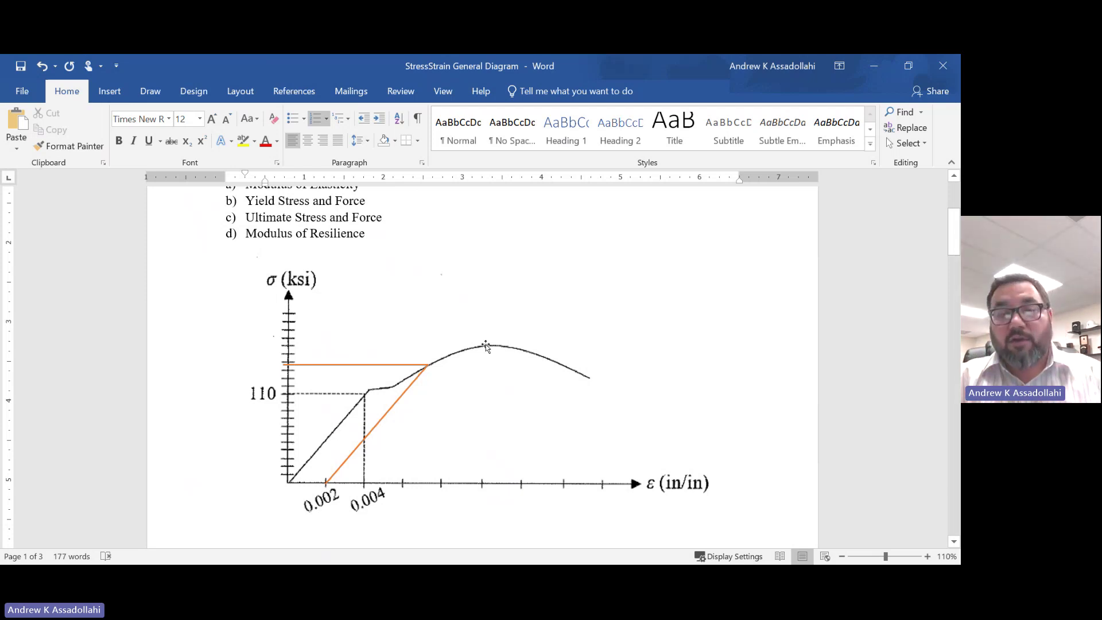
- Draw a straight line from the curve's peak to the σ axis and give it a green preset style
left_click(106, 93)
left_click(147, 147)
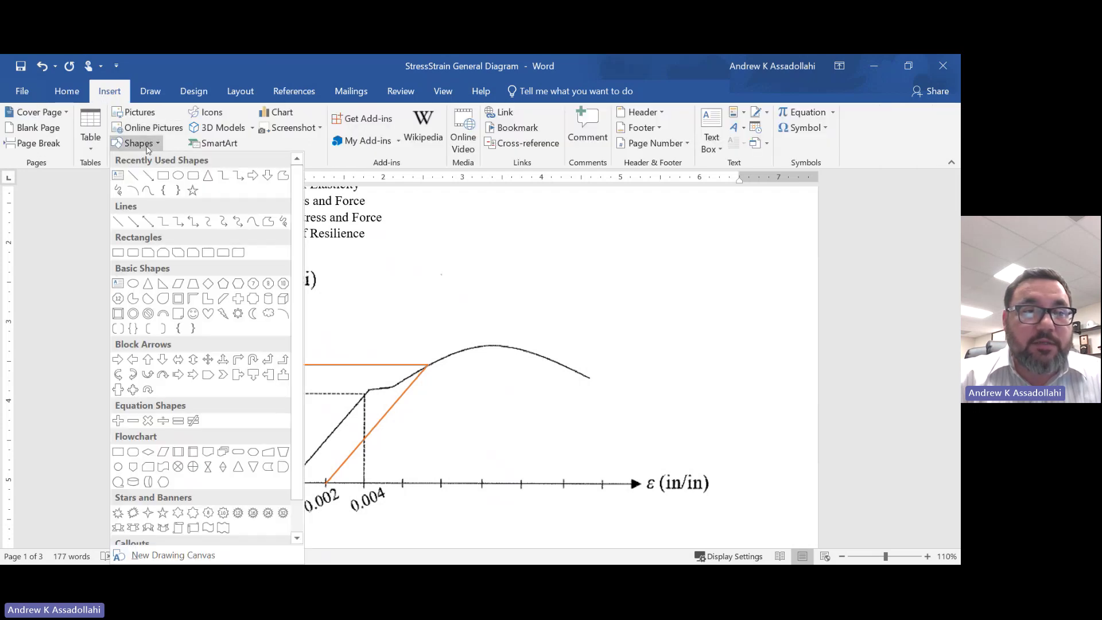
left_click(133, 179)
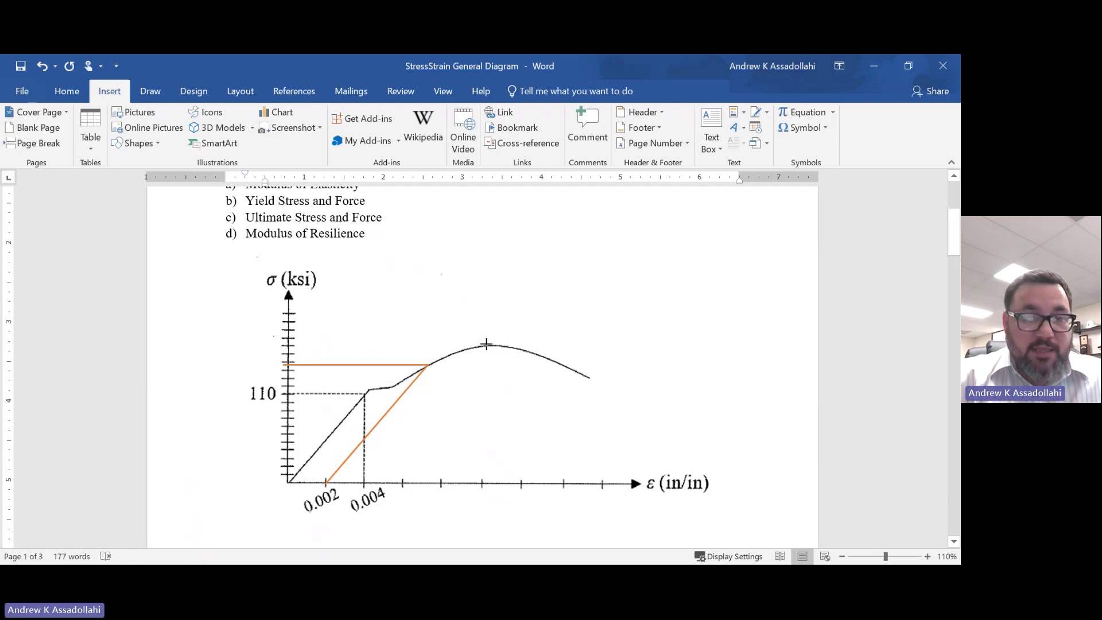
mouse_move(486, 343)
left_mouse_down()
mouse_move(414, 330)
mouse_move(283, 333)
left_mouse_up()
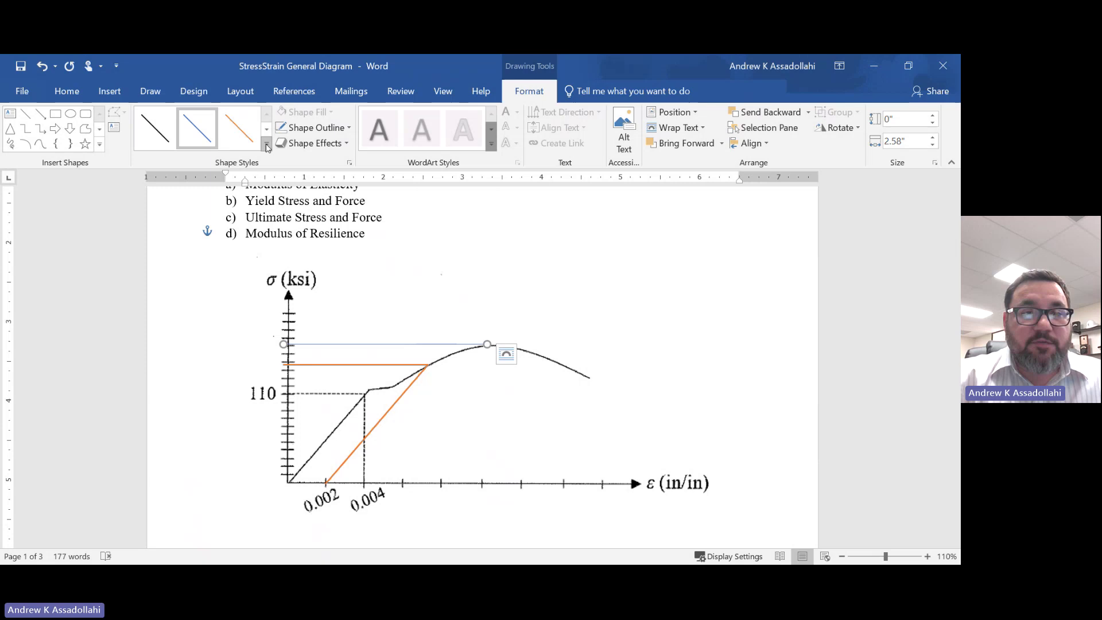
left_click(267, 147)
left_click(409, 244)
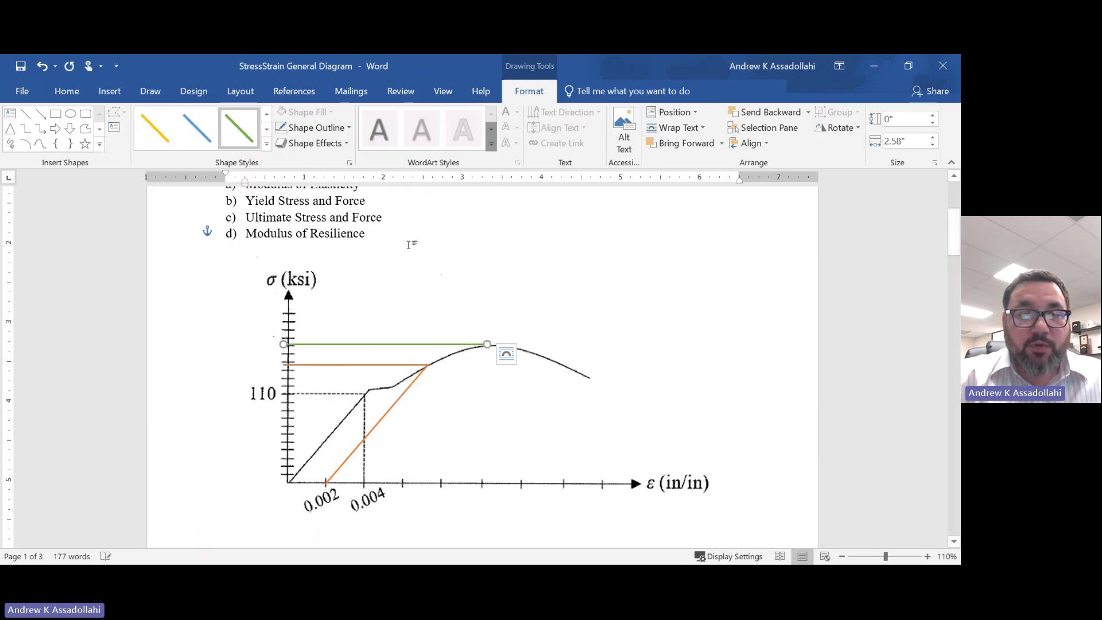
left_click(555, 377)
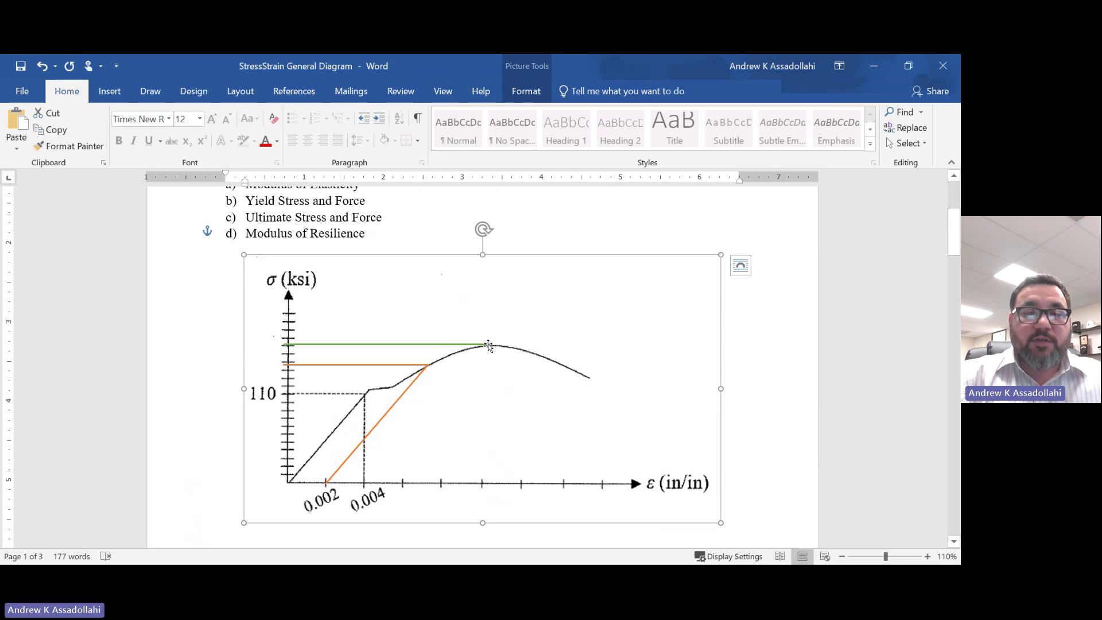
- On line c), enter σu = 170 ksi, inserting σ as a symbol
scroll(475, 360, "down", 3)
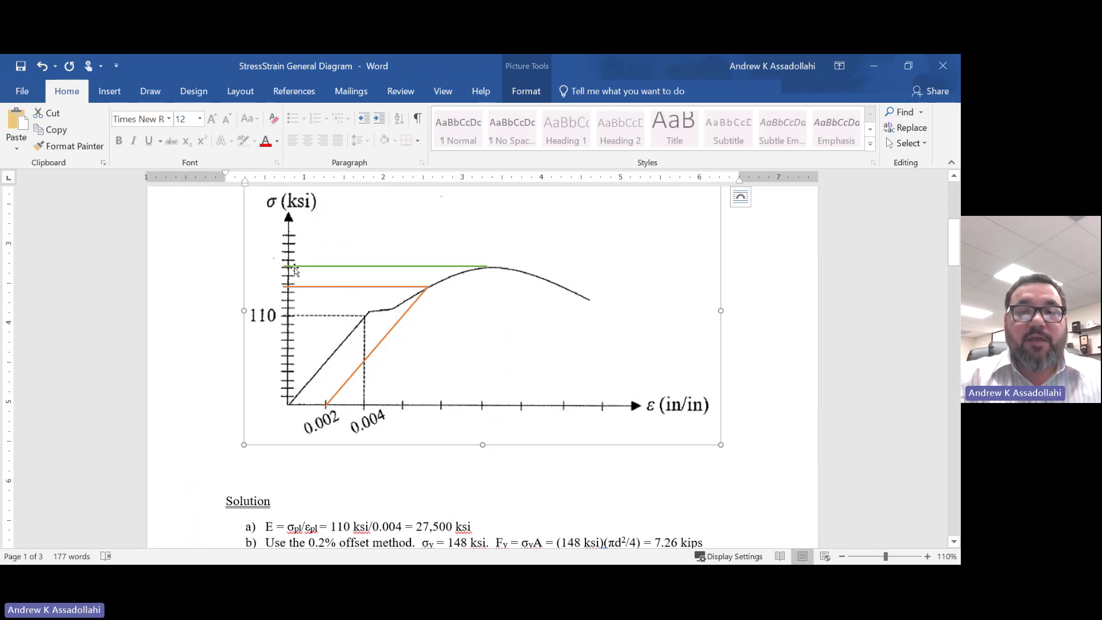
scroll(294, 270, "down", 3)
left_click(318, 406)
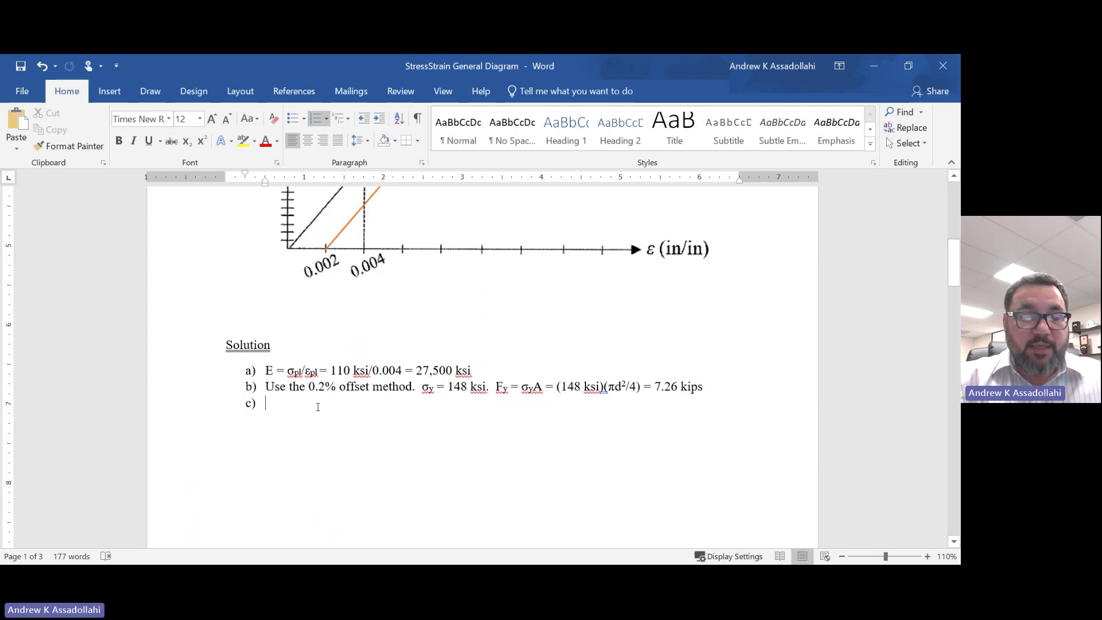
left_click(109, 91)
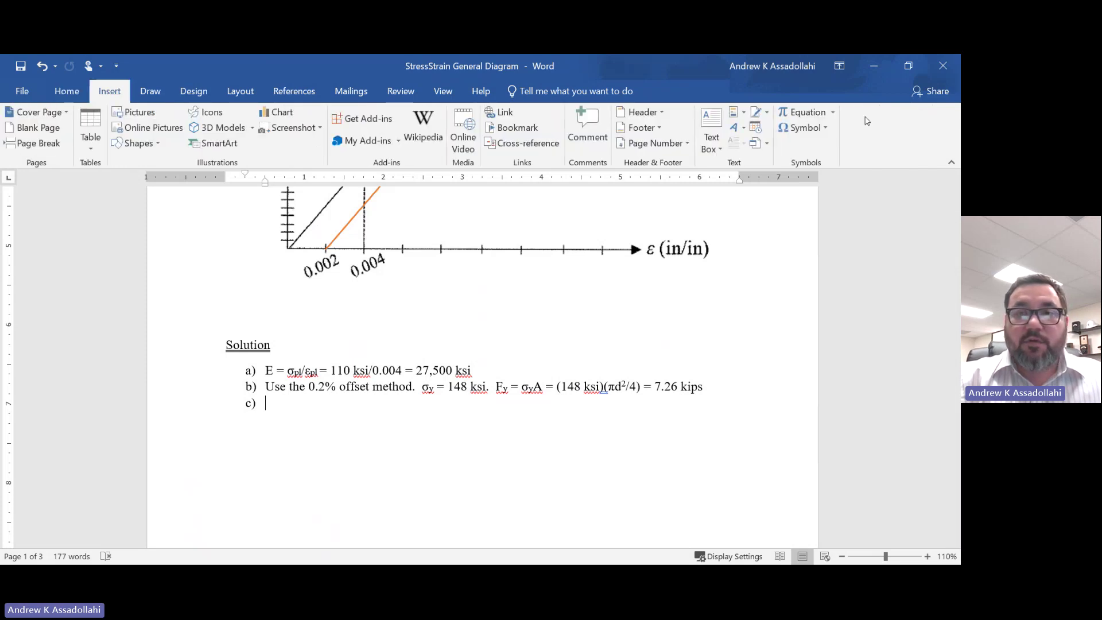
left_click(802, 128)
left_click(813, 152)
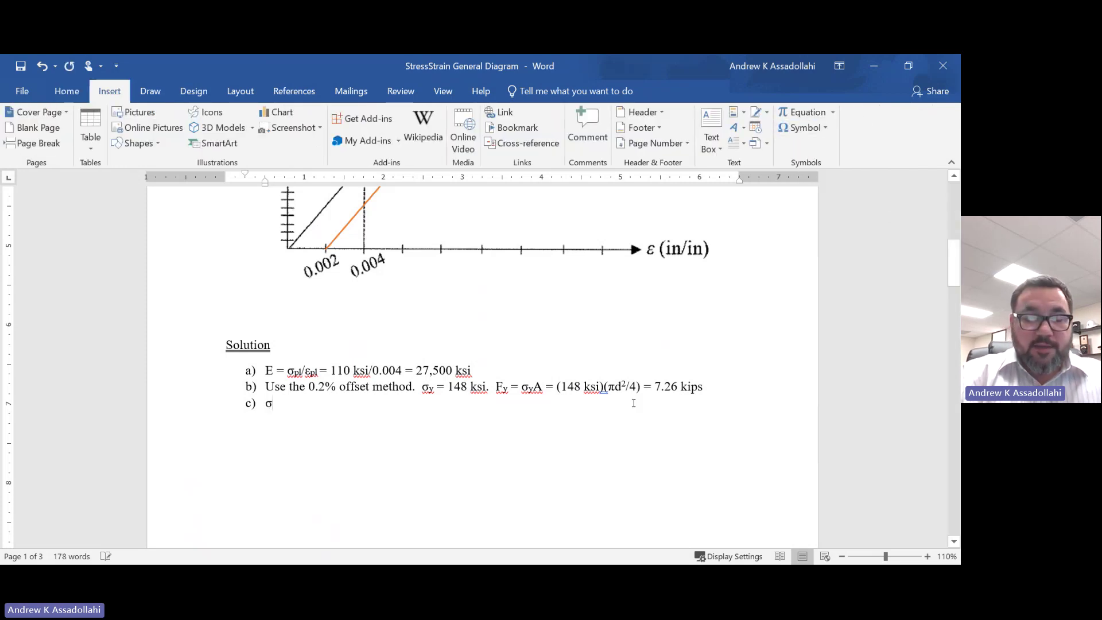
type("u =")
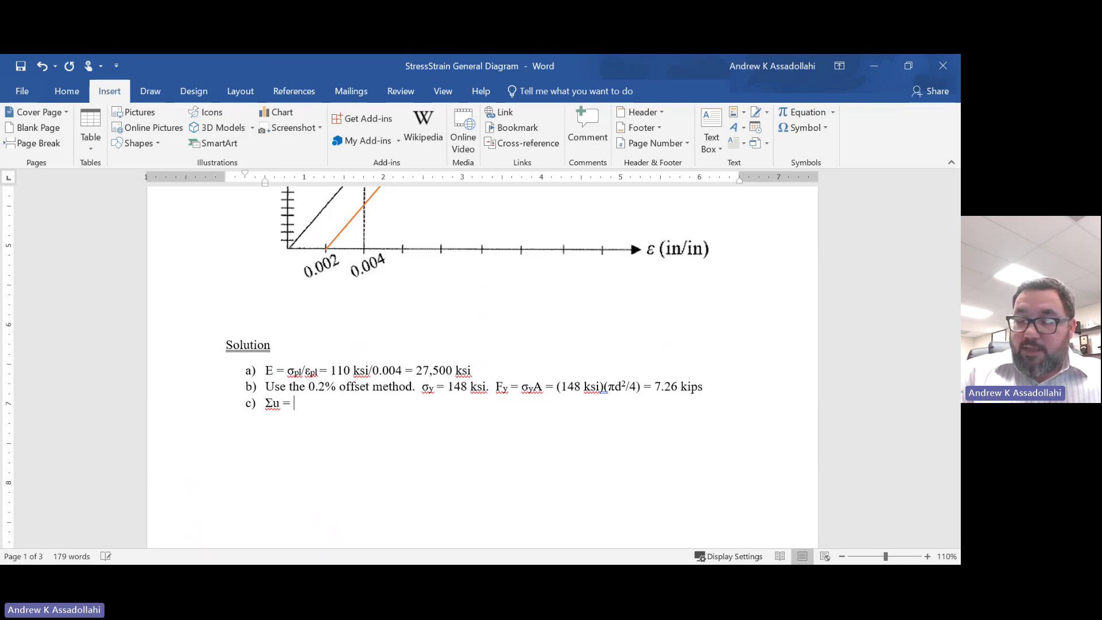
key("ctrl+z")
key("ctrl+z")
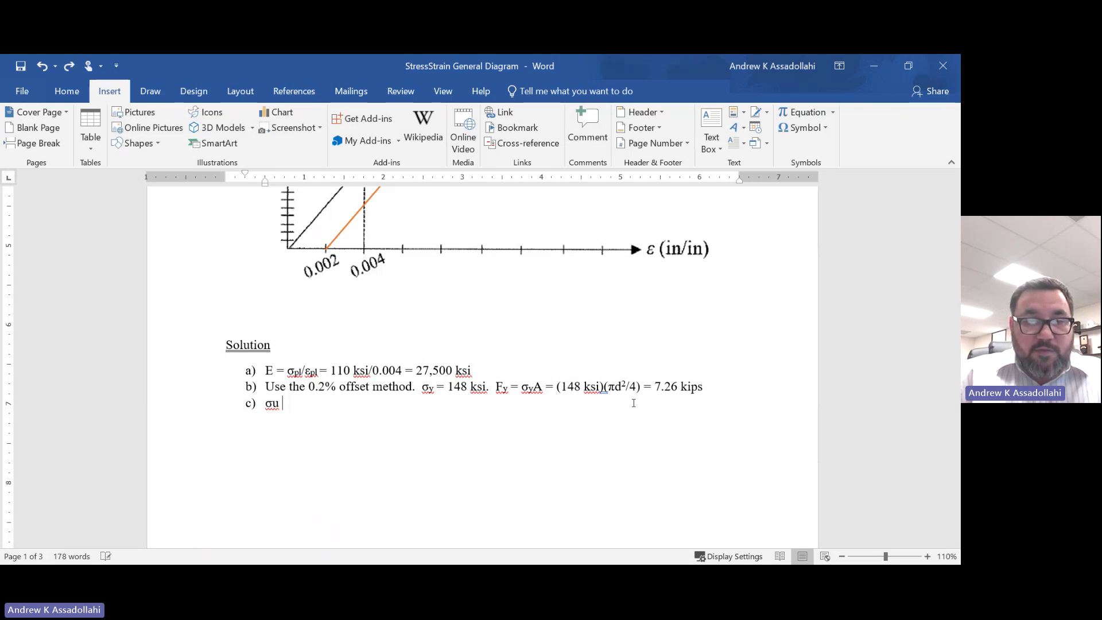
type("= ")
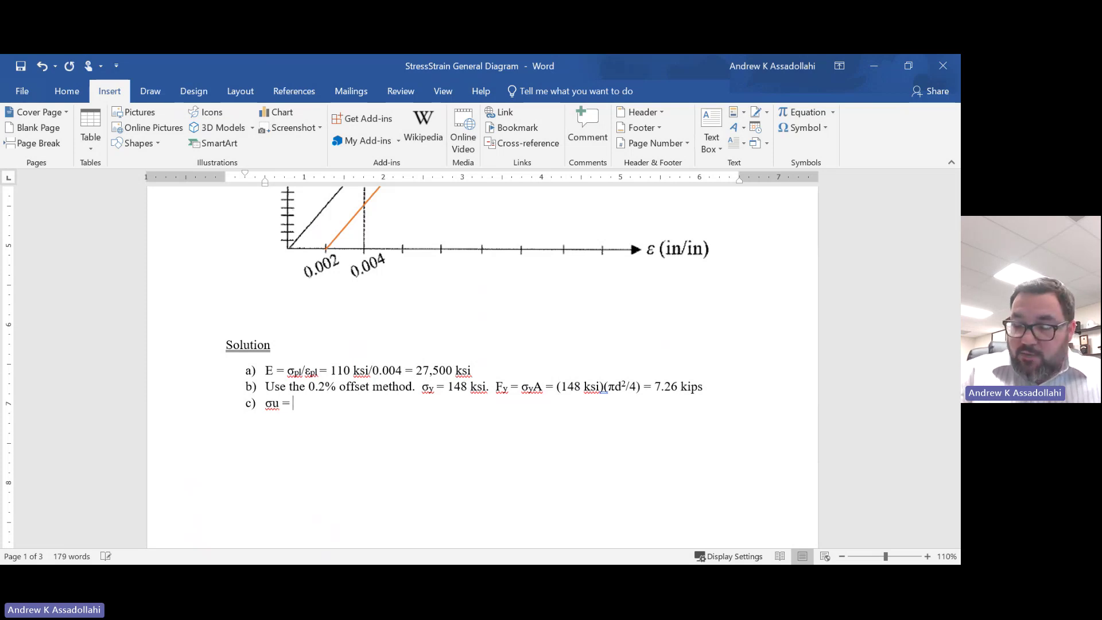
type("170 ksi")
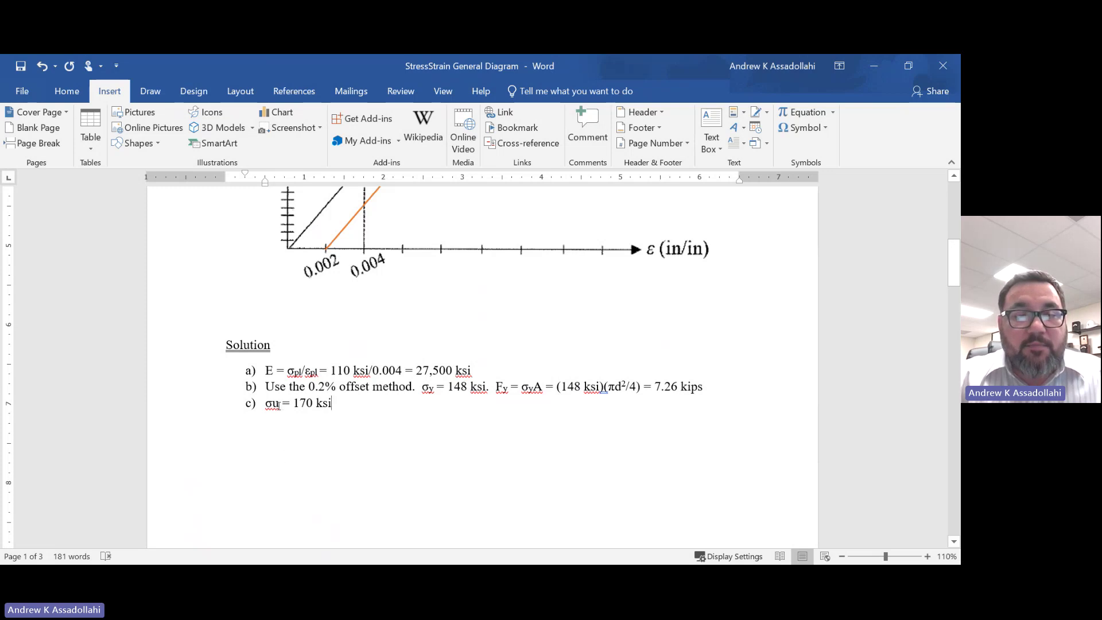
- Format the u after σ as a subscript
left_click_drag(272, 404, 280, 404)
left_click(67, 91)
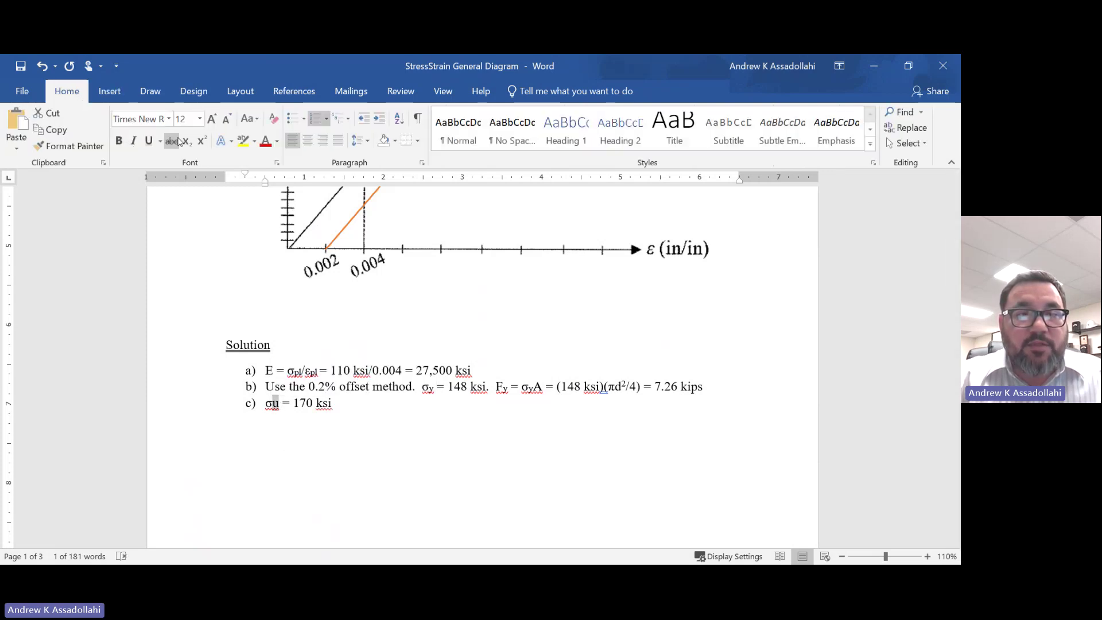
left_click(186, 141)
left_click(377, 410)
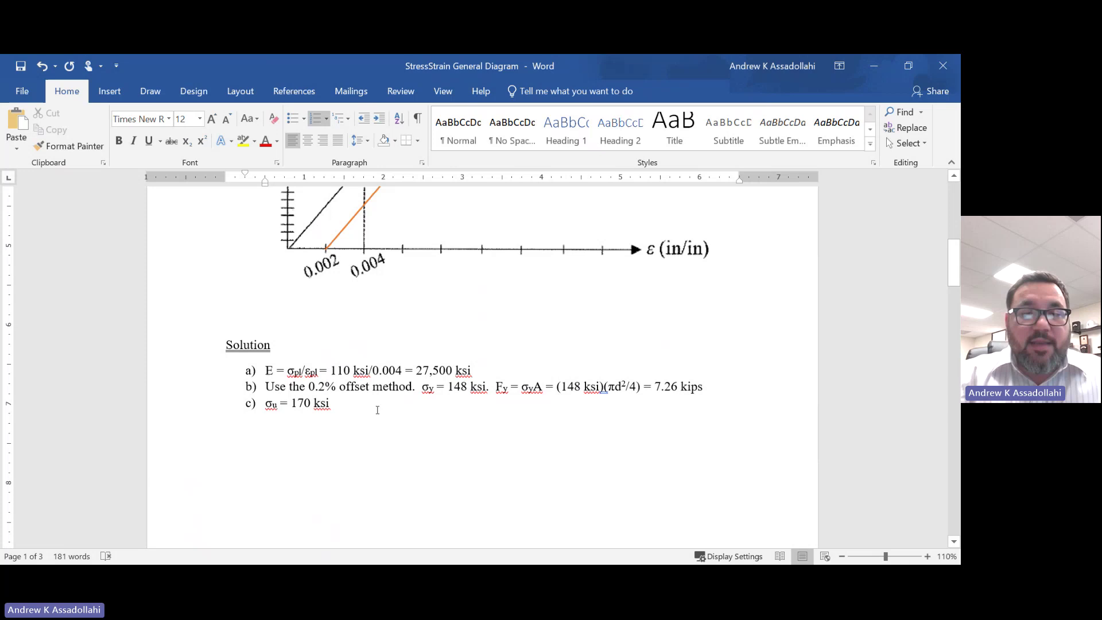
- Continue line c) with Fu = σuA, making both u letters subscripts
type(".  ")
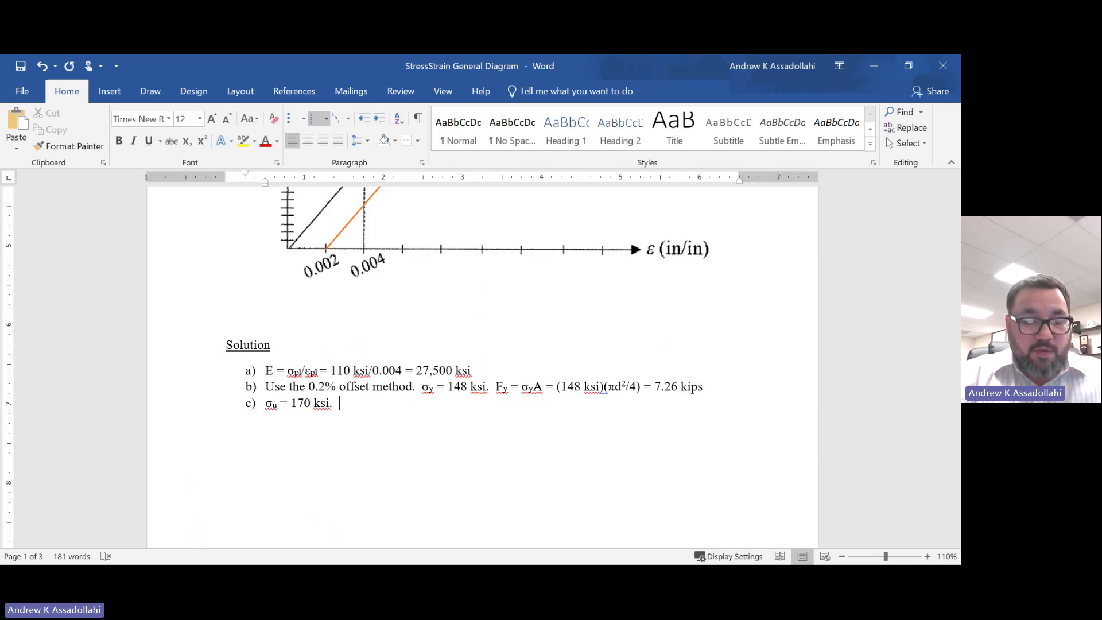
type("Fu =")
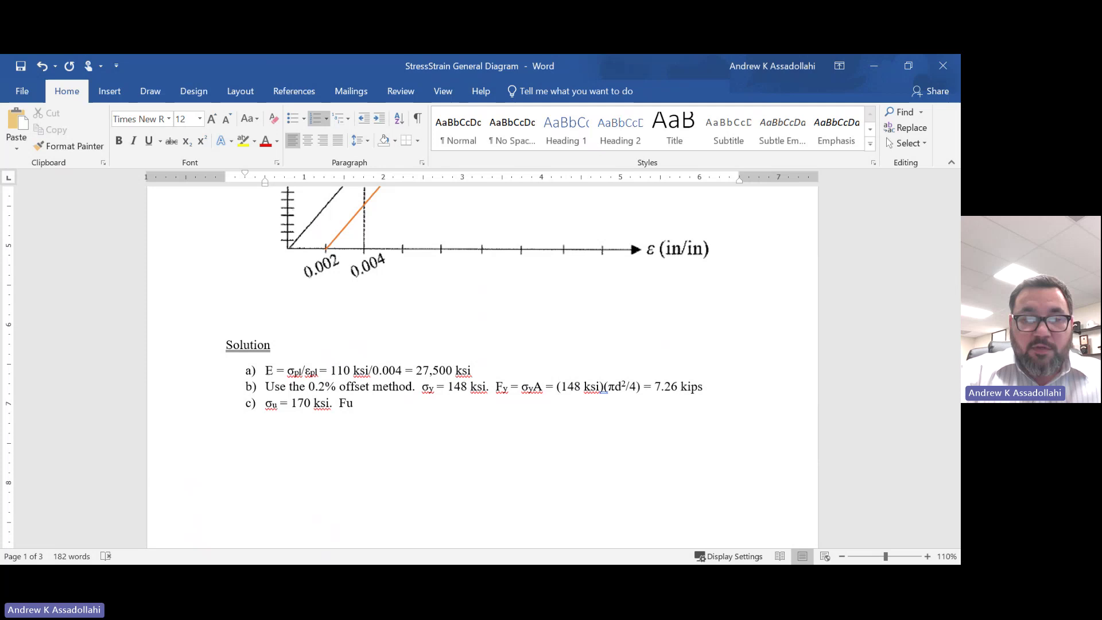
left_click(109, 91)
left_click(803, 127)
left_click(788, 148)
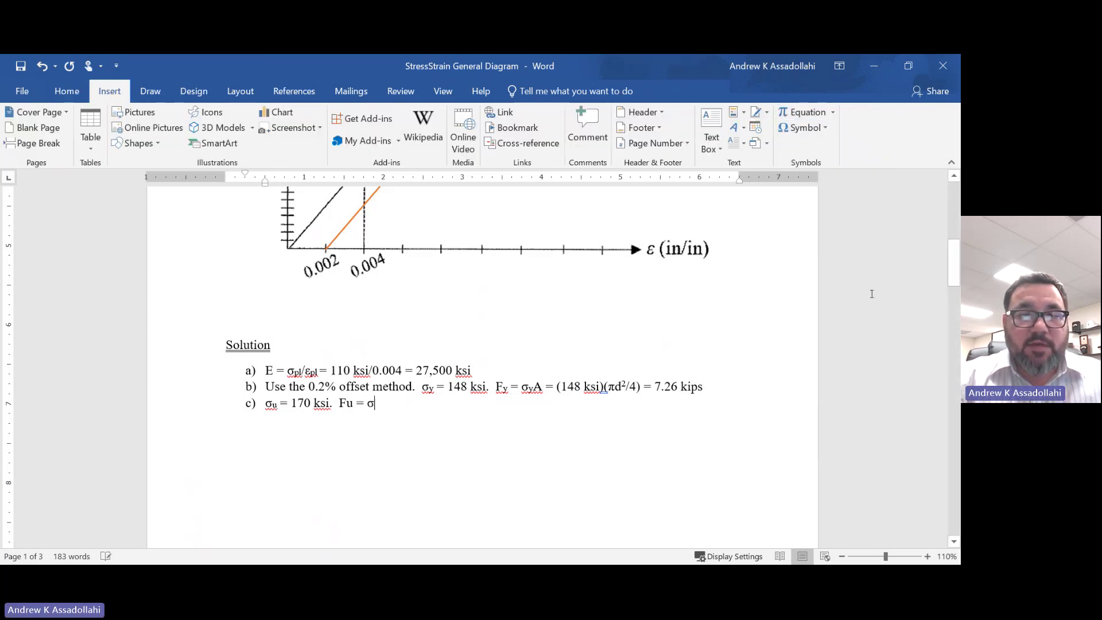
type("uA")
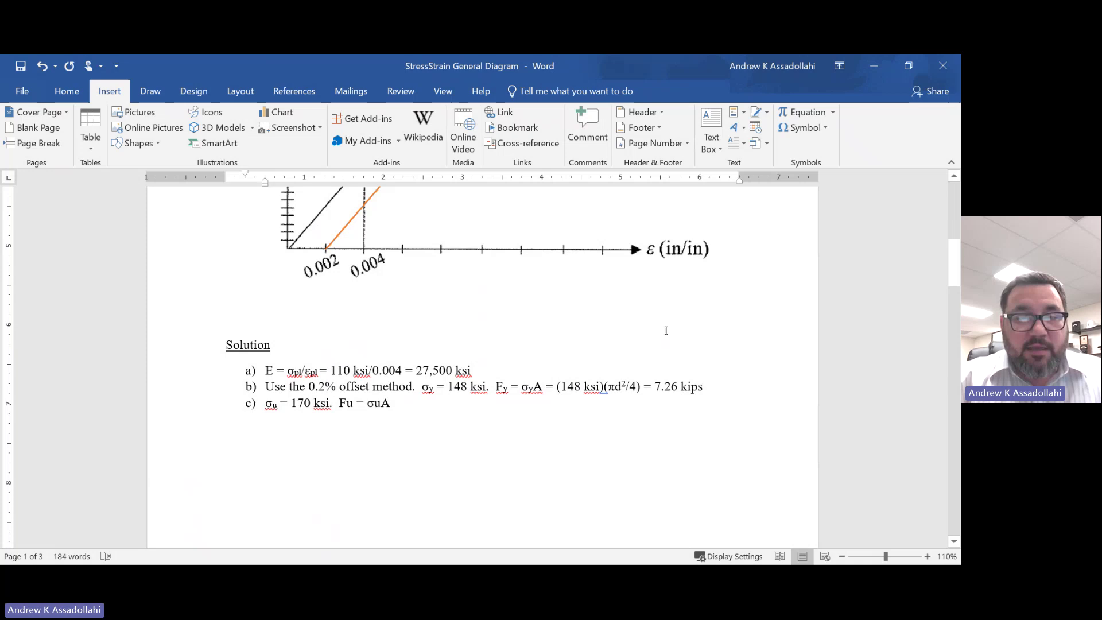
left_click_drag(353, 404, 382, 404)
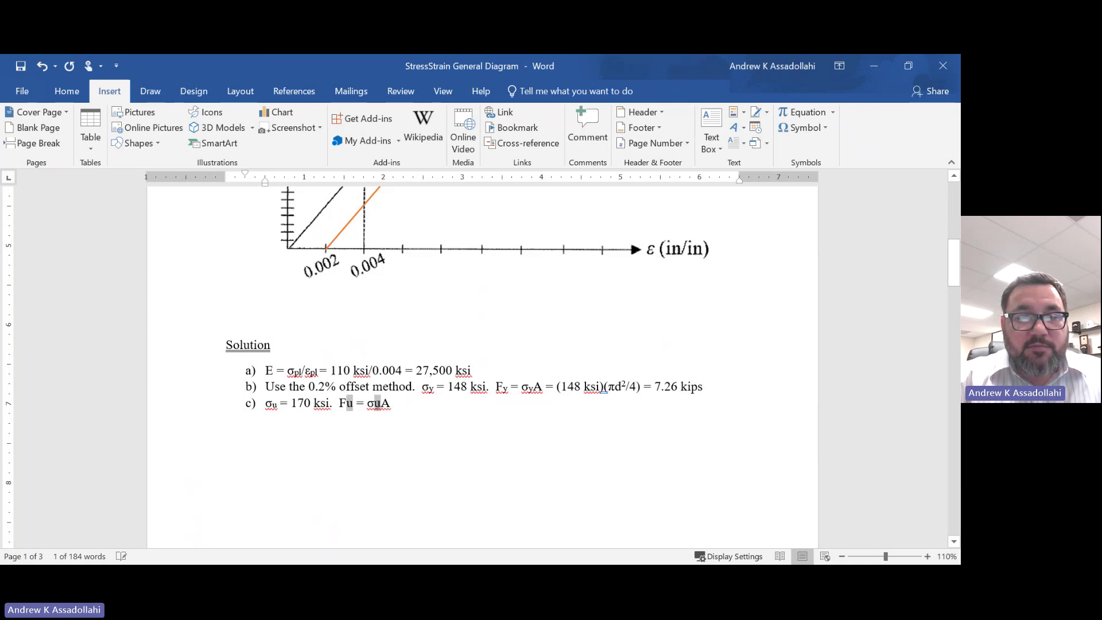
left_click(67, 90)
left_click(186, 141)
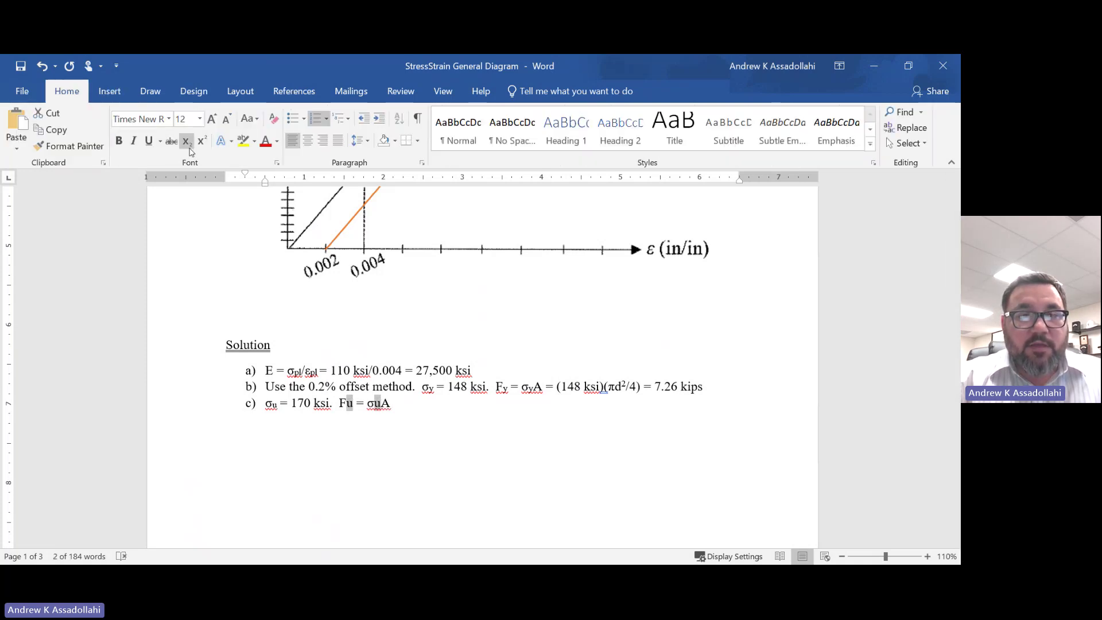
left_click(403, 405)
- Finish line c) with = (170 ksi)(πd²/4) = 8.34 kips, reusing the area term from part b)
type("= ")
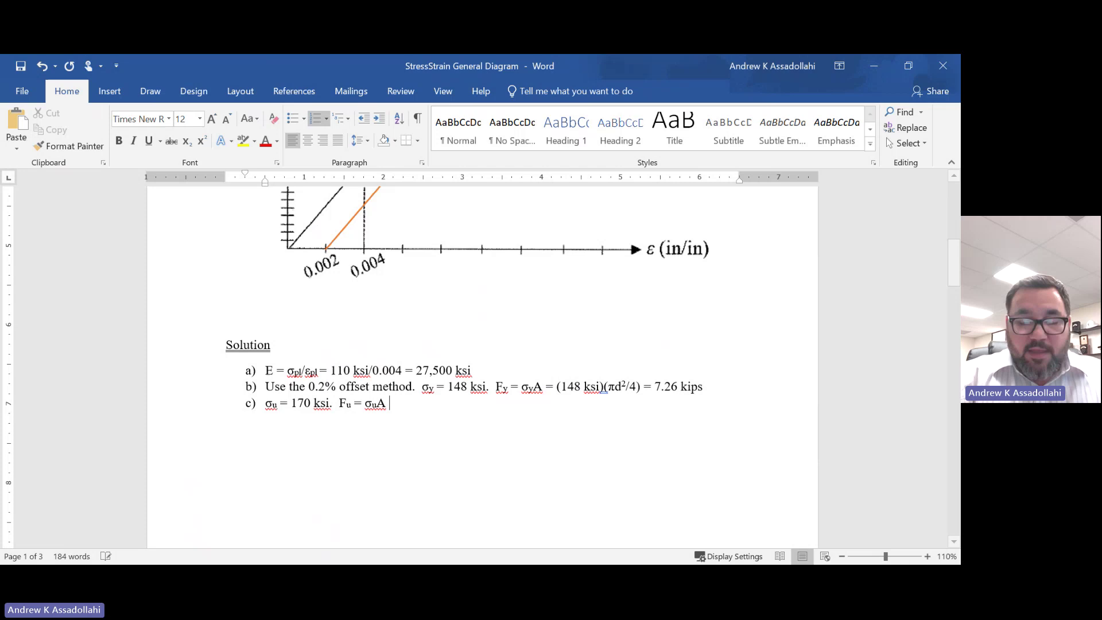
type("(")
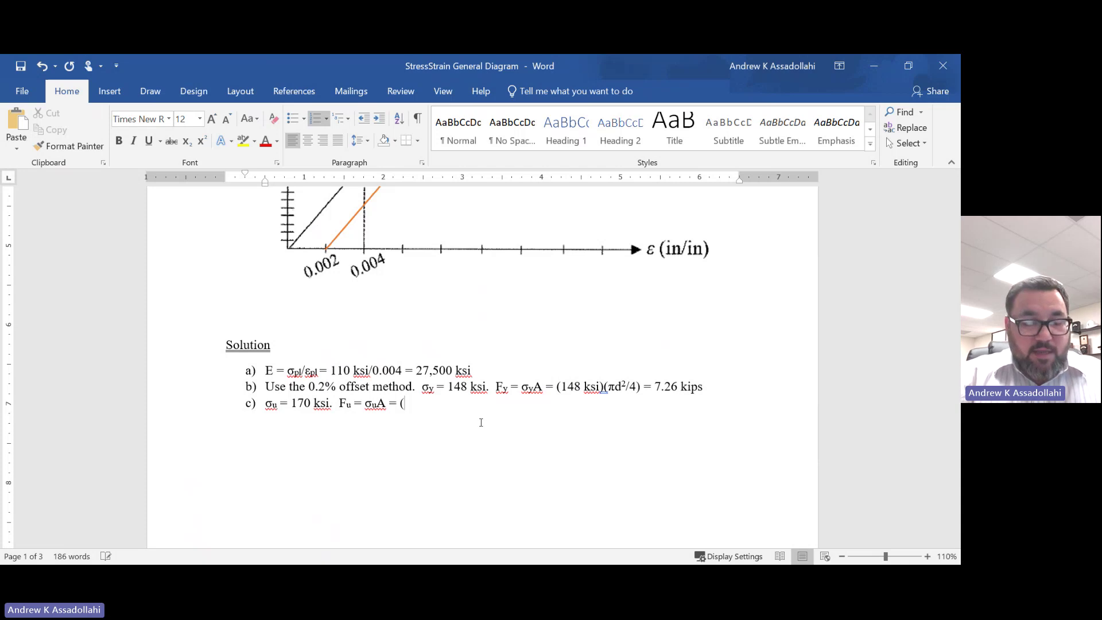
type("170 ksi")
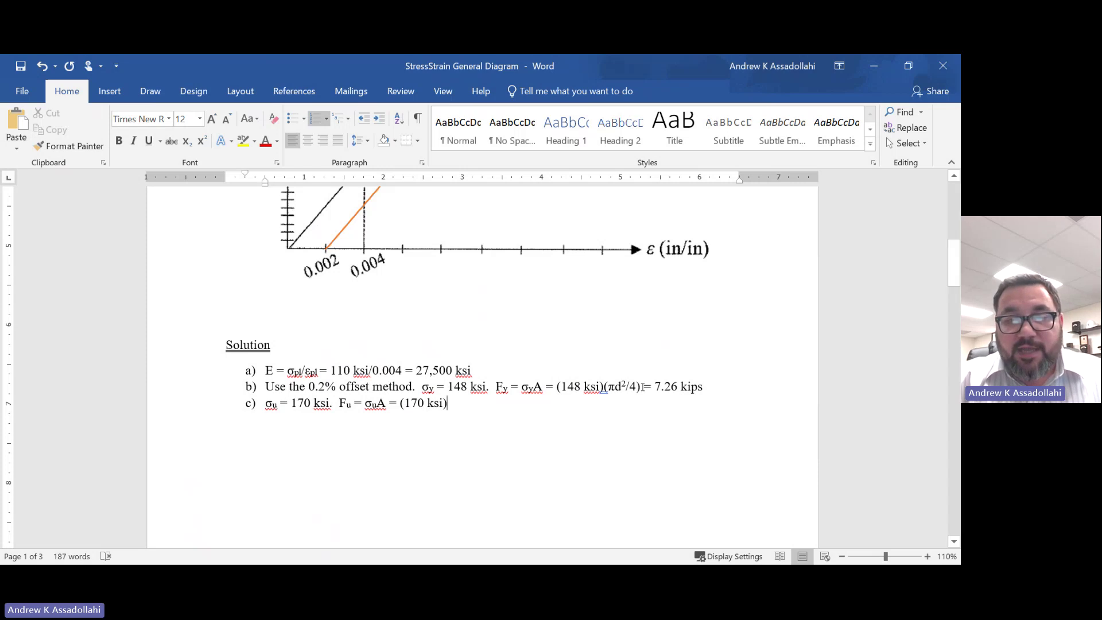
left_click_drag(643, 387, 605, 388)
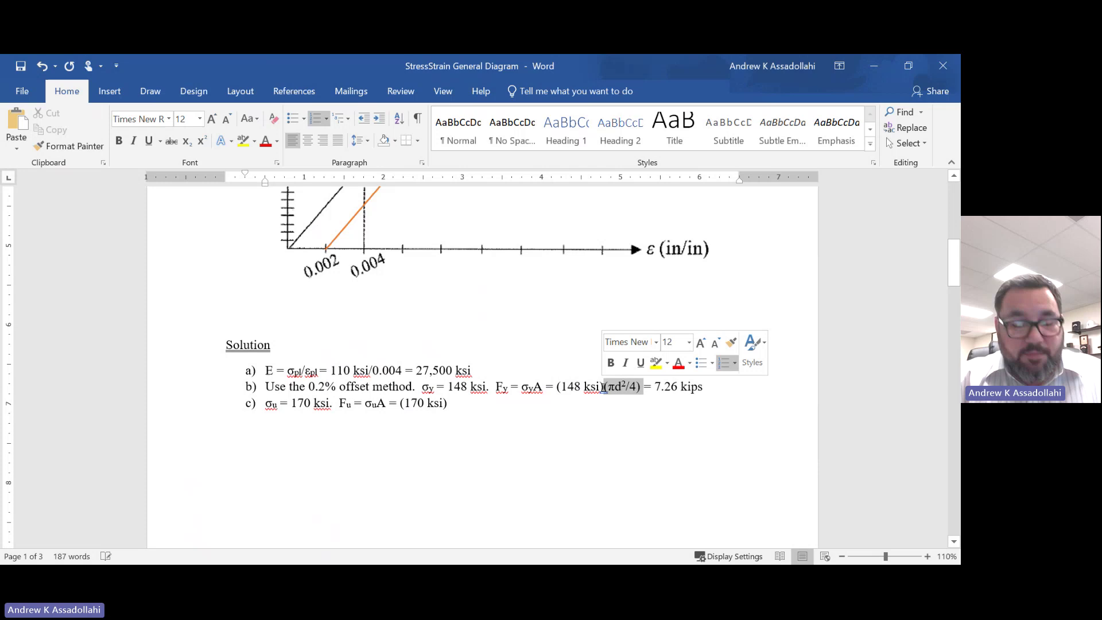
key("ctrl+c")
left_click(461, 410)
key("ctrl+v")
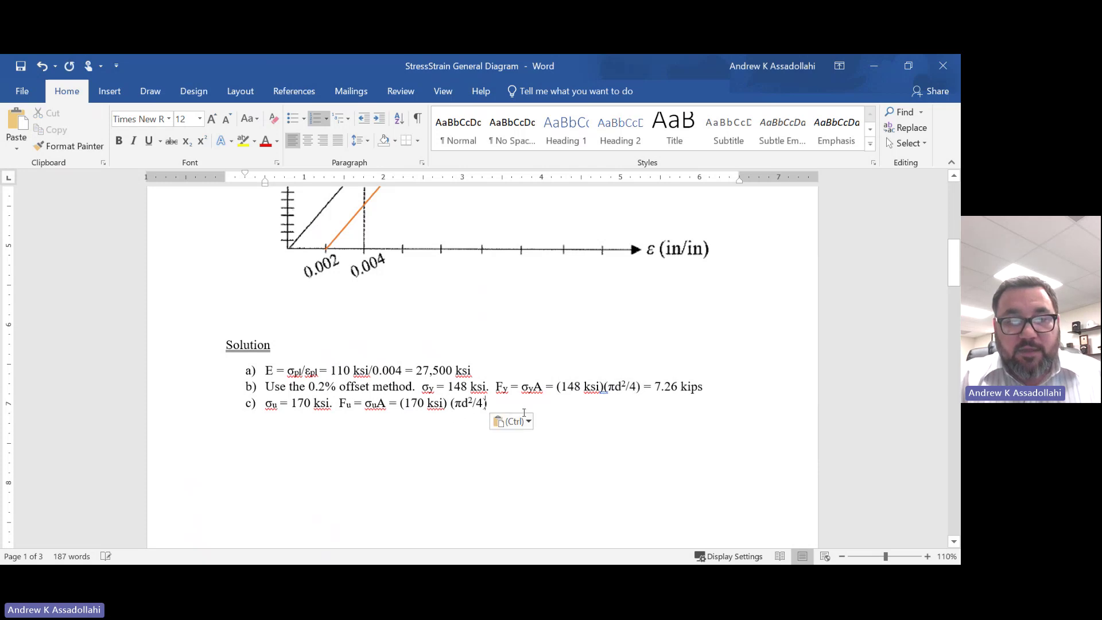
type("=")
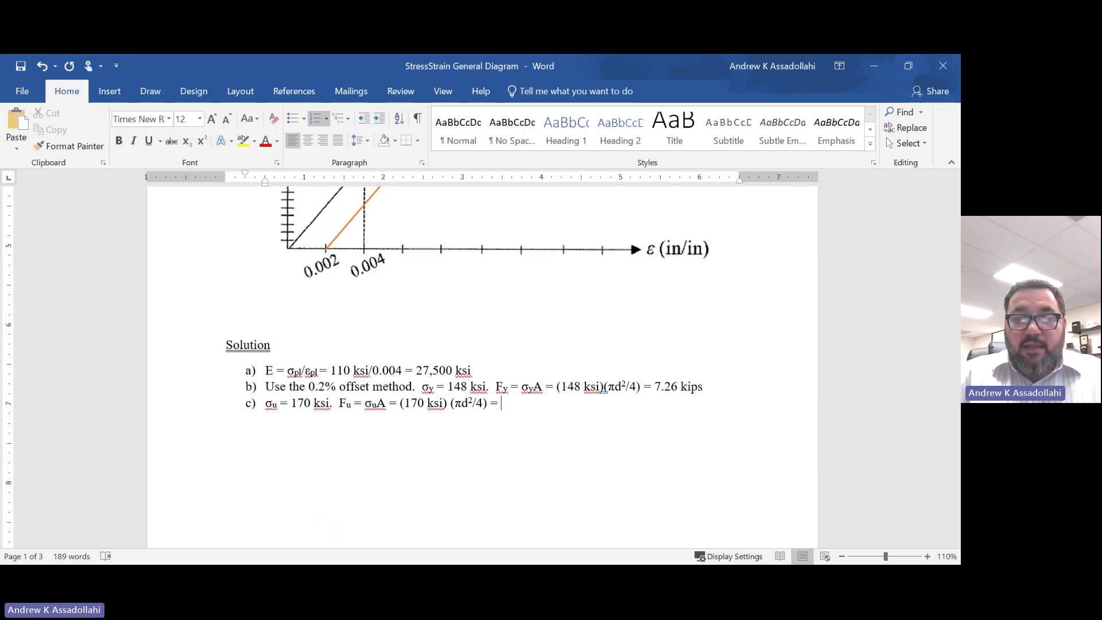
type("8.43")
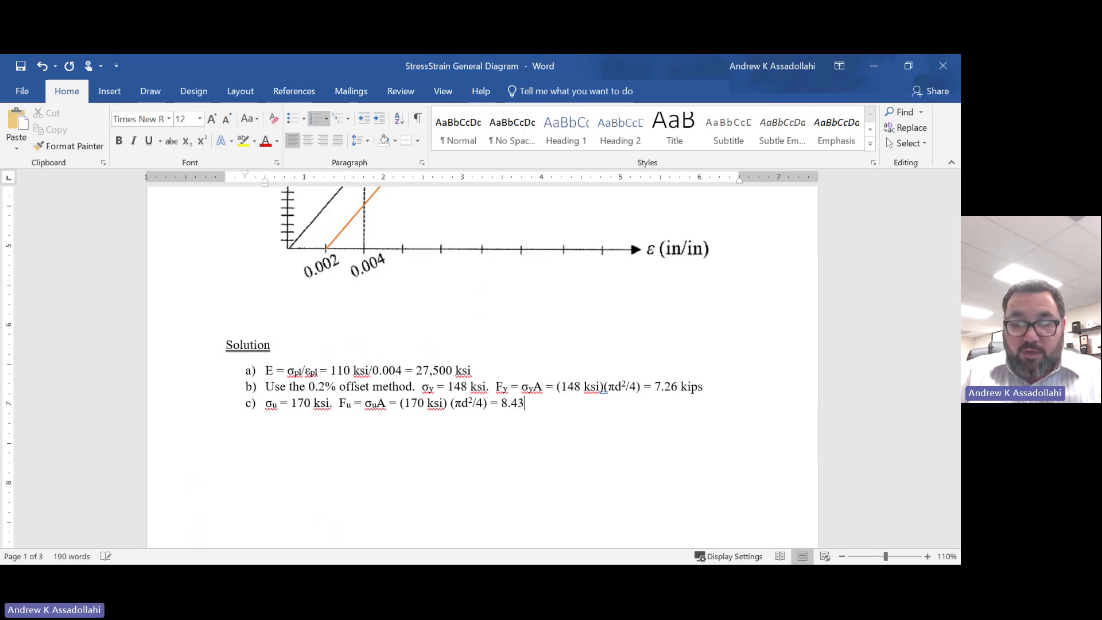
key("BackSpace")
key("BackSpace")
type("34 ")
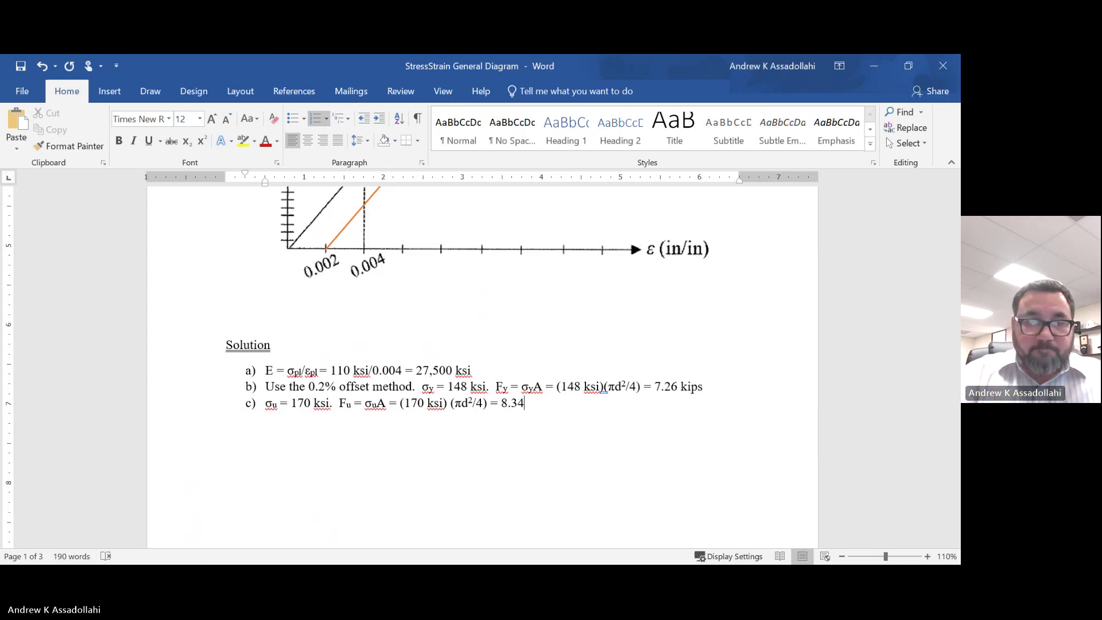
type("kips")
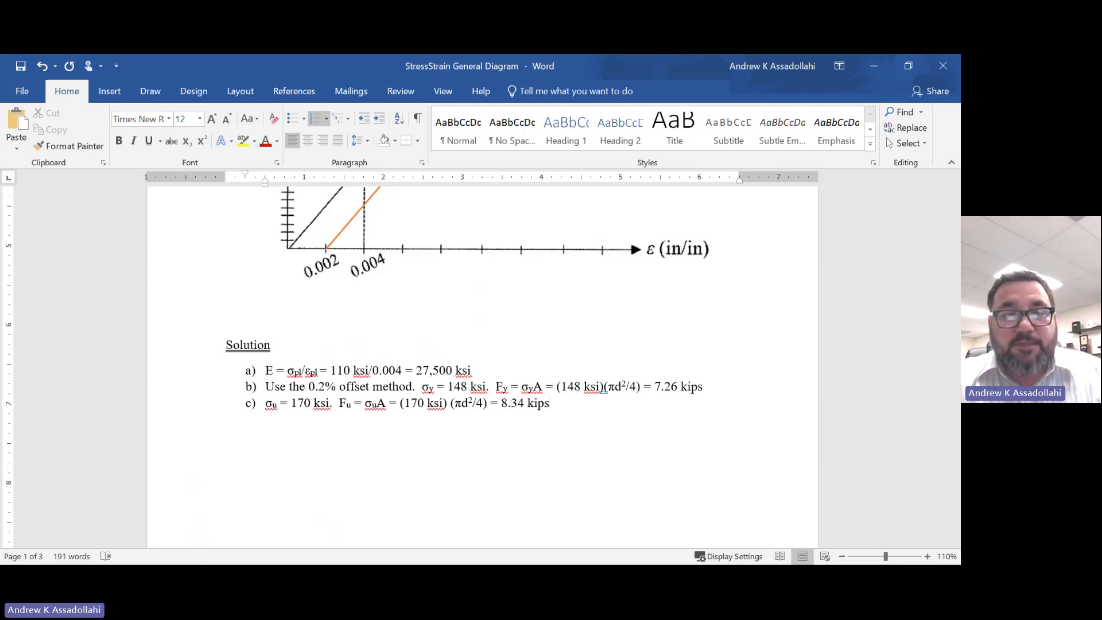
scroll(466, 401, "up", 10)
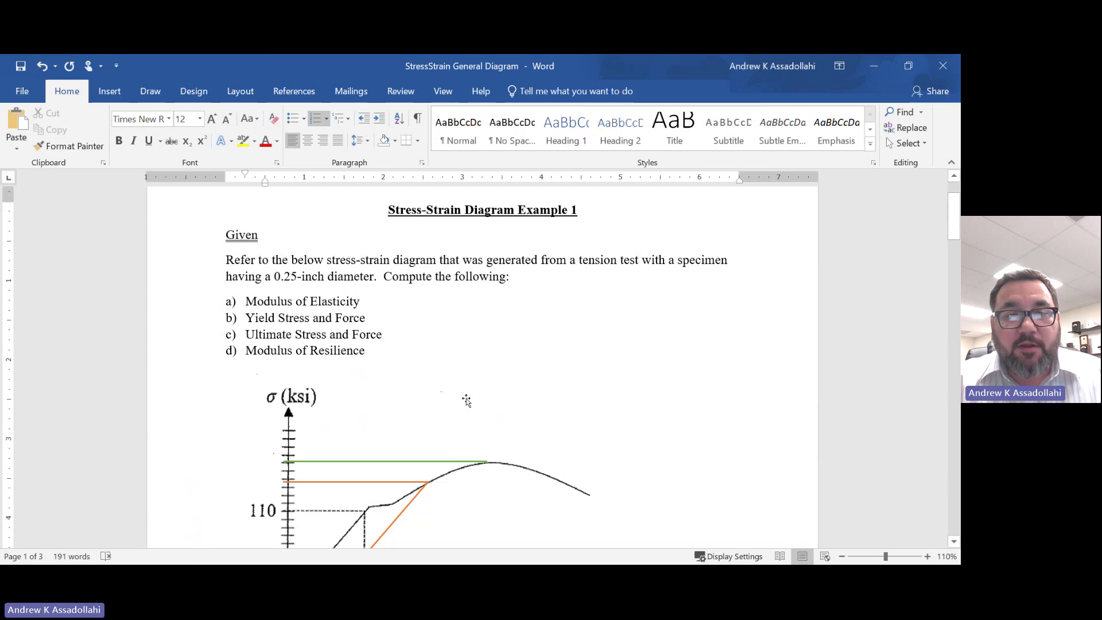
- Scroll back up to the problem list and the stress-strain diagram with its orange offset line
scroll(435, 388, "down", 8)
left_click_drag(330, 408, 291, 407)
key("Down")
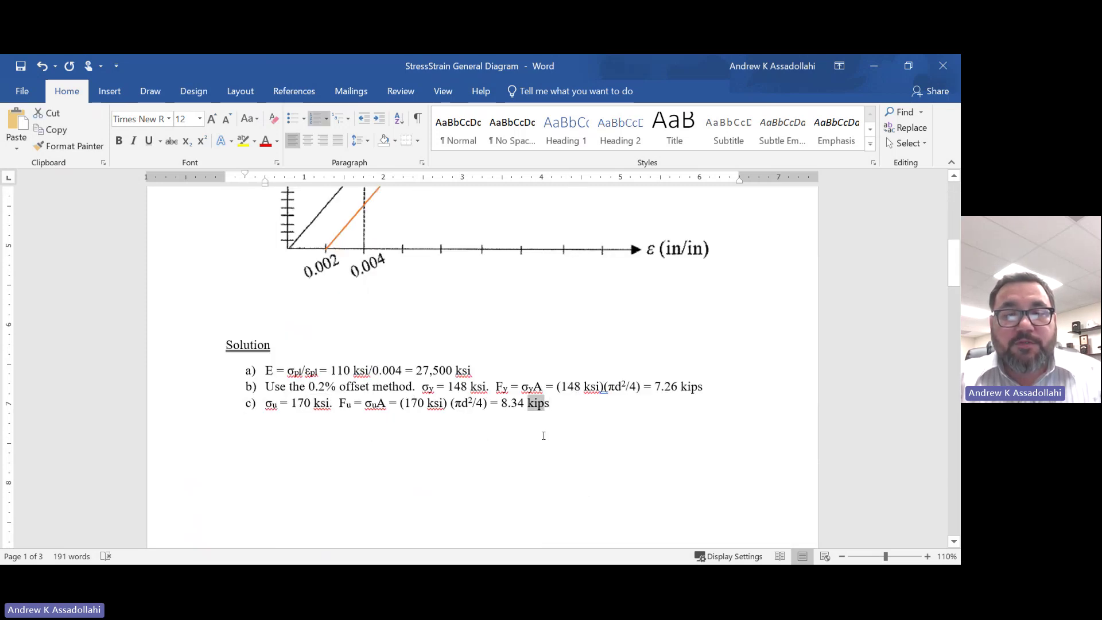
scroll(536, 435, "up", 5)
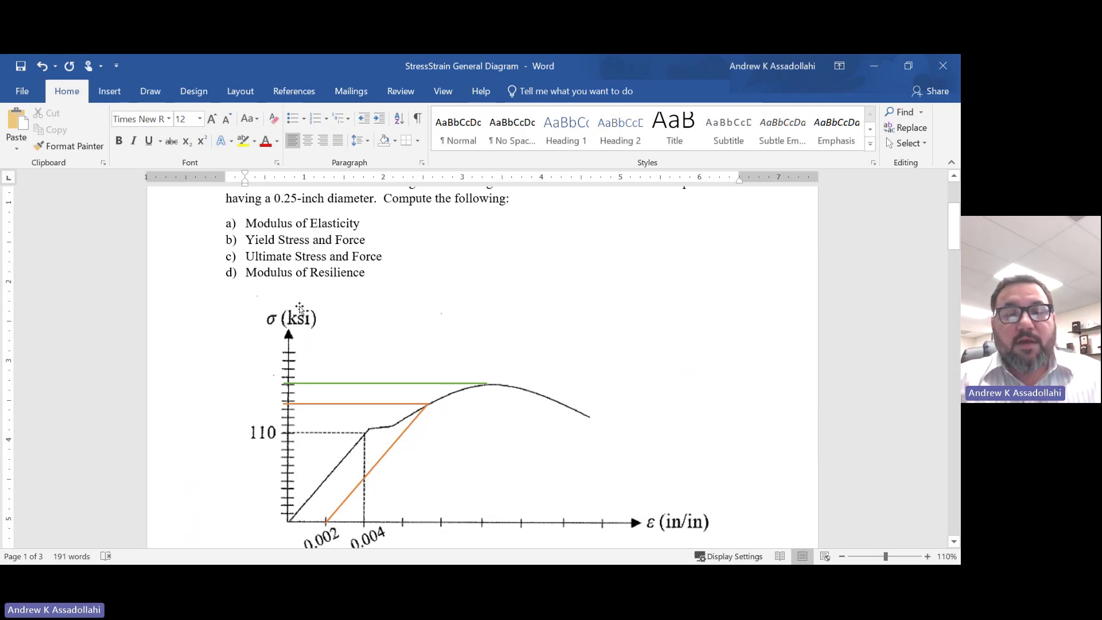
scroll(290, 299, "down", 1)
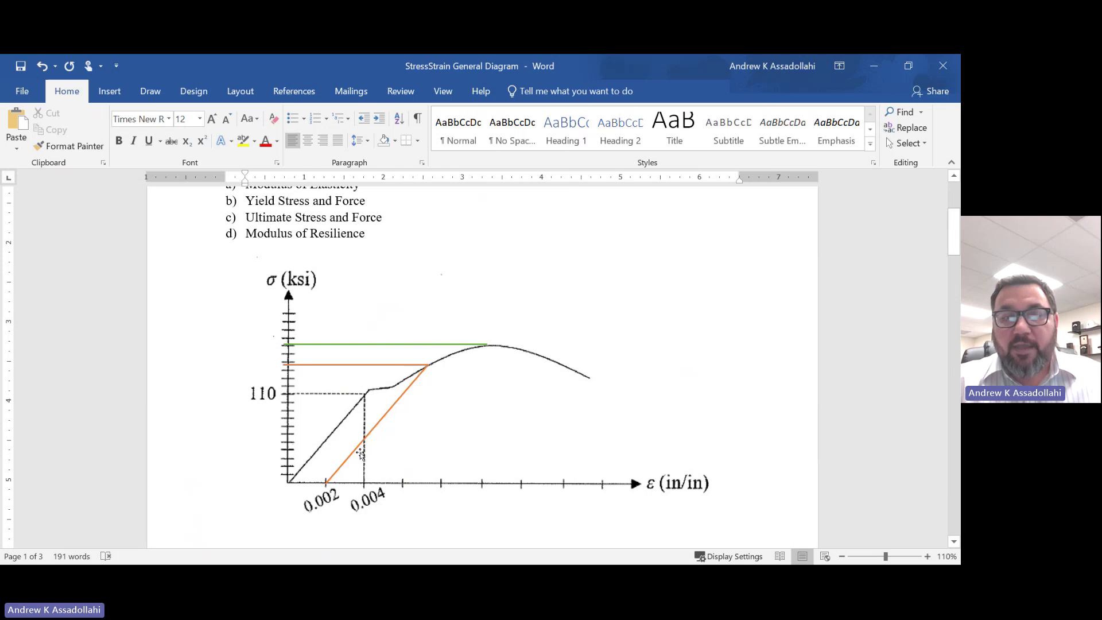
- Delete the orange diagonal offset line from the diagram
left_click(388, 411)
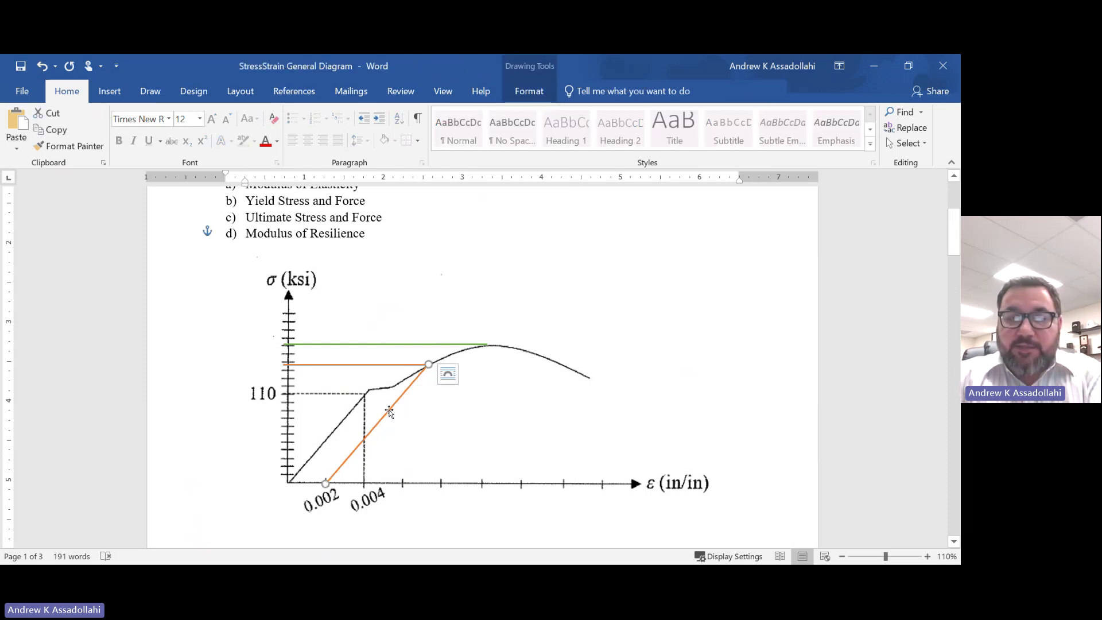
key("Delete")
left_click(401, 367)
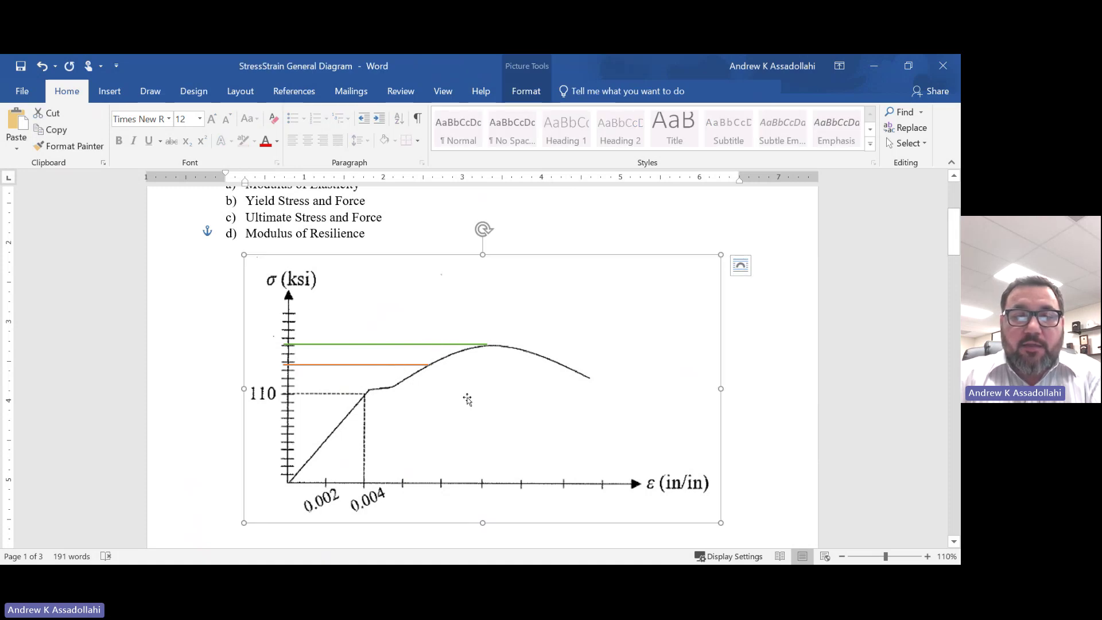
left_click_drag(468, 400, 296, 333)
key("ctrl+z")
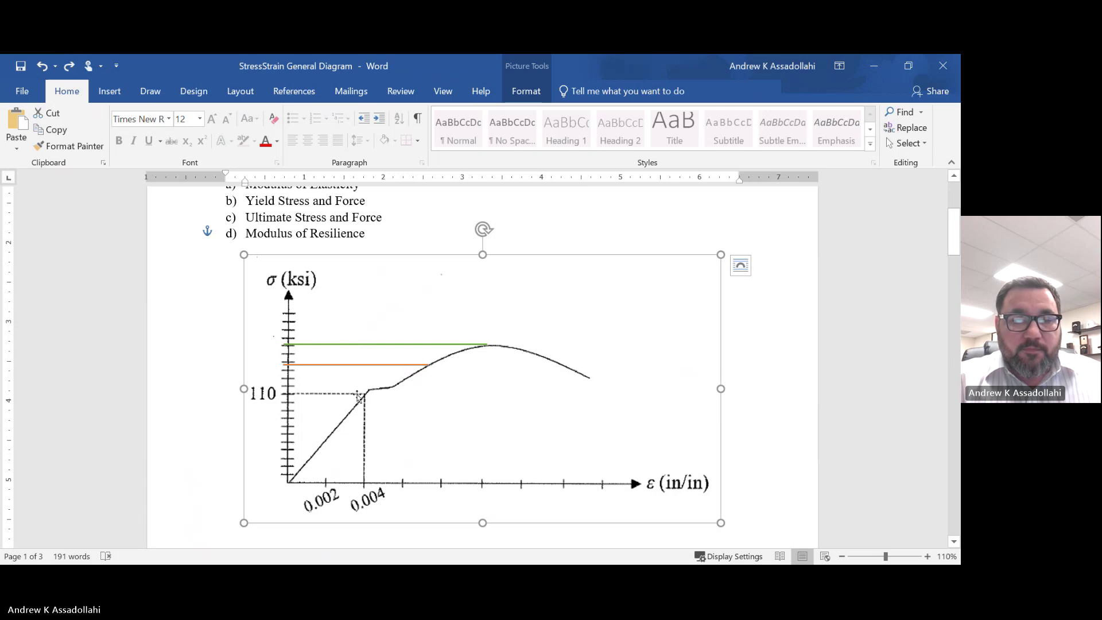
scroll(357, 396, "down", 2)
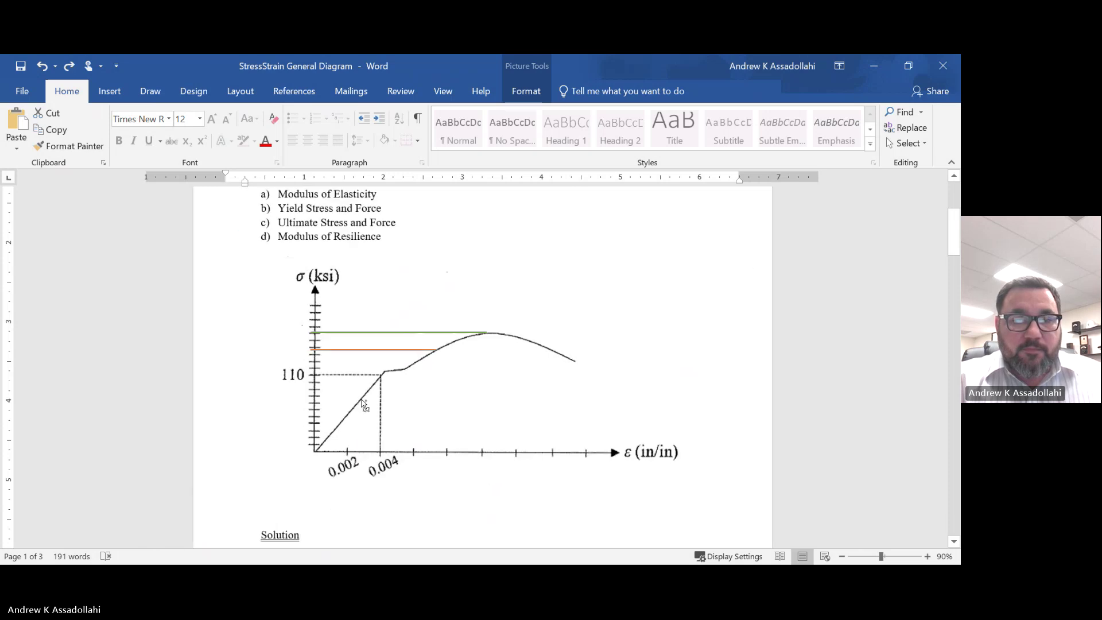
- Move the graph picture down beside the Solution text
triple_click(334, 354)
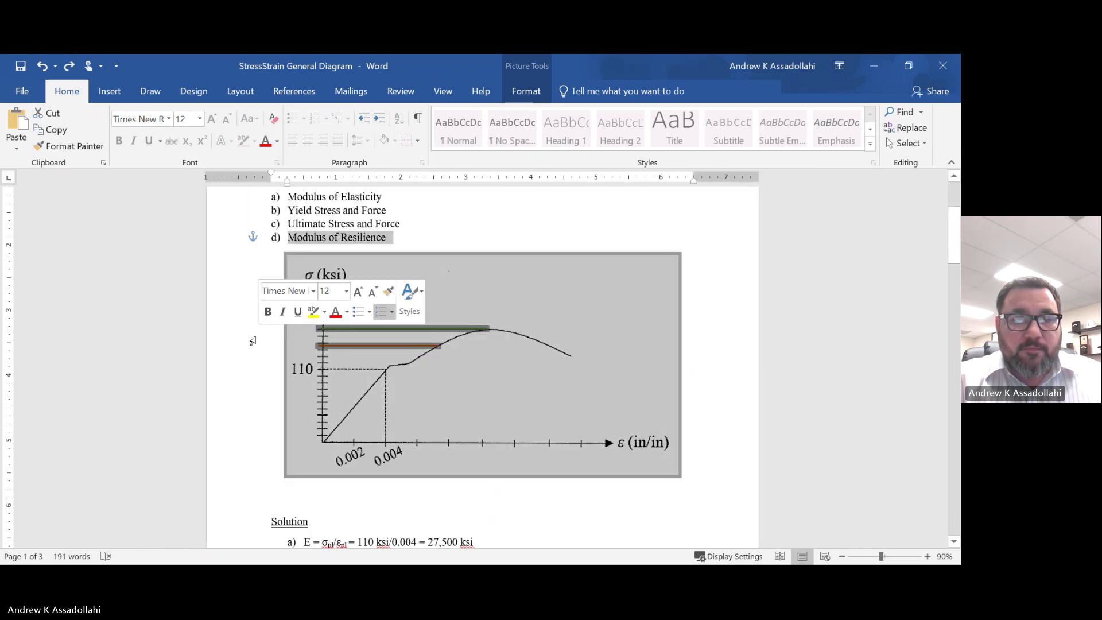
left_click(357, 358)
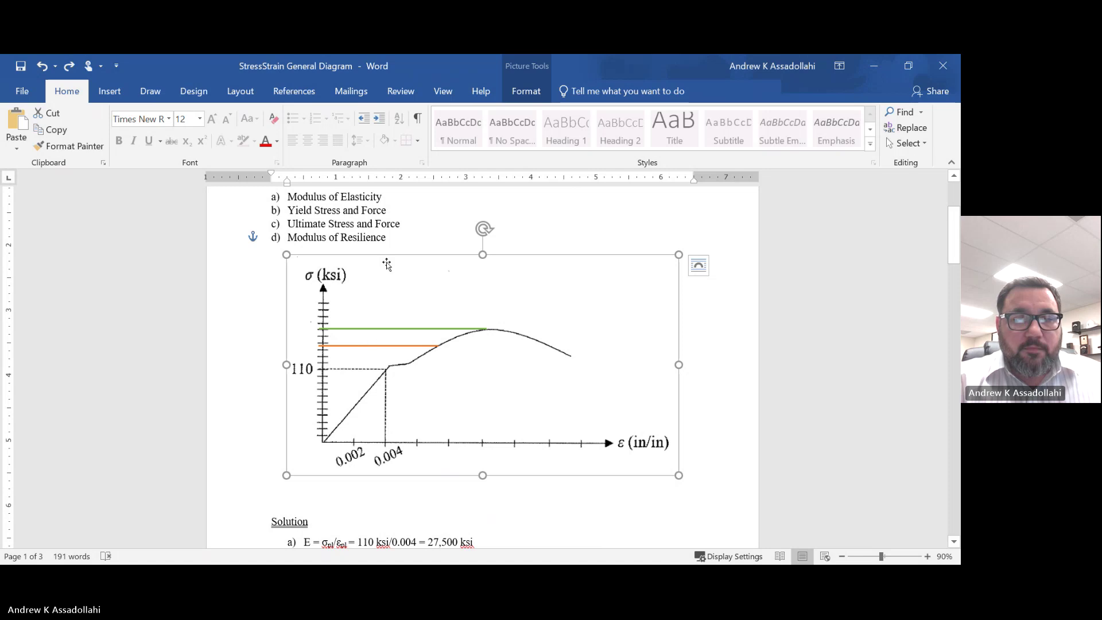
left_click_drag(387, 264, 358, 330)
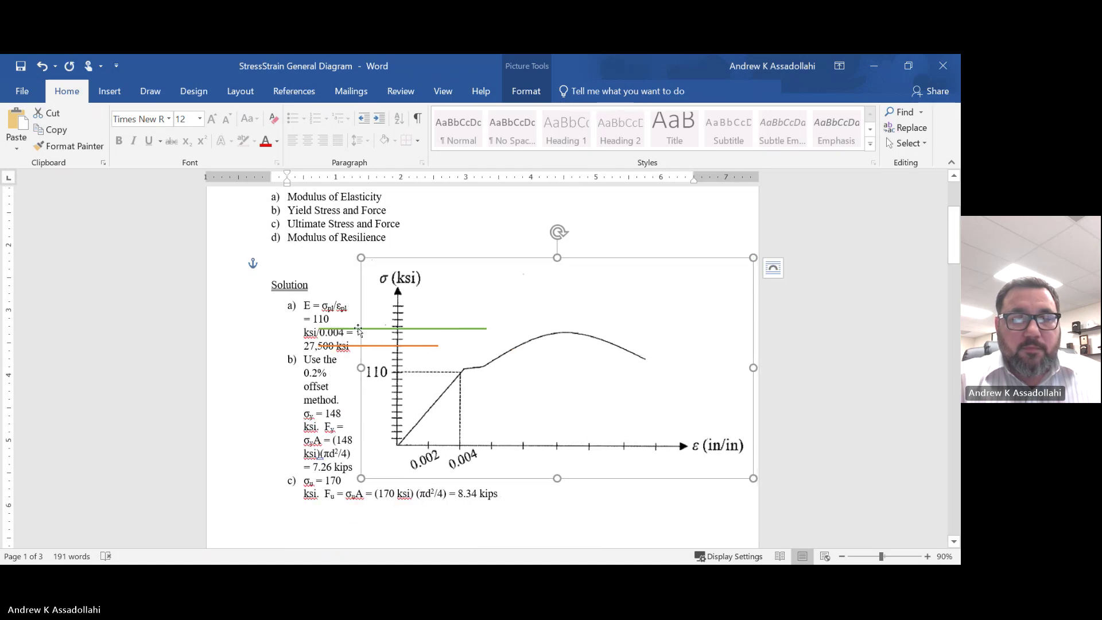
left_click(358, 330)
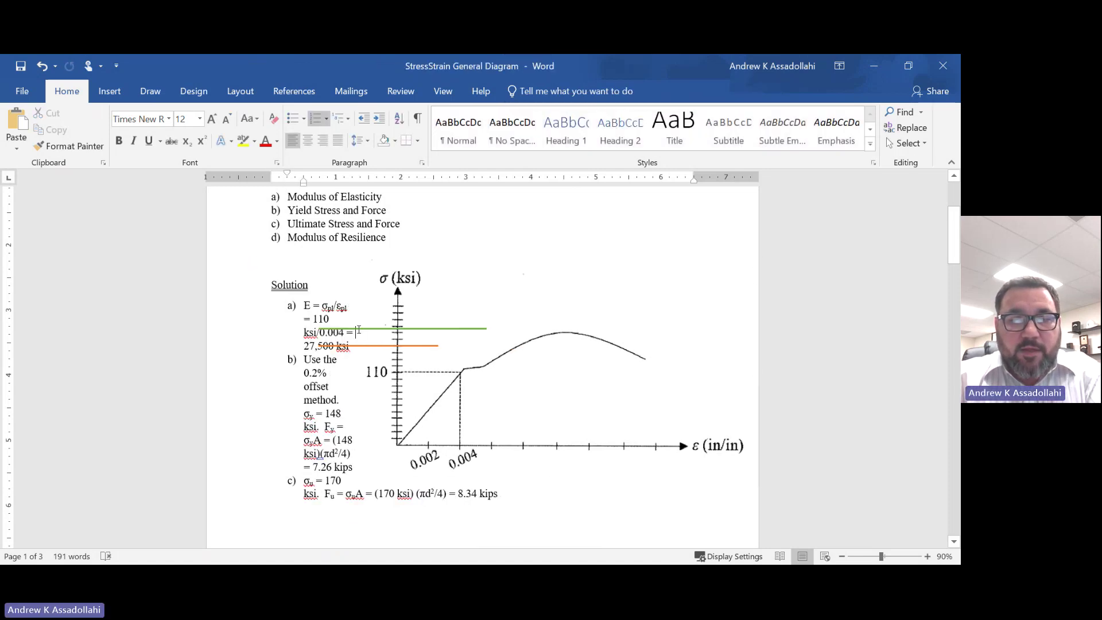
left_click(367, 351)
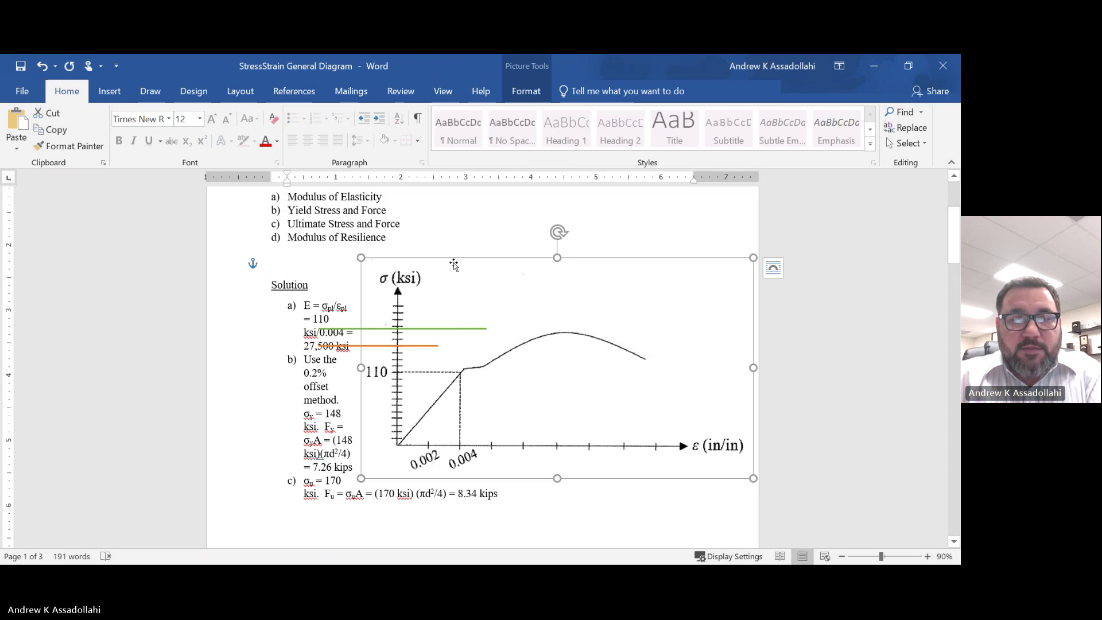
left_click_drag(453, 264, 459, 375)
scroll(380, 315, "down", 3)
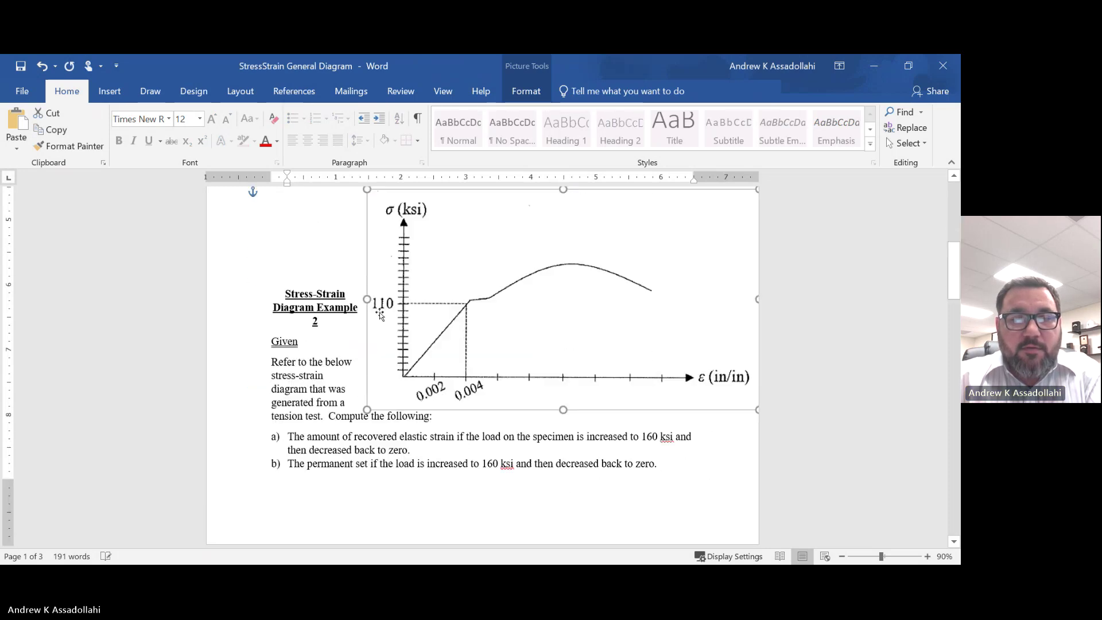
scroll(380, 315, "up", 5)
left_click(406, 283)
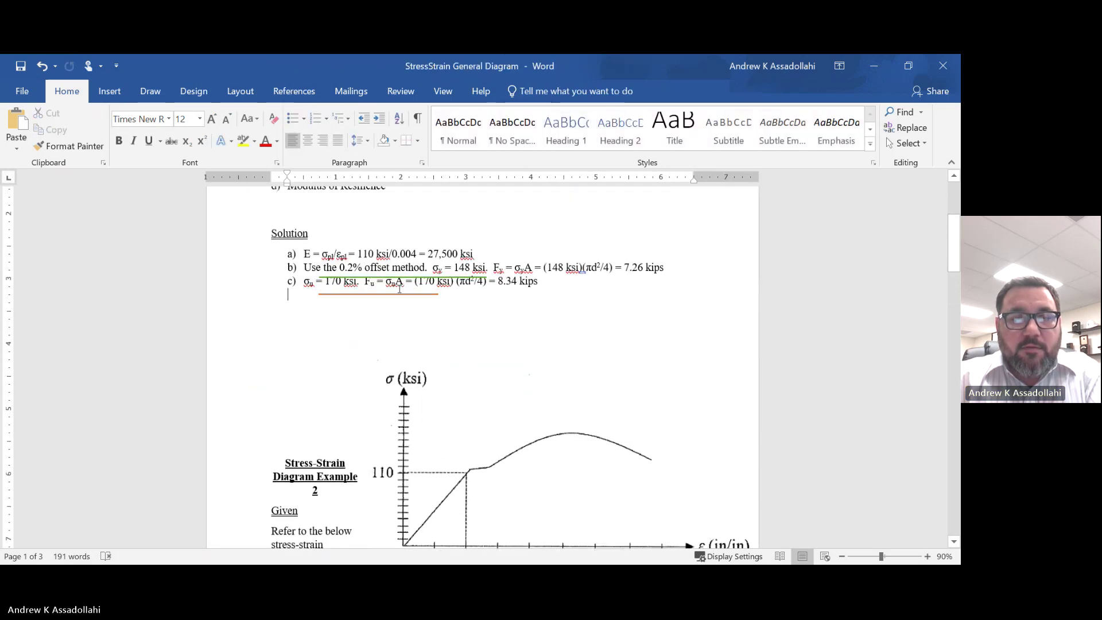
- Delete the green ultimate-stress line crossing part c)
scroll(408, 287, "up", 3)
left_click(419, 360)
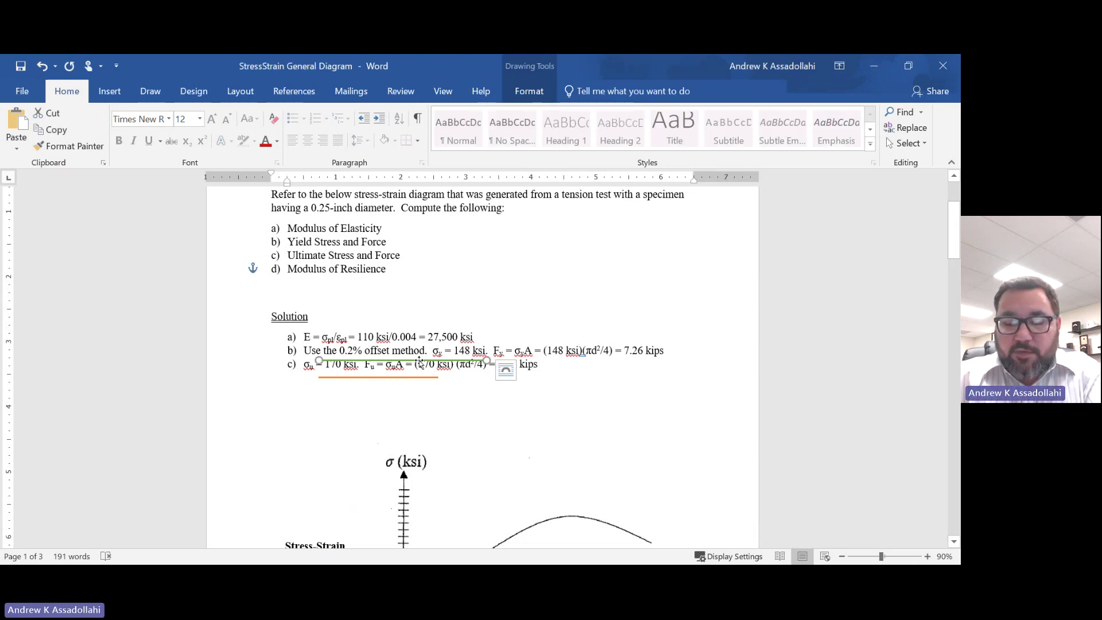
key("Delete")
left_click(421, 378)
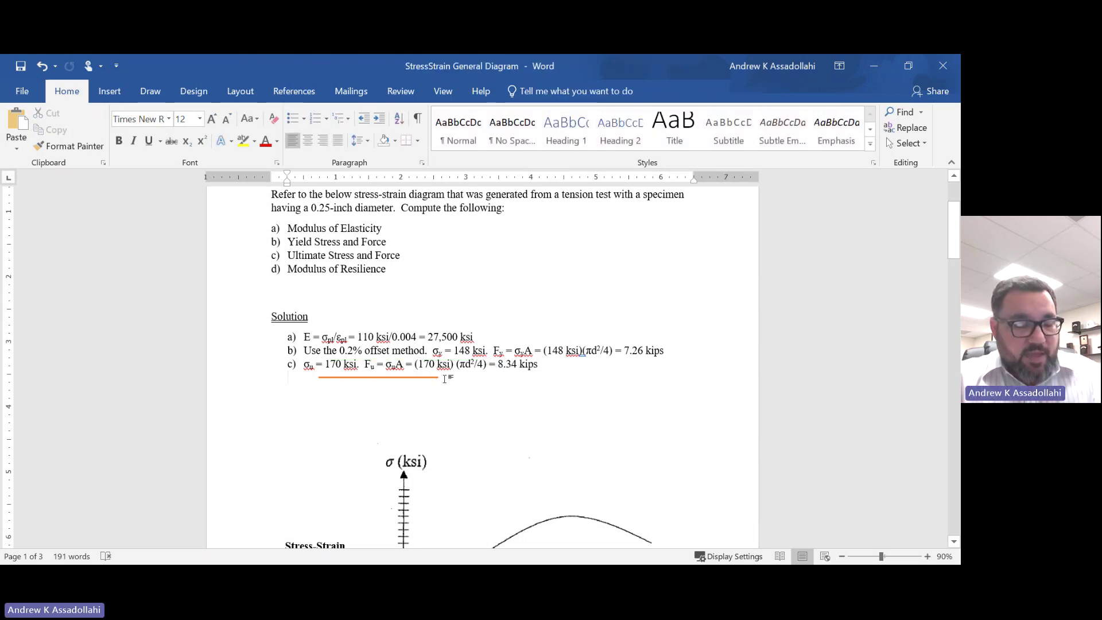
- Add two blank lines above the Solution heading
scroll(445, 379, "up", 5, "ctrl")
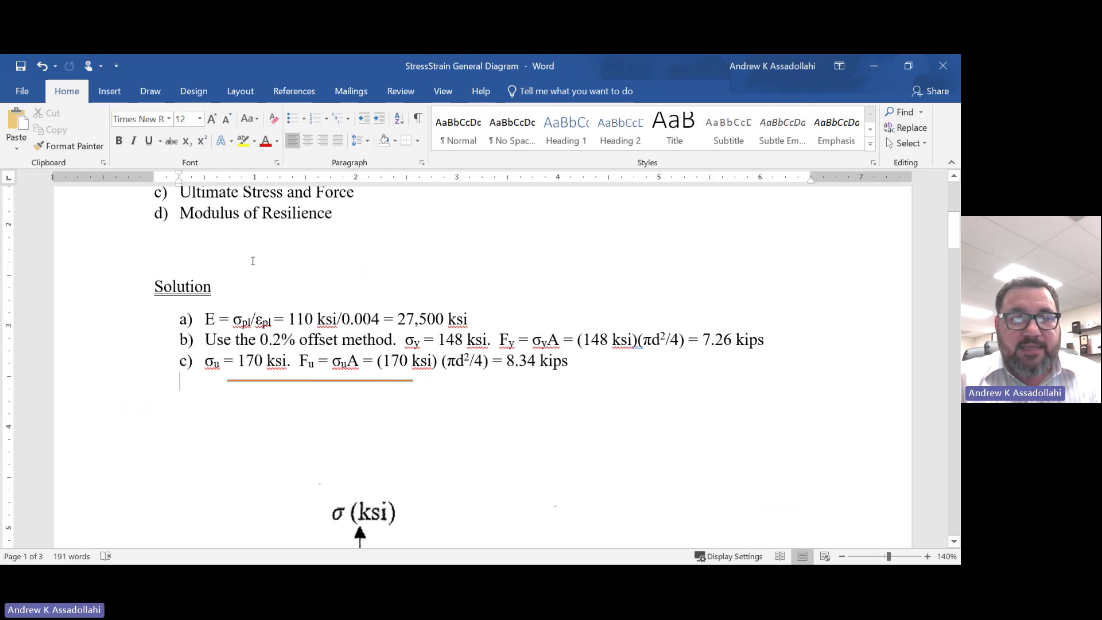
left_click(253, 260)
key("Return")
key("Return")
key("Return")
key("Return")
key("Return")
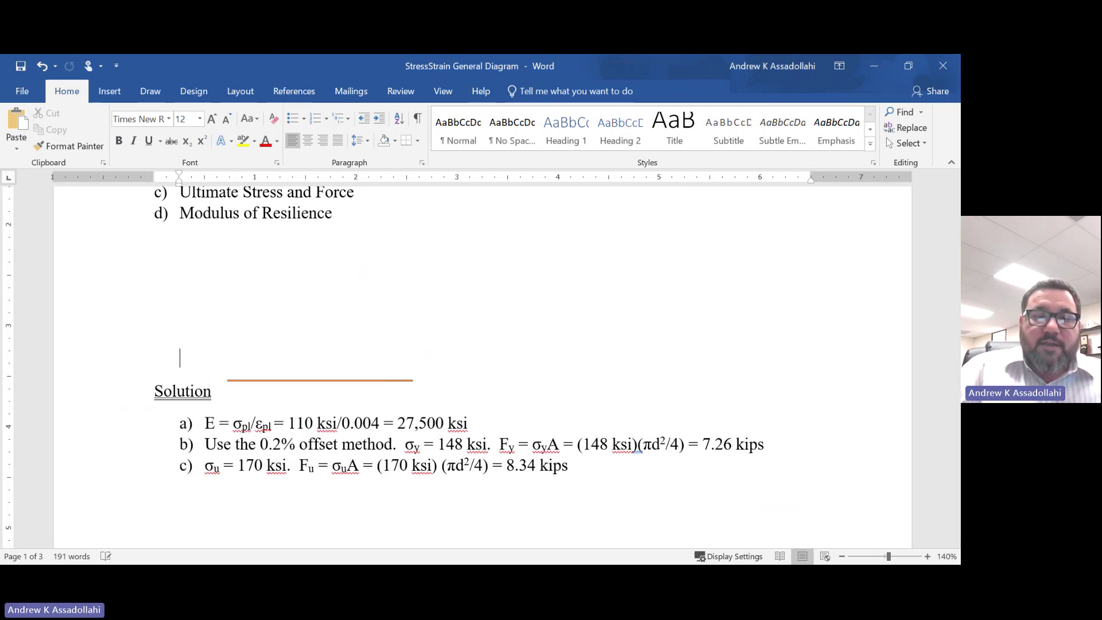
key("Return")
key("Return")
key("Return")
key("Return")
key("Return")
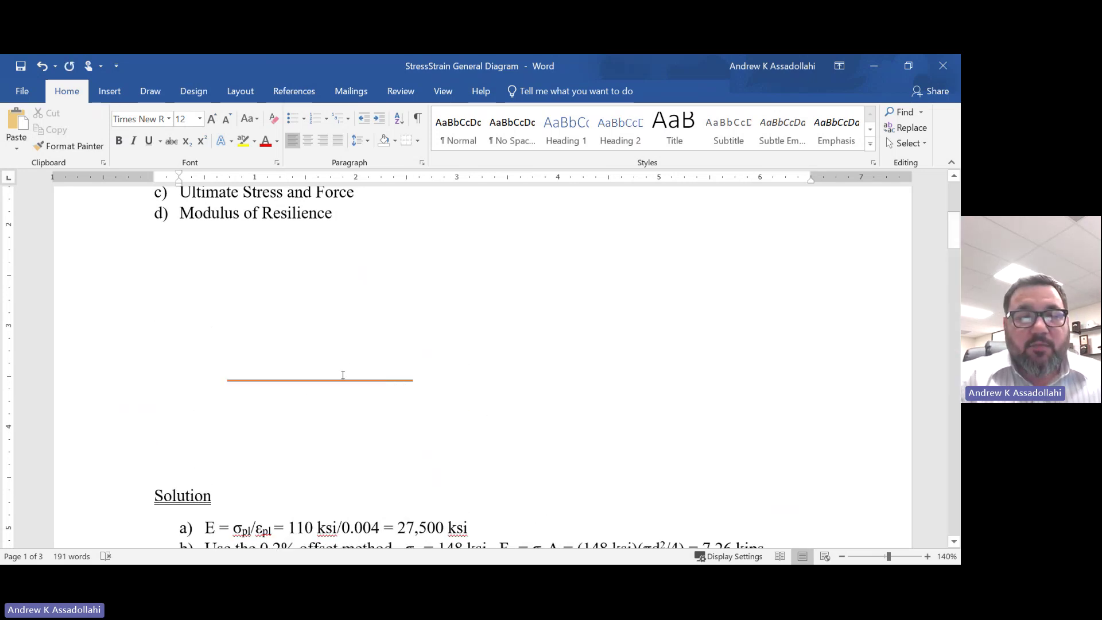
- Move the diagram above the Solution text and push the Solution heading down below it
left_click(342, 375)
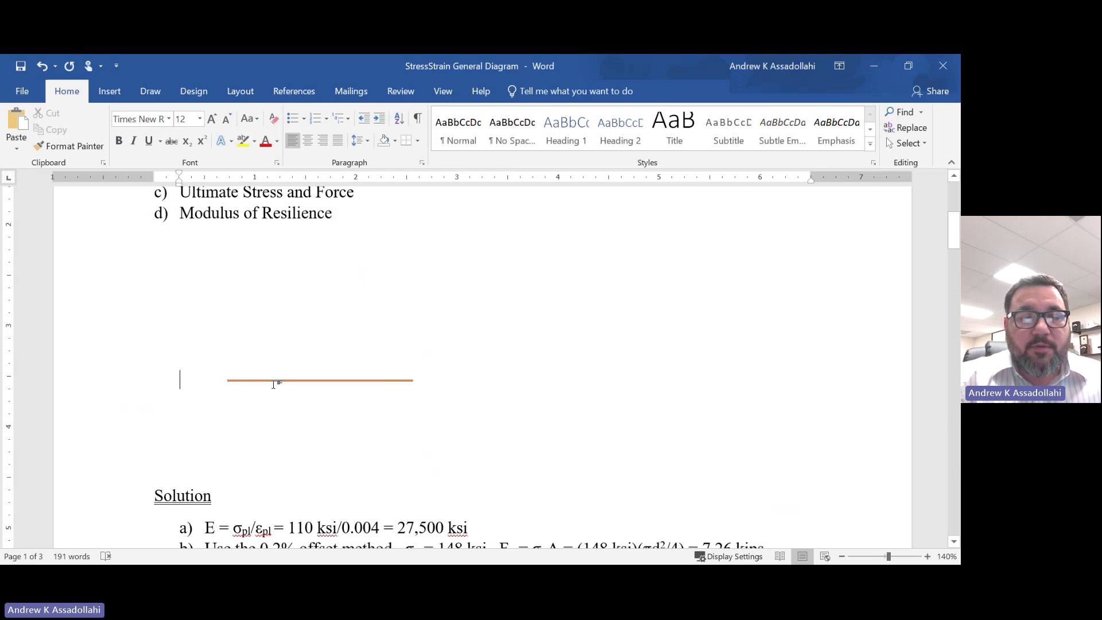
scroll(315, 406, "down", 3, "ctrl")
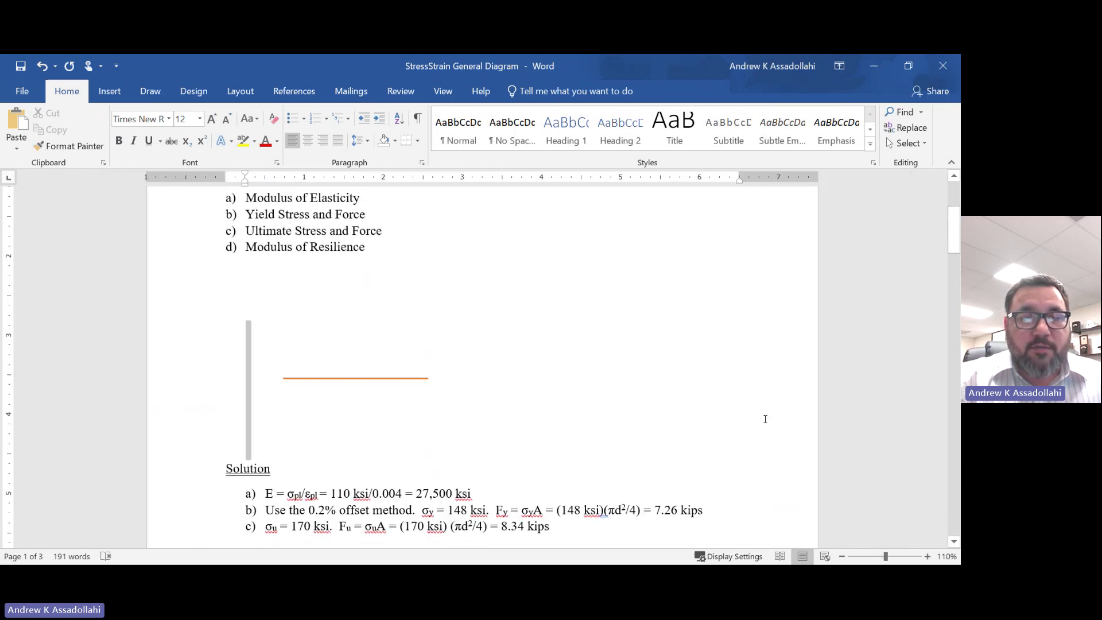
scroll(597, 497, "down", 5)
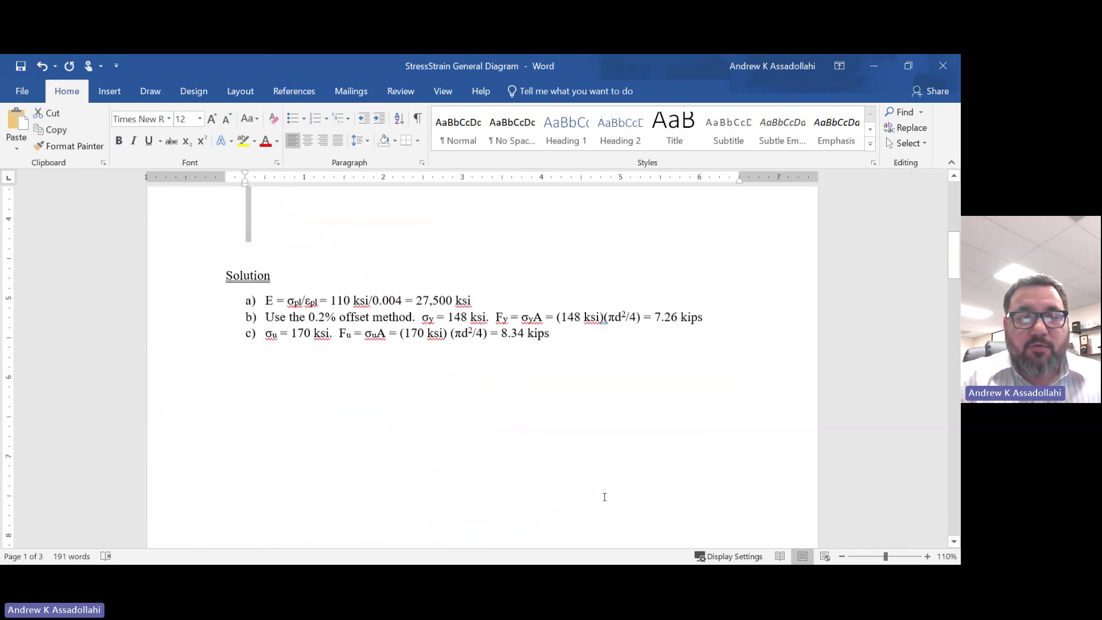
left_click(606, 495)
scroll(585, 367, "up", 4)
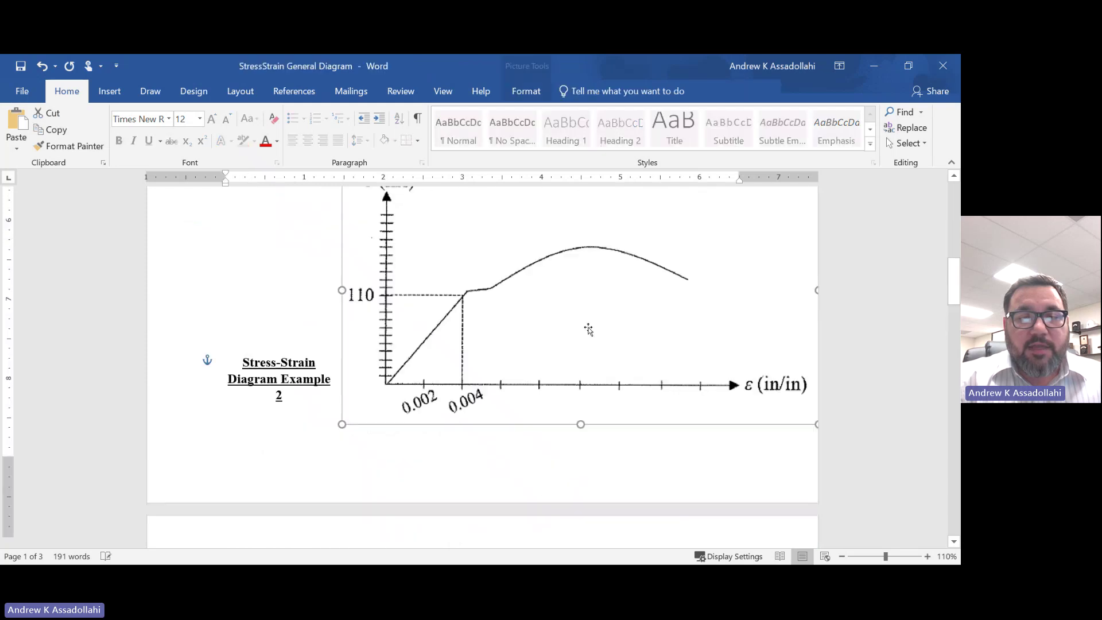
left_click_drag(586, 404, 485, 253)
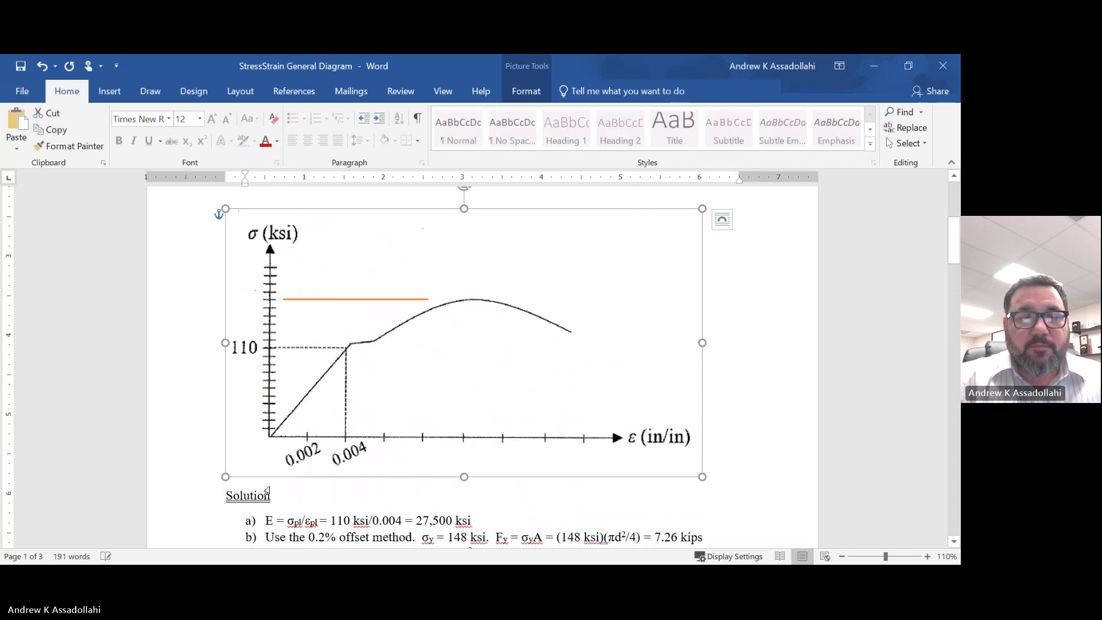
left_click(227, 497)
key("Return")
key("Return")
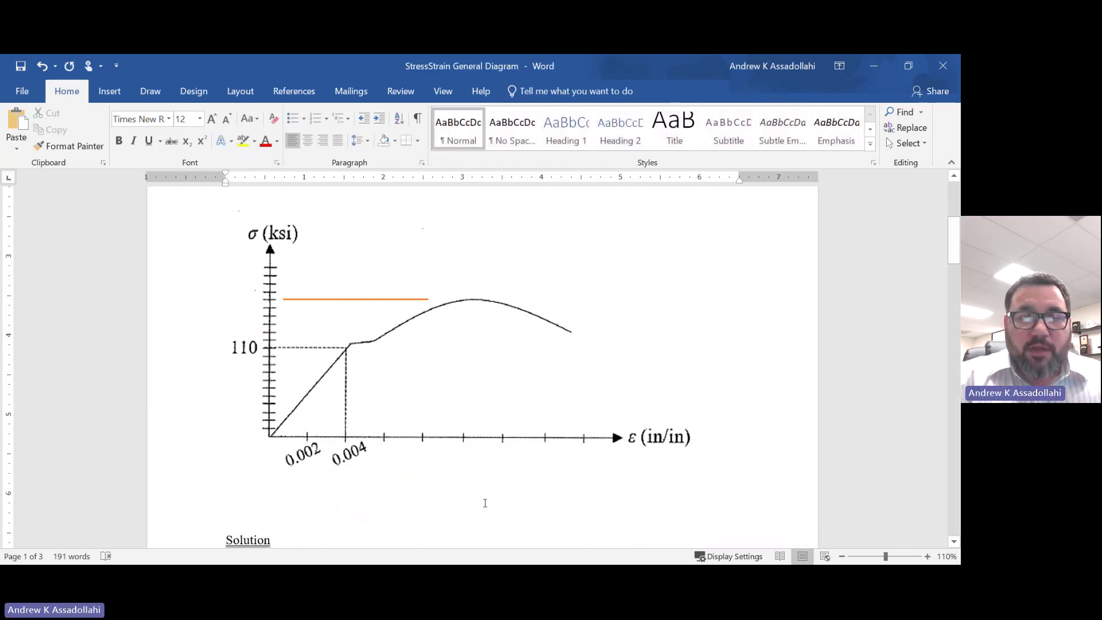
- Remove the leftover orange horizontal line and nudge the diagram into place above Solution
scroll(460, 402, "up", 2)
left_click(424, 253)
left_click_drag(441, 291, 429, 321)
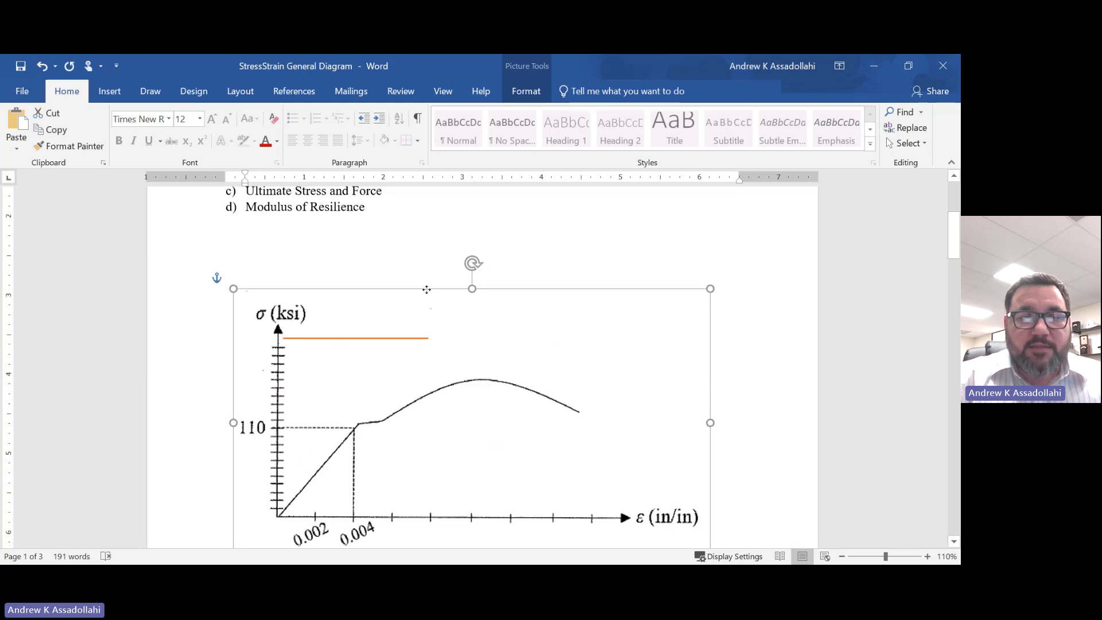
left_click(406, 338)
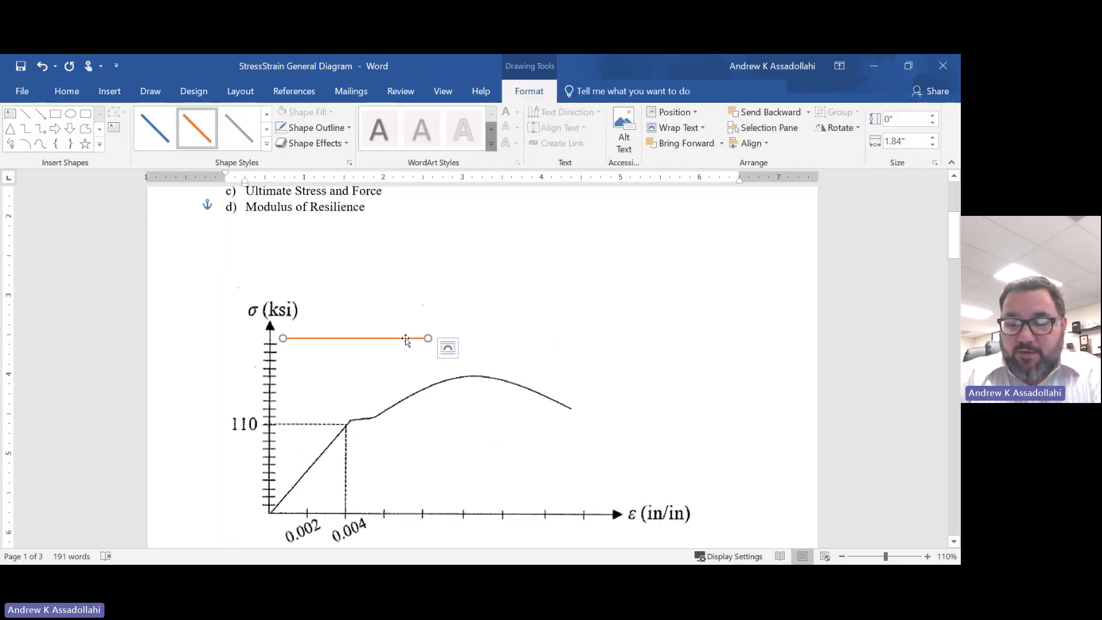
key("ctrl+z")
key("ctrl+z")
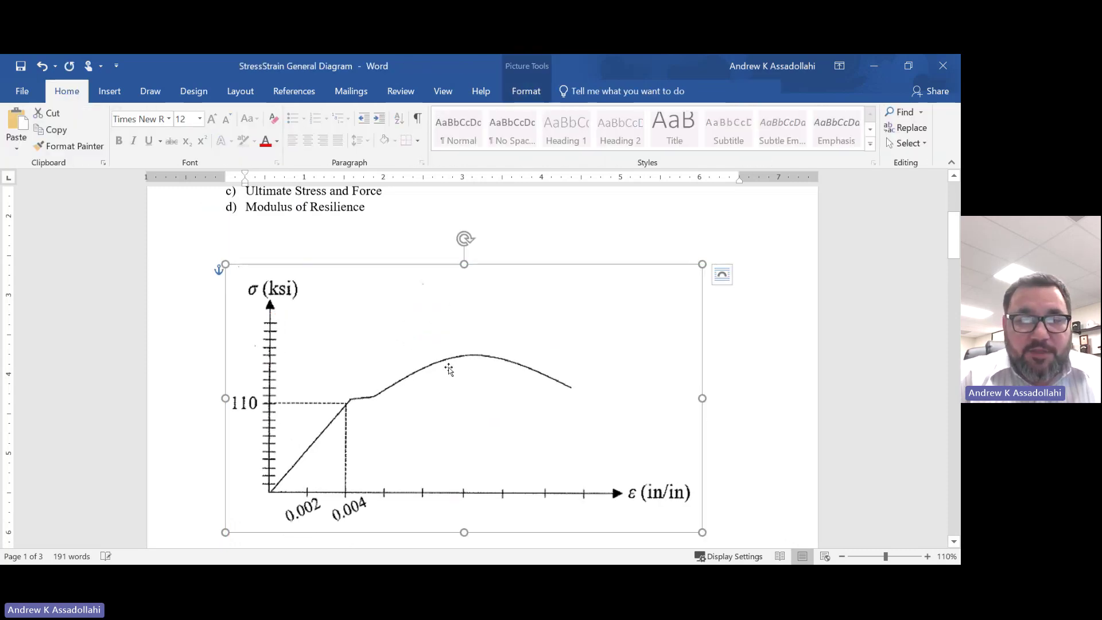
scroll(448, 345, "down", 5)
left_click_drag(346, 420, 351, 400)
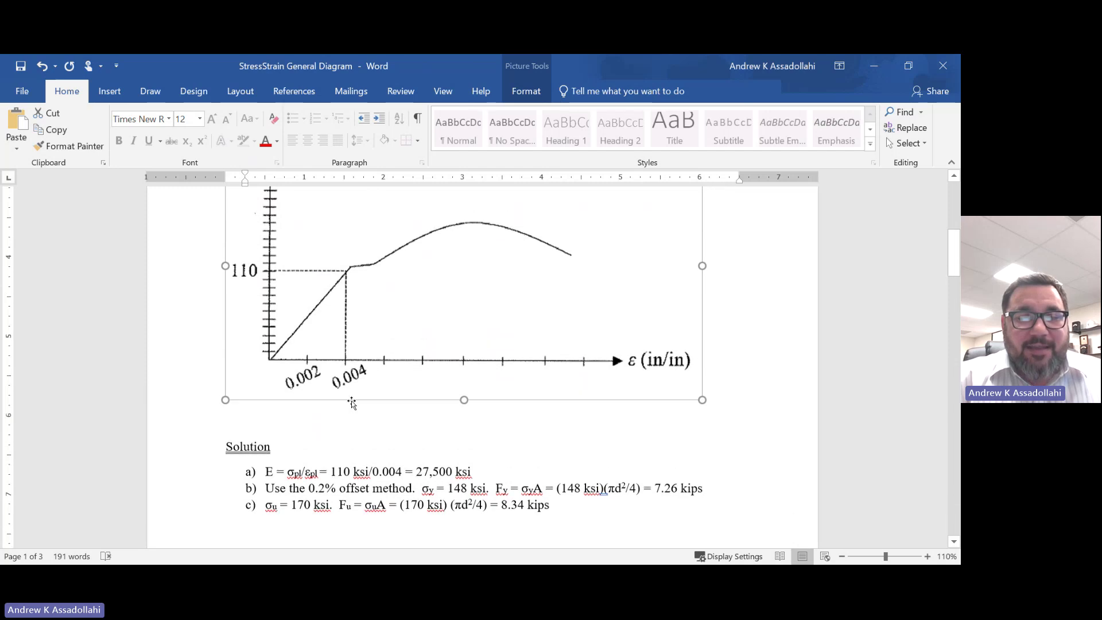
- Start part d) after 8.34 kips with ur =, the r subscripted
left_click(327, 394)
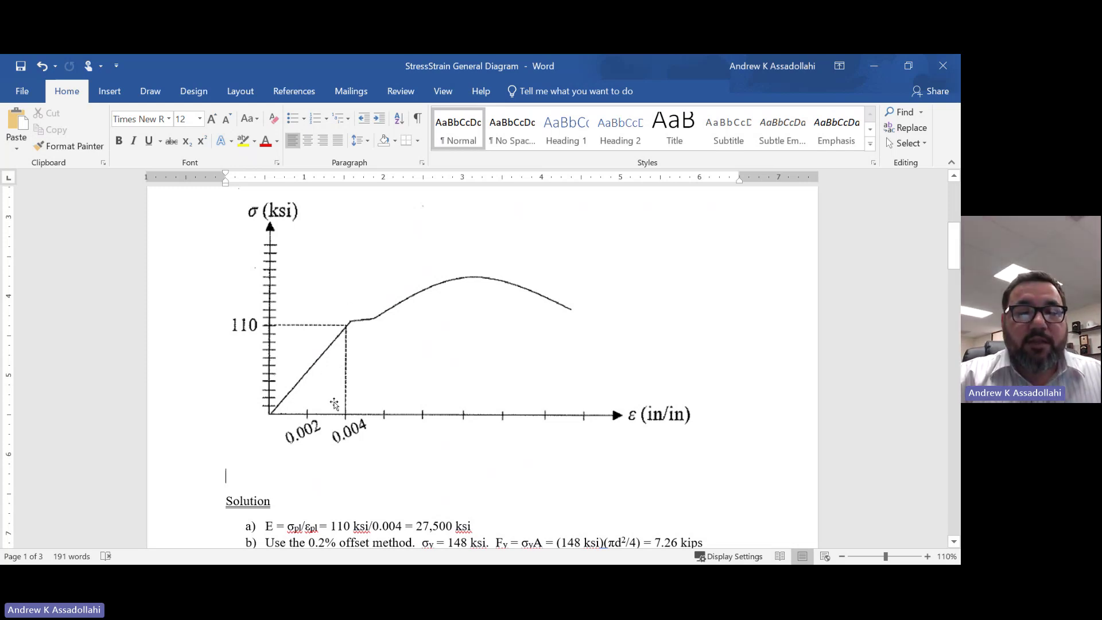
scroll(290, 475, "down", 3)
left_click(581, 484)
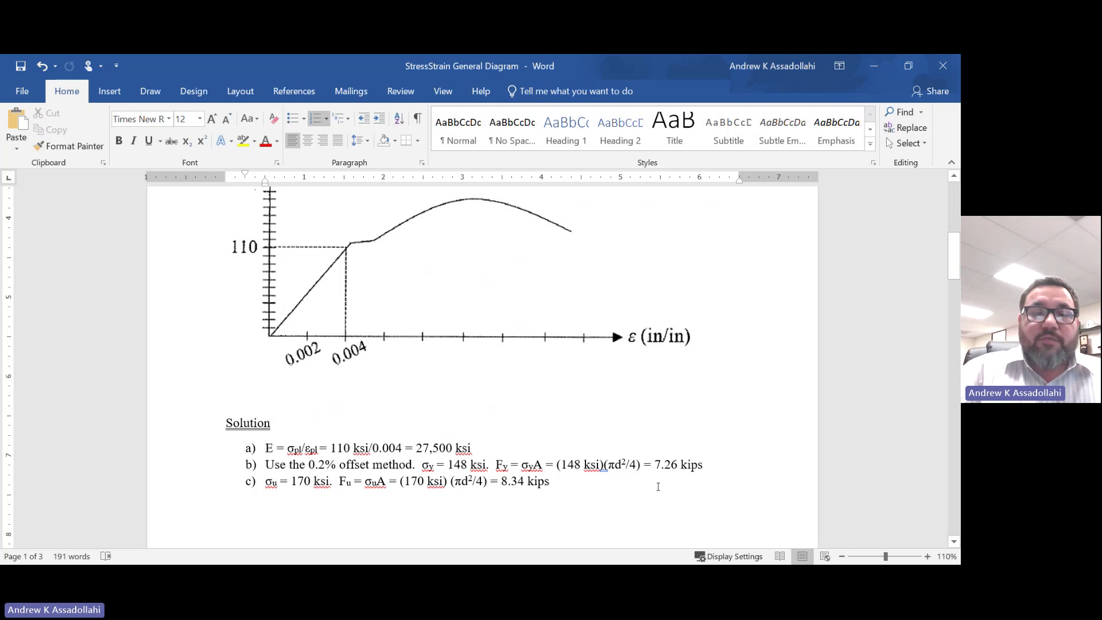
key("Return")
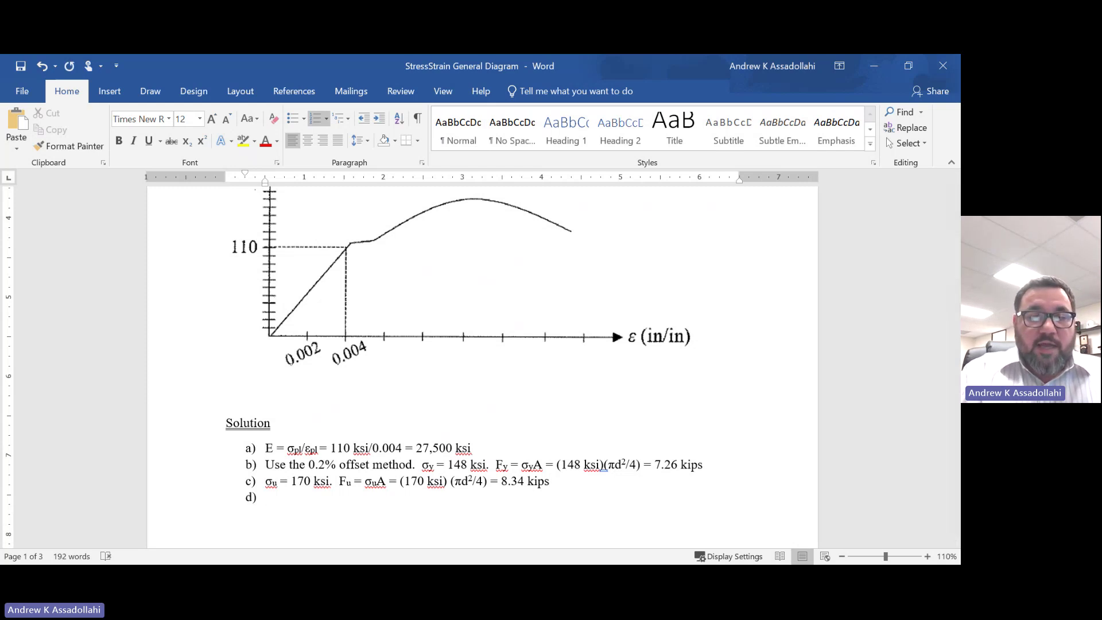
type("u")
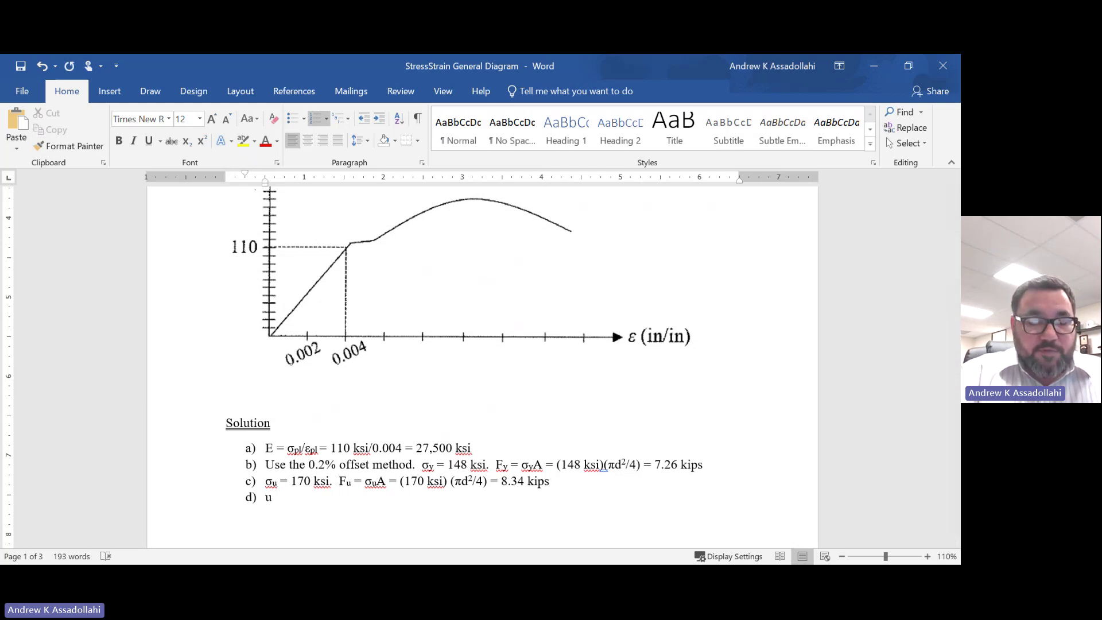
type("r")
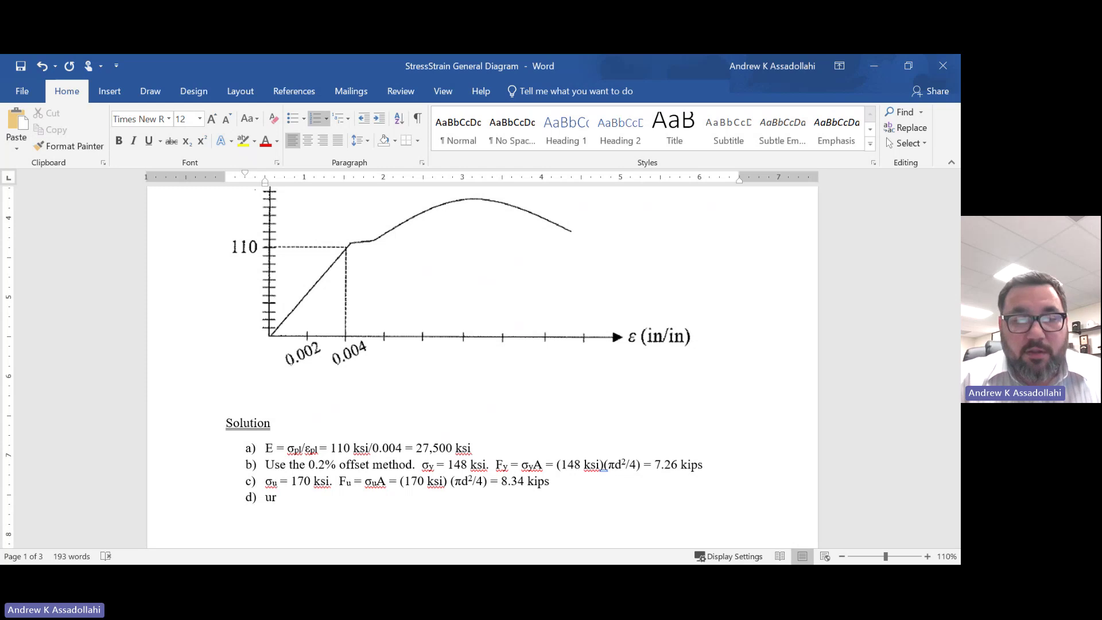
type(" =")
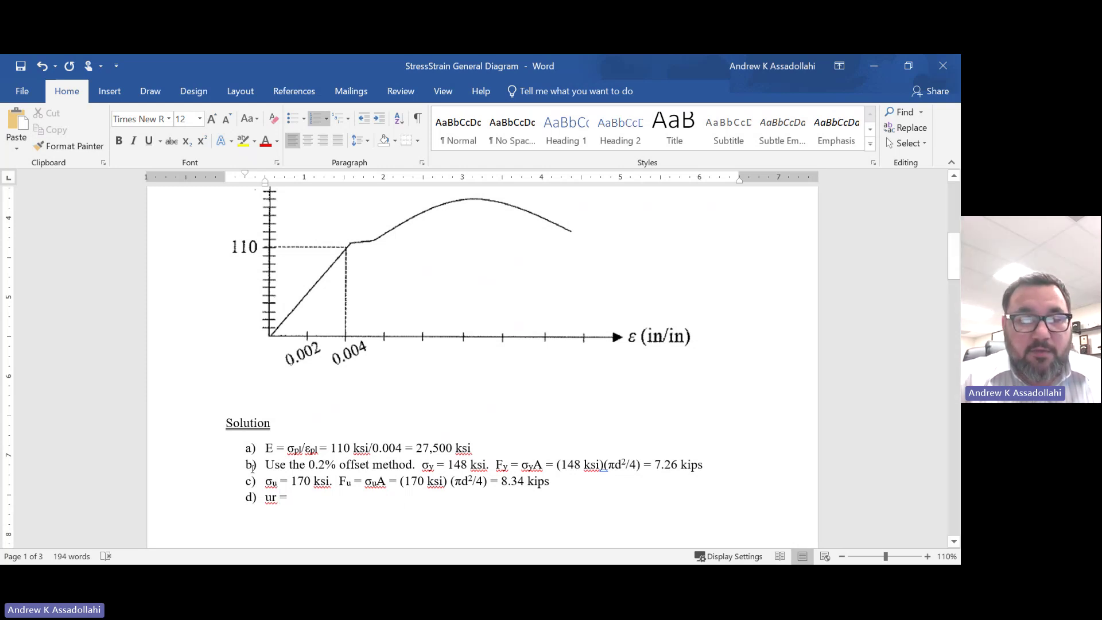
left_click_drag(279, 497, 271, 497)
left_click(186, 141)
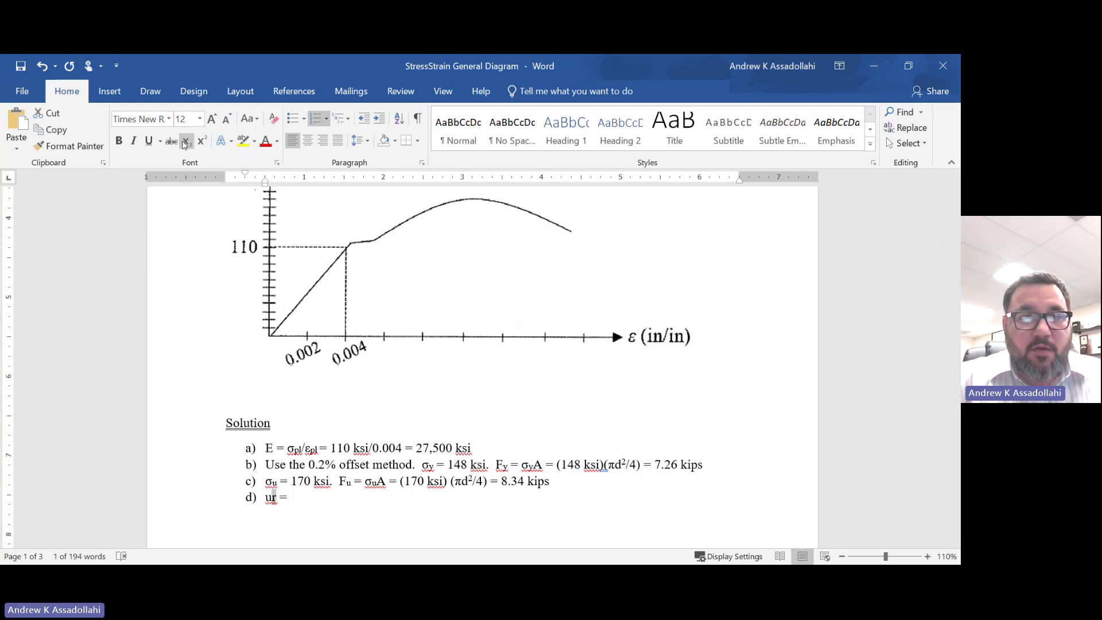
left_click(323, 497)
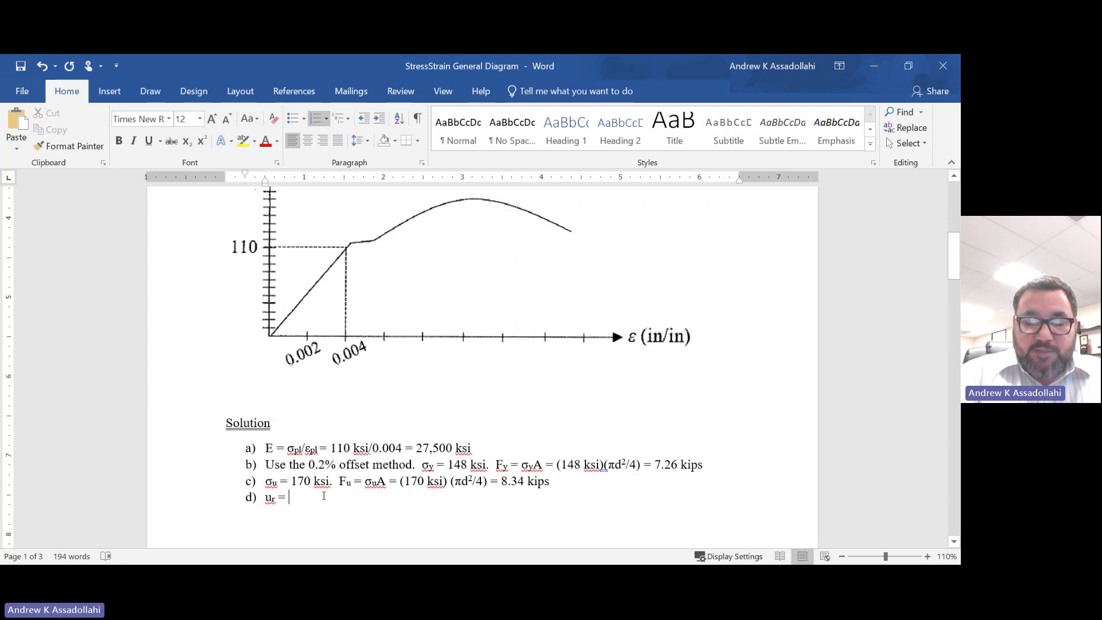
- Complete part d) with 0.5(0.004)(110 ksi) = 0.22 ksi
type("=")
key("BackSpace")
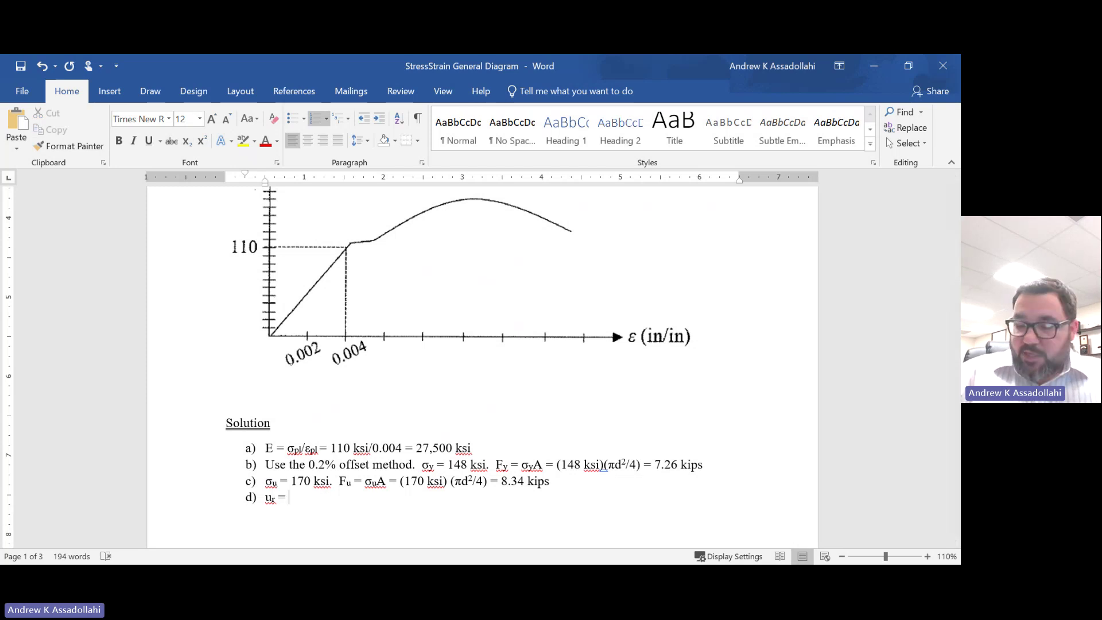
type("0.5(")
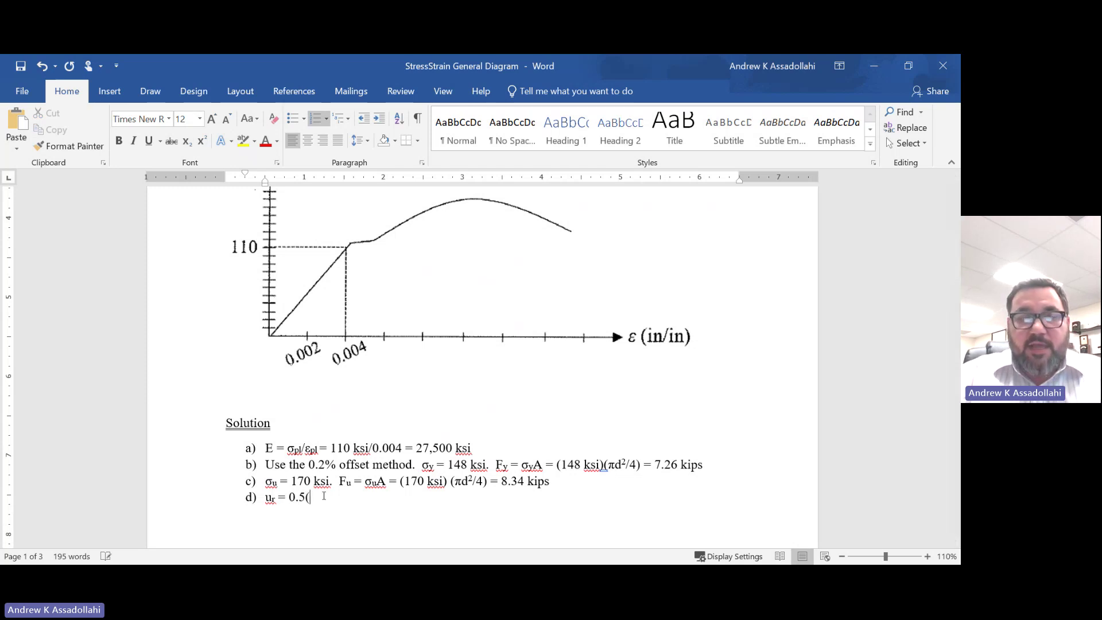
type("0.004")
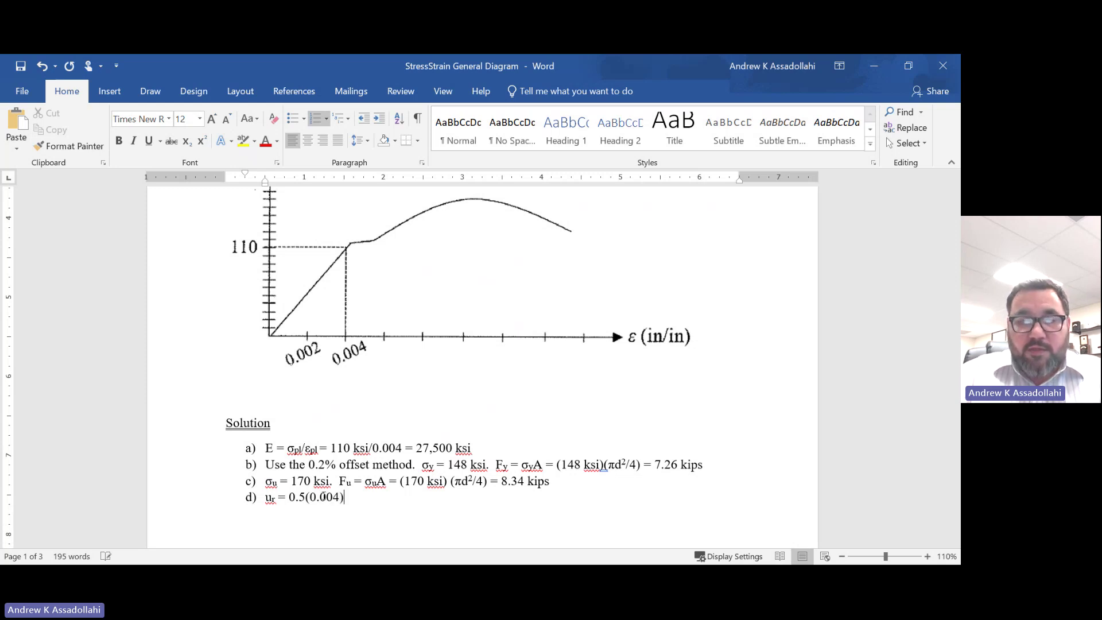
type(")(110")
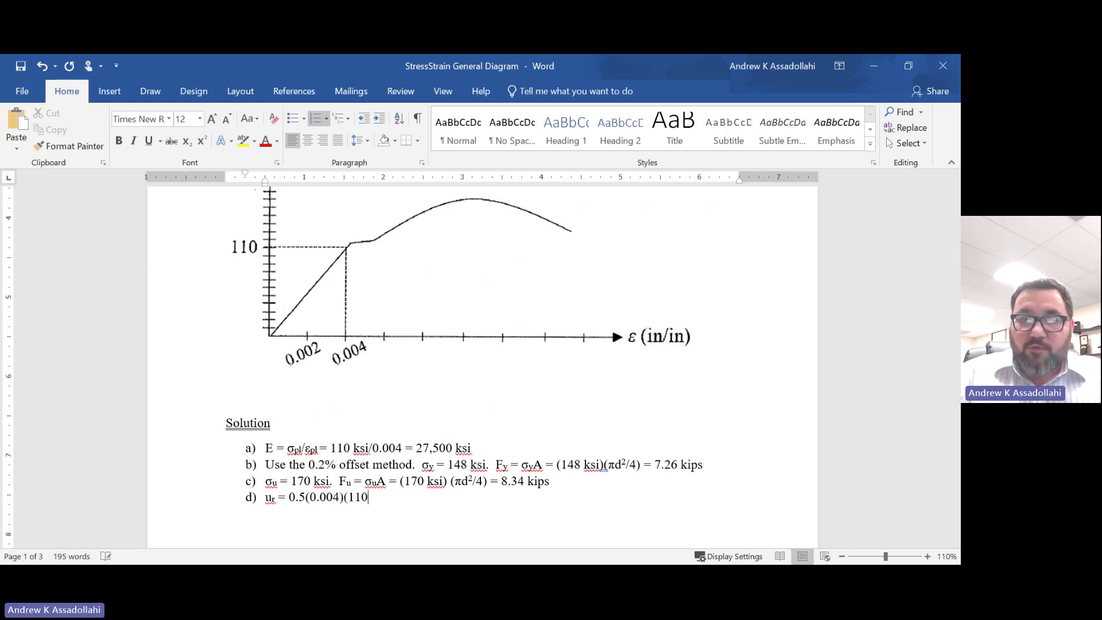
type(" ksi) = 0.")
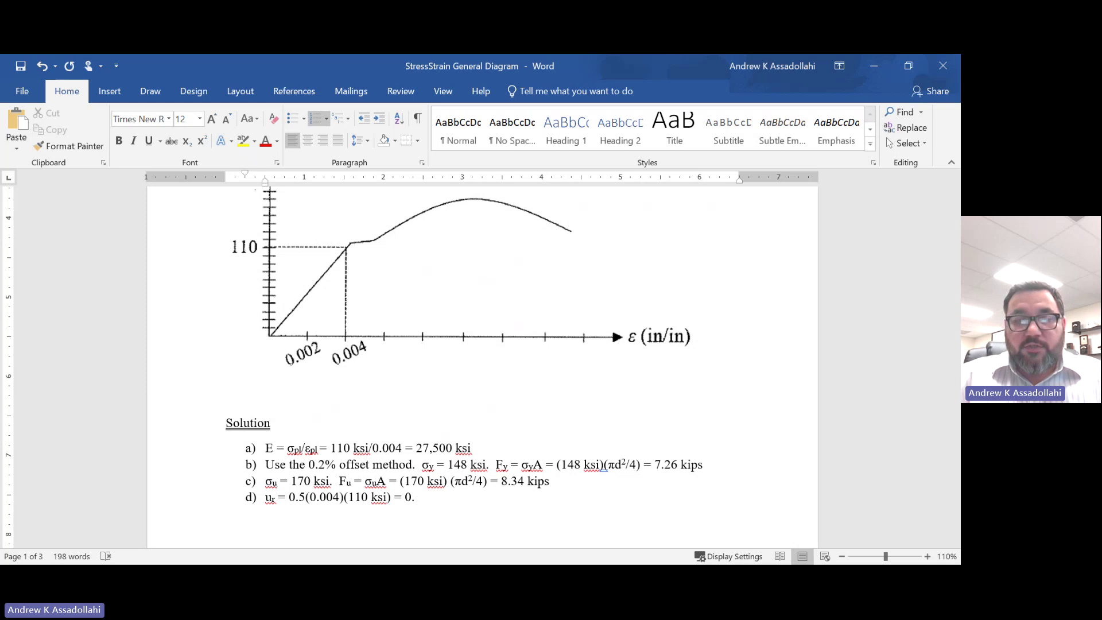
type("22")
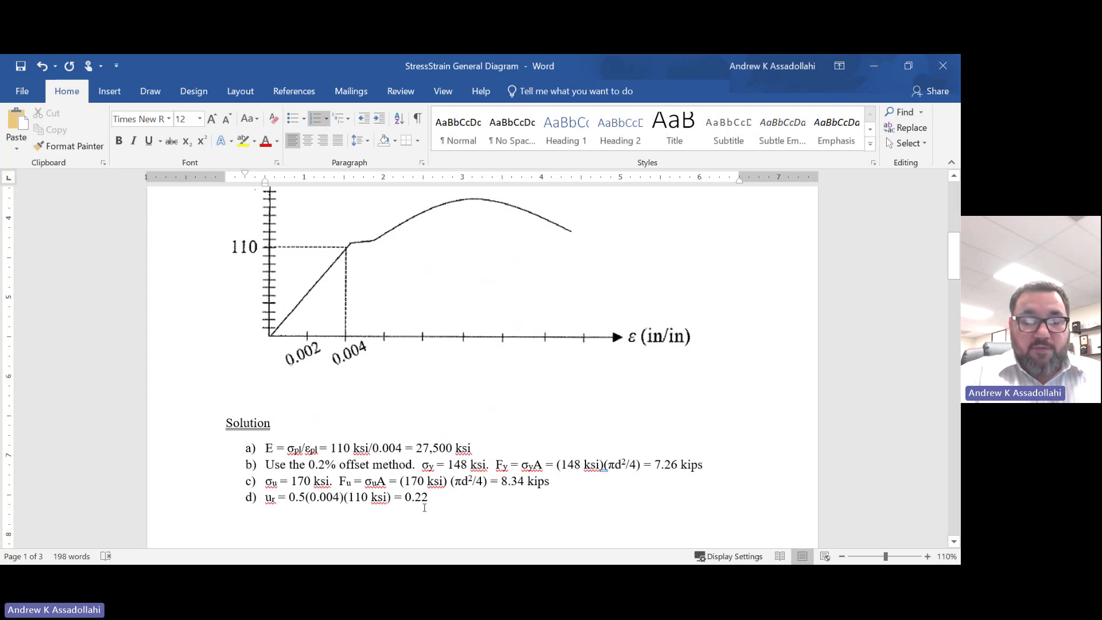
type("ksi")
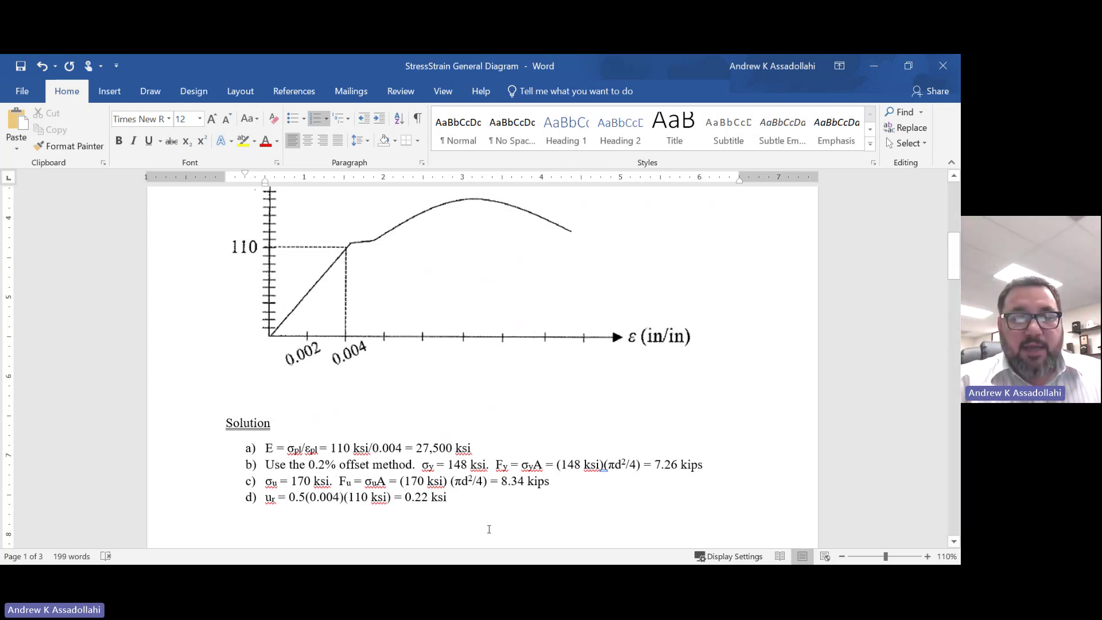
- Replace ksi in the 0.22 answer with kip*in/in³, making the 3 a superscript
scroll(489, 528, "up", 5)
scroll(477, 527, "down", 1)
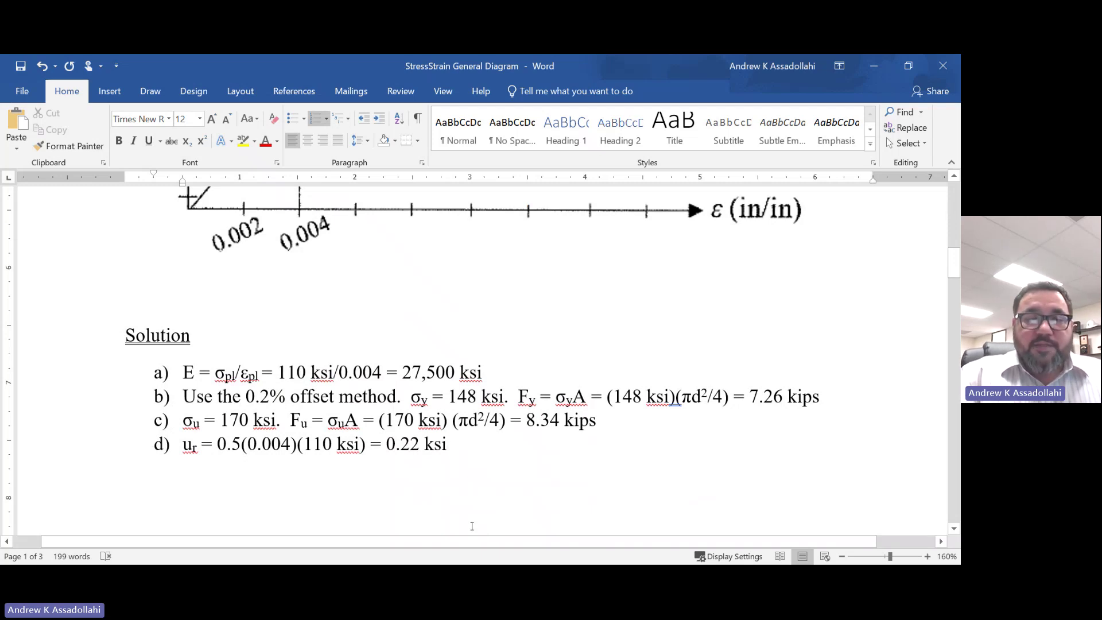
key("BackSpace")
key("BackSpace")
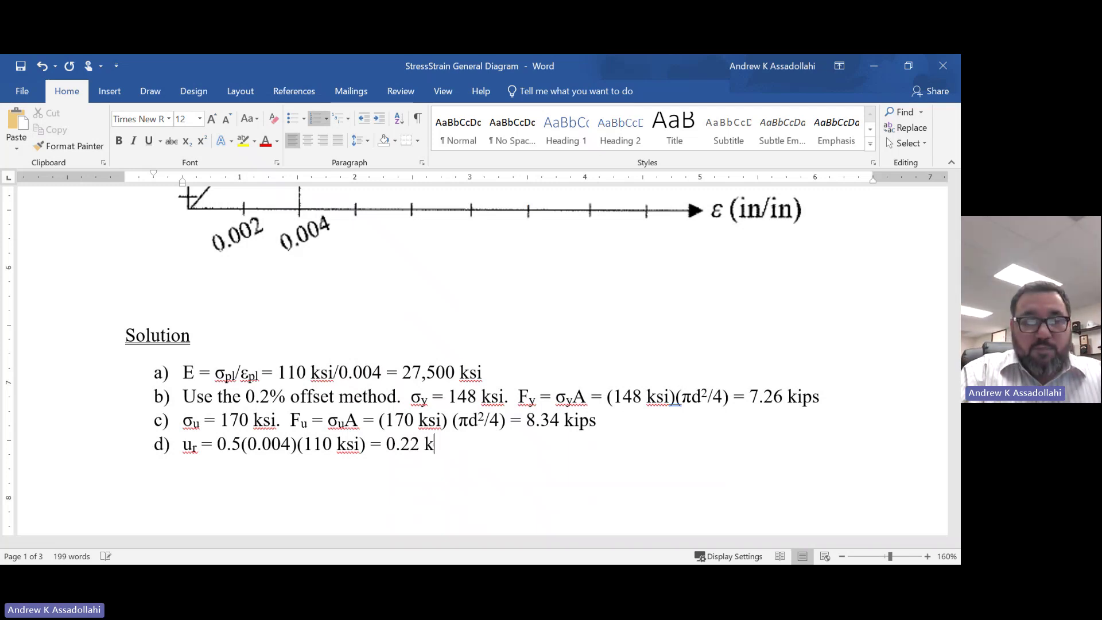
type("ip*")
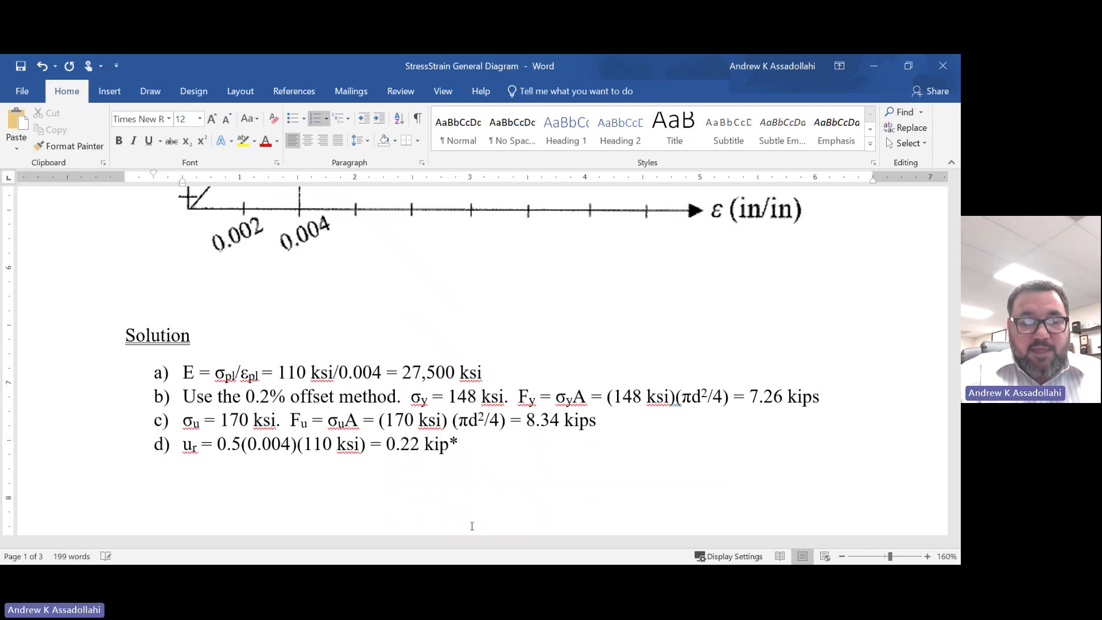
type("in")
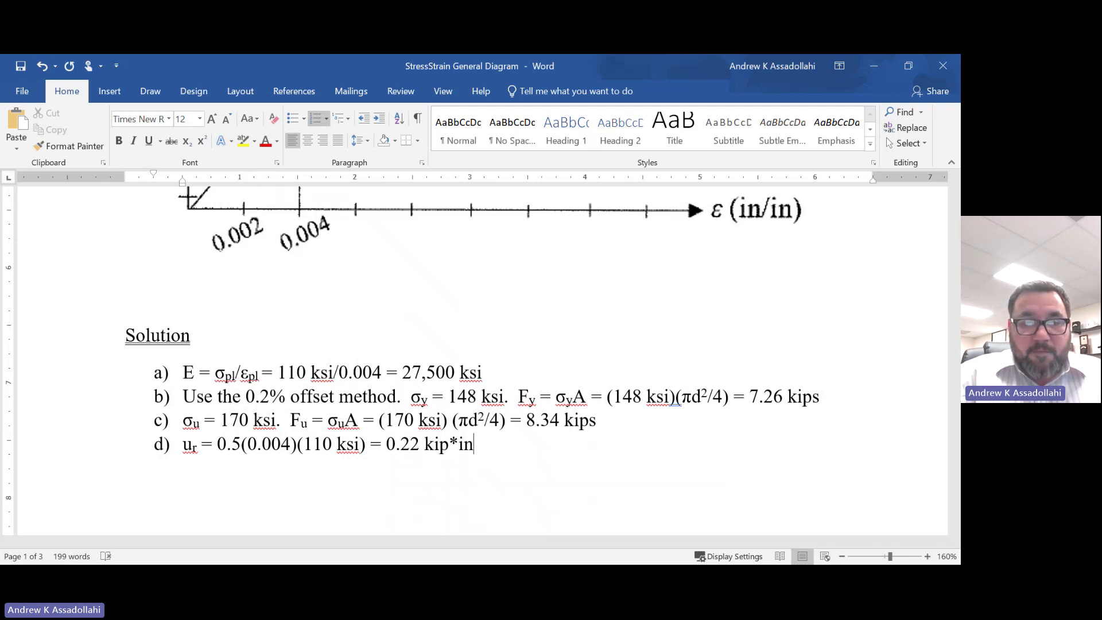
type("/in3")
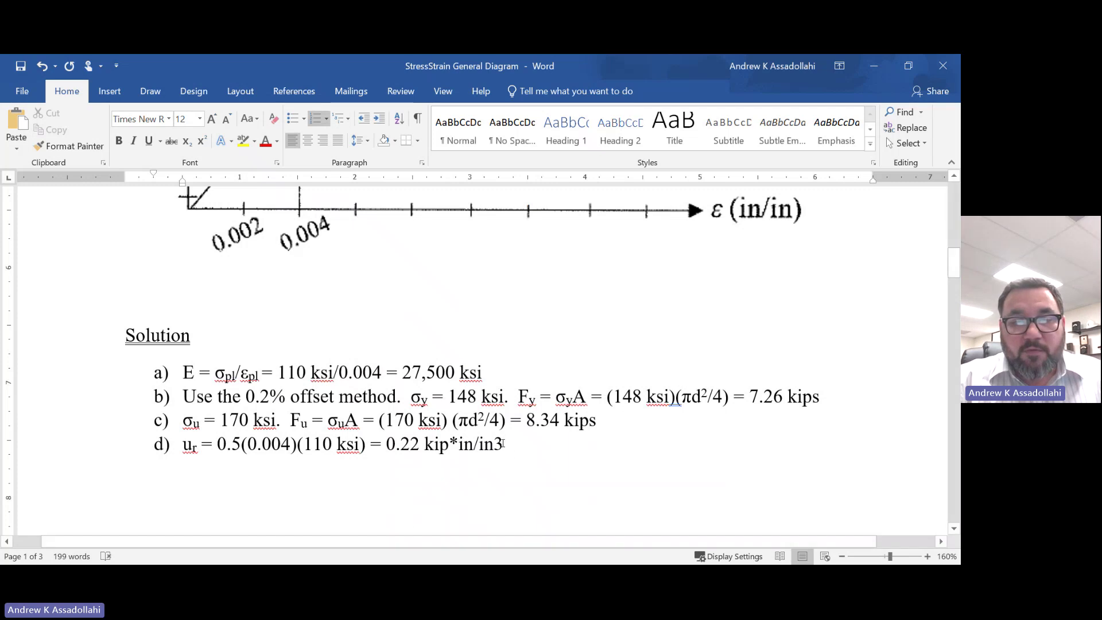
left_click_drag(503, 443, 497, 444)
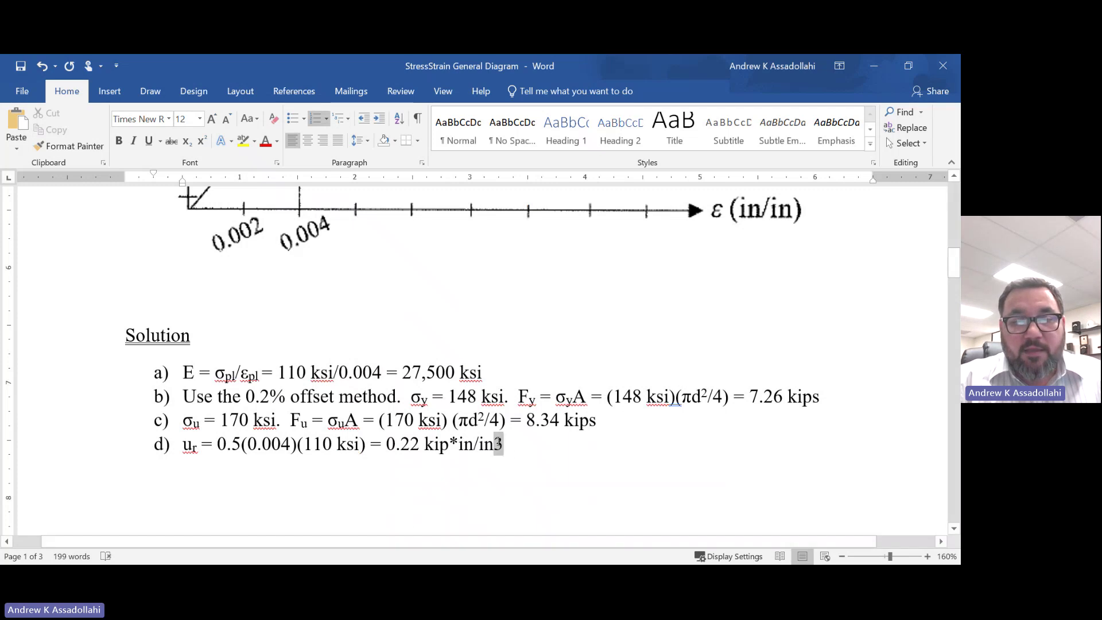
left_click(201, 143)
left_click(501, 467)
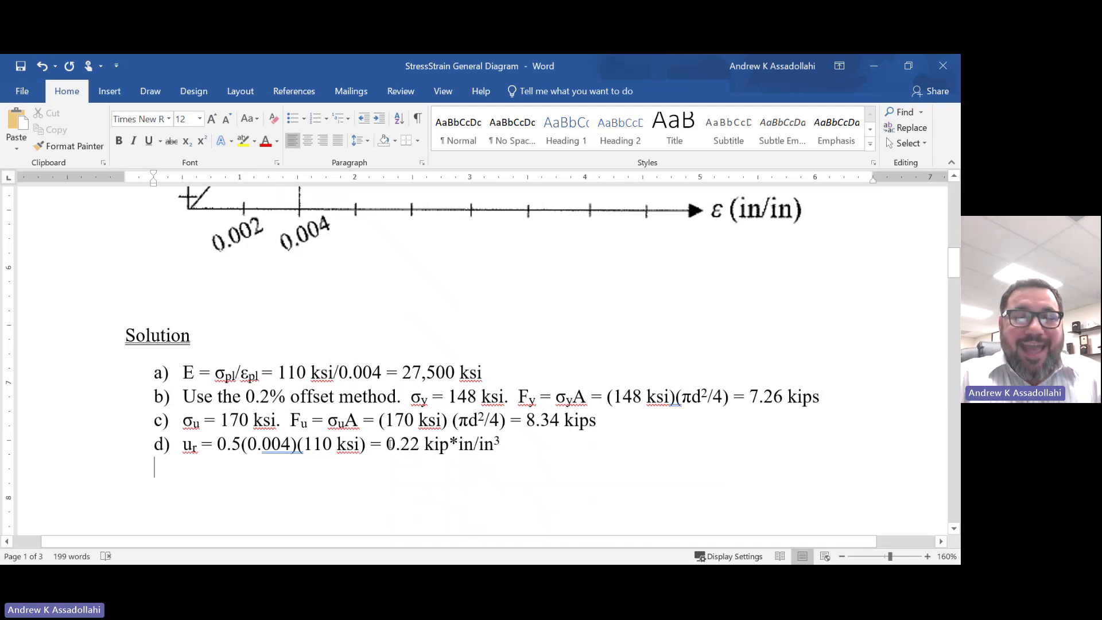
left_click_drag(390, 444, 500, 445)
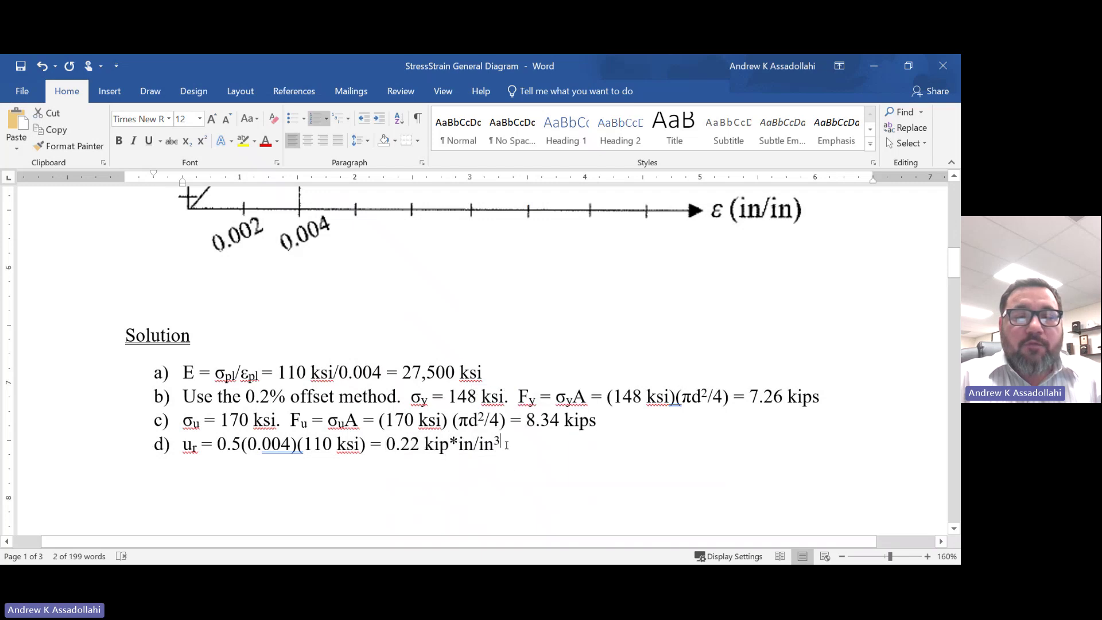
left_click(540, 464)
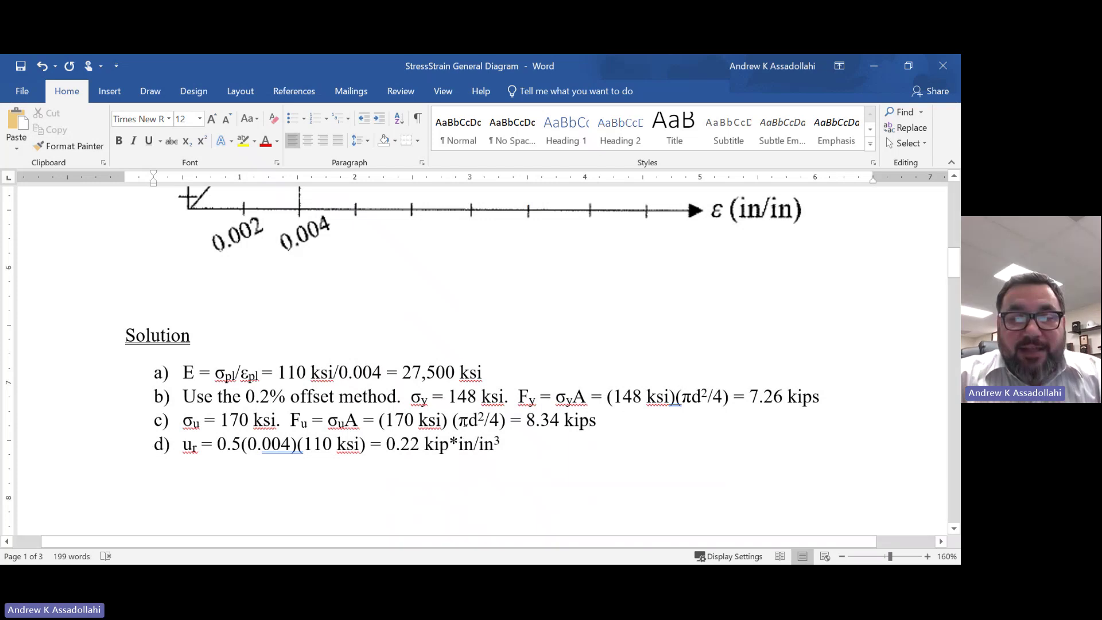
left_click_drag(505, 448, 424, 446)
left_click(437, 465)
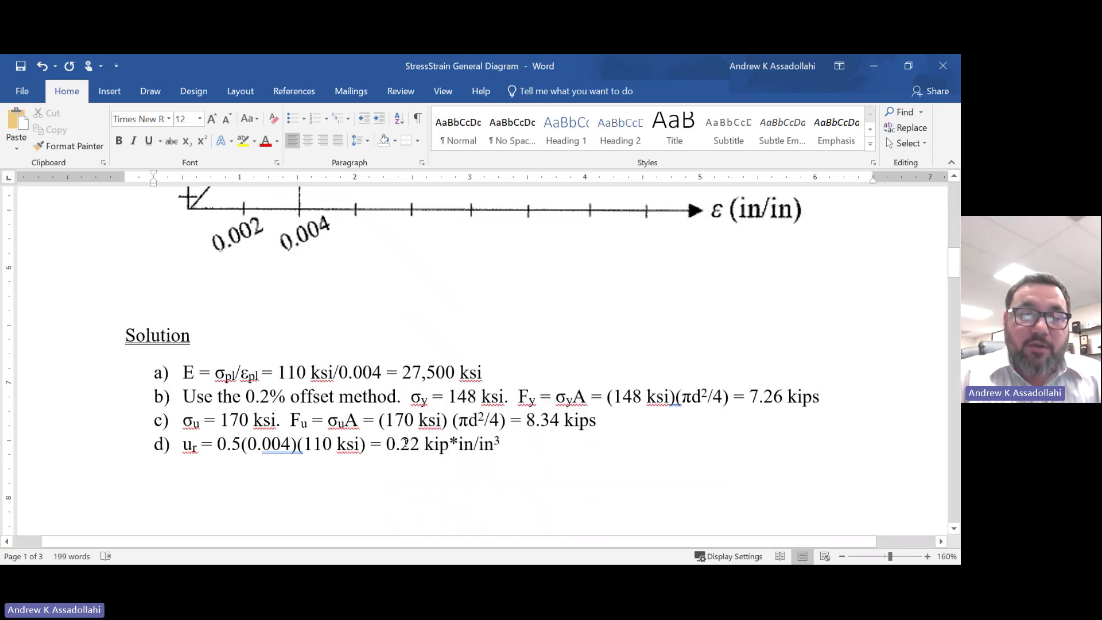
left_click_drag(387, 445, 473, 444)
left_click(477, 444)
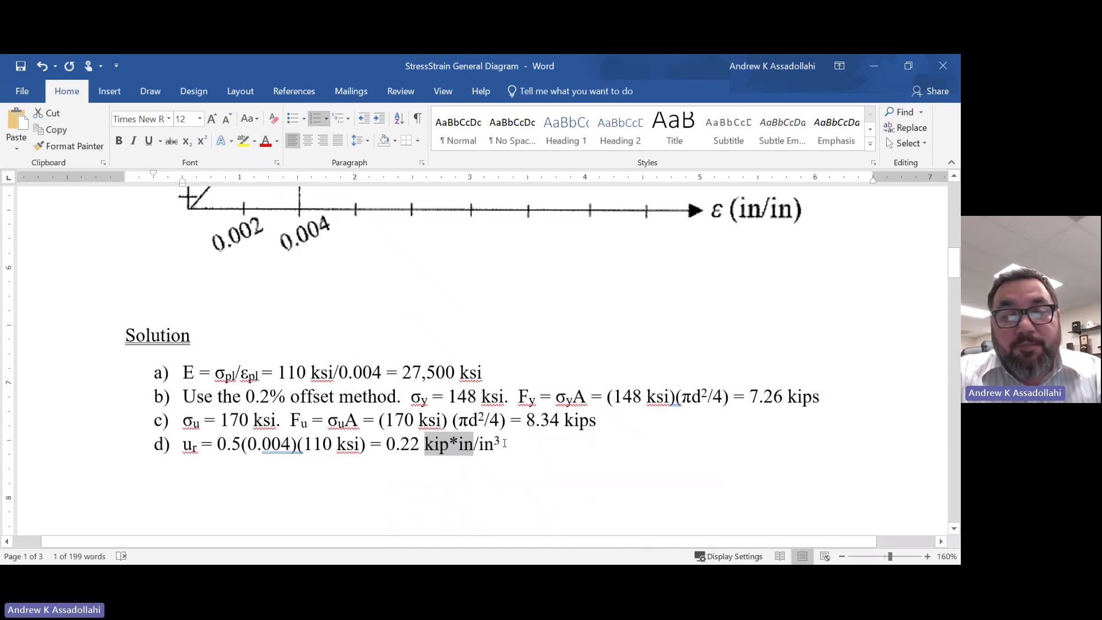
left_click_drag(504, 446, 485, 445)
left_click(533, 461)
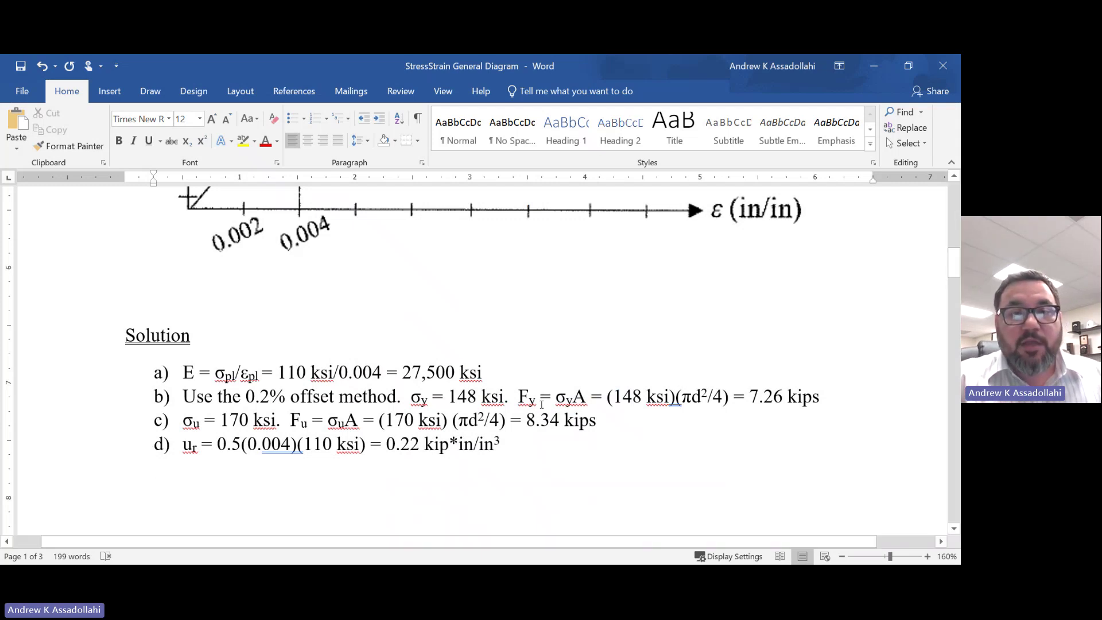
scroll(522, 457, "down", 5)
scroll(542, 405, "down", 1)
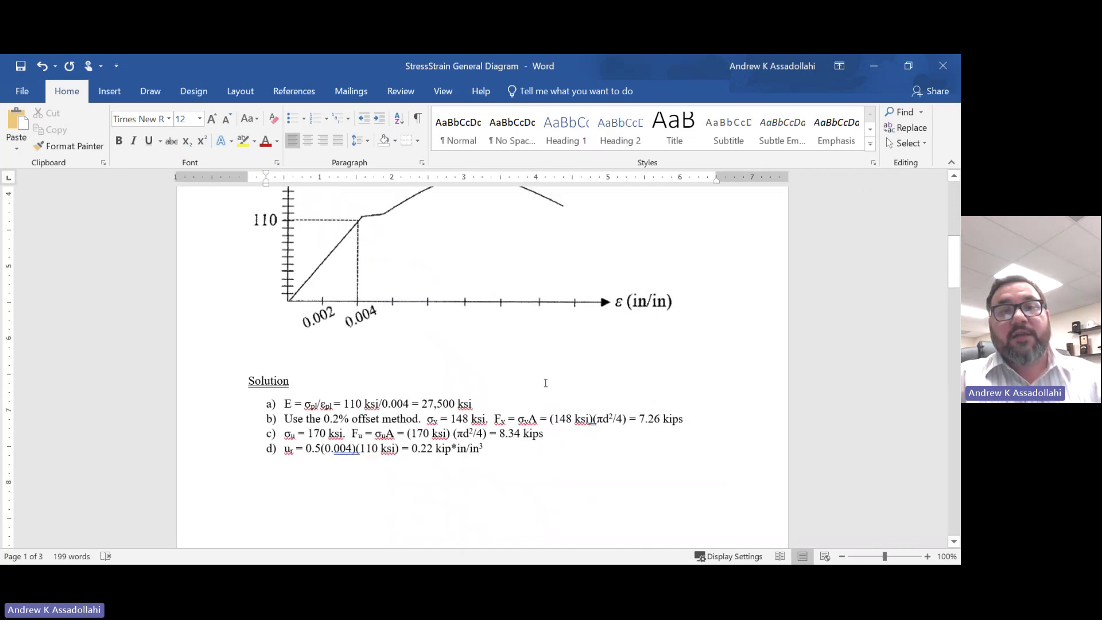
scroll(546, 383, "up", 2)
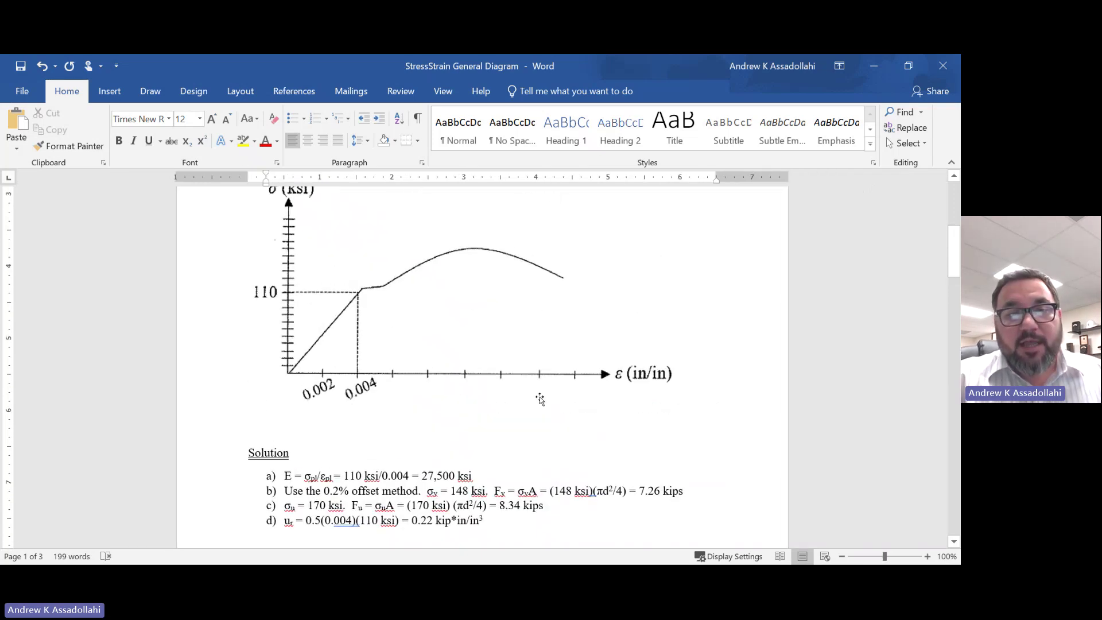
scroll(541, 396, "up", 1)
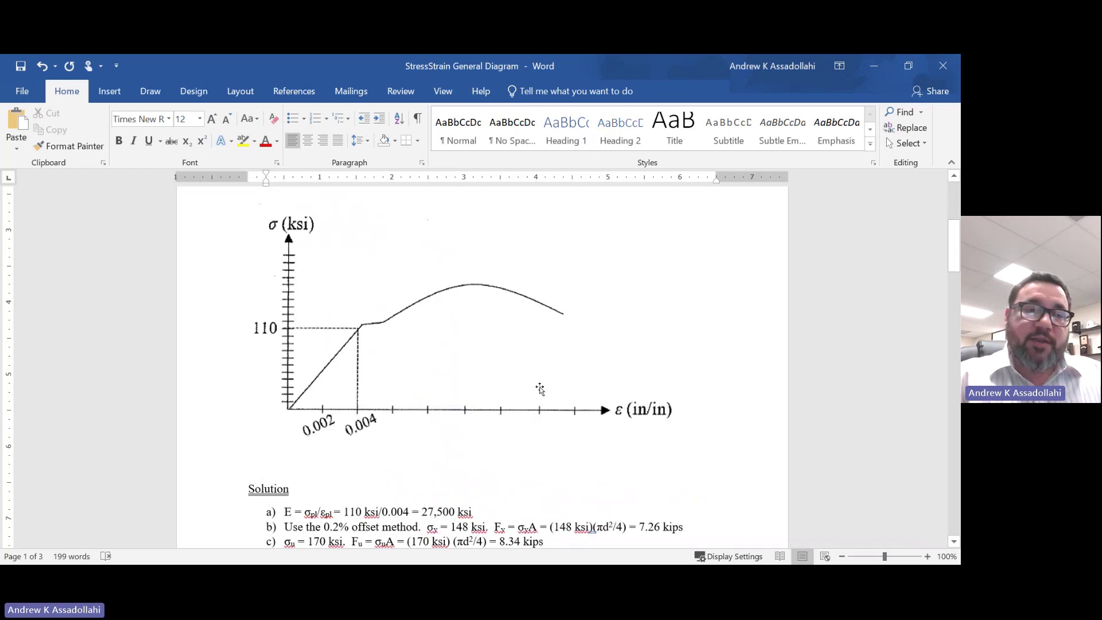